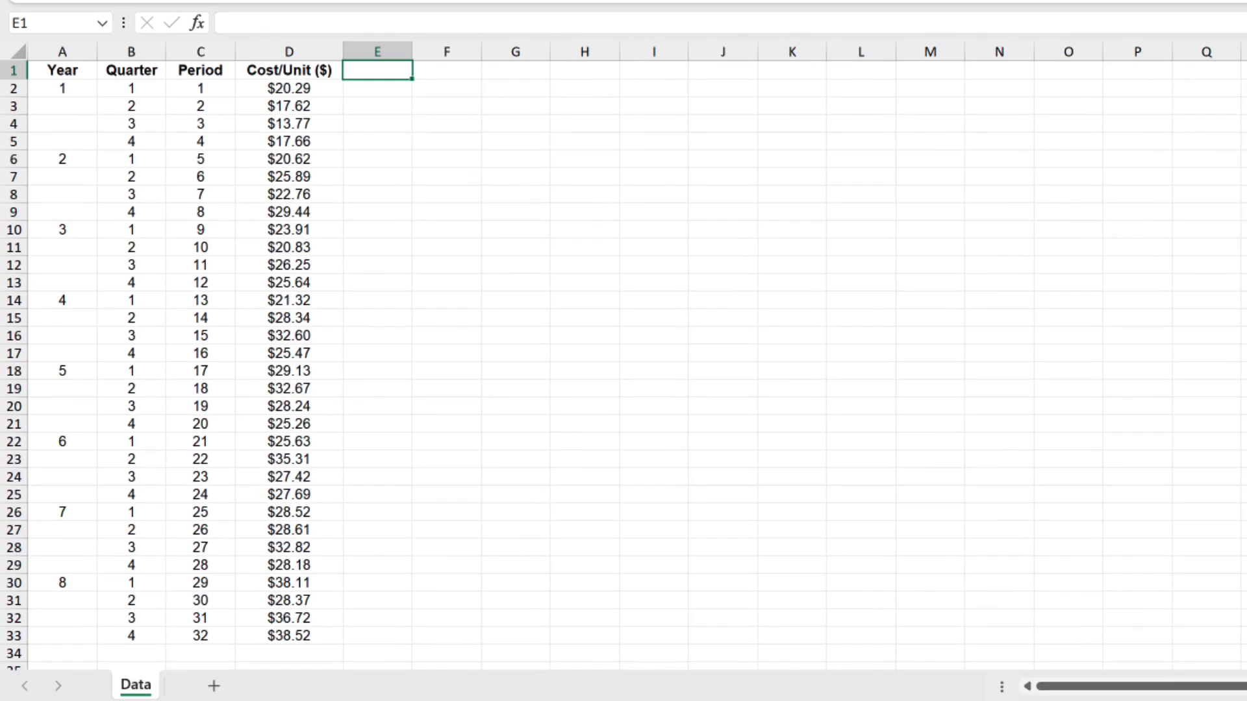
Step: Enter the headers "Forecast", "Forecast Error" and "Forecast Error^2" in E1:G1, with a line break after "Forecast" in G1
type("Fore")
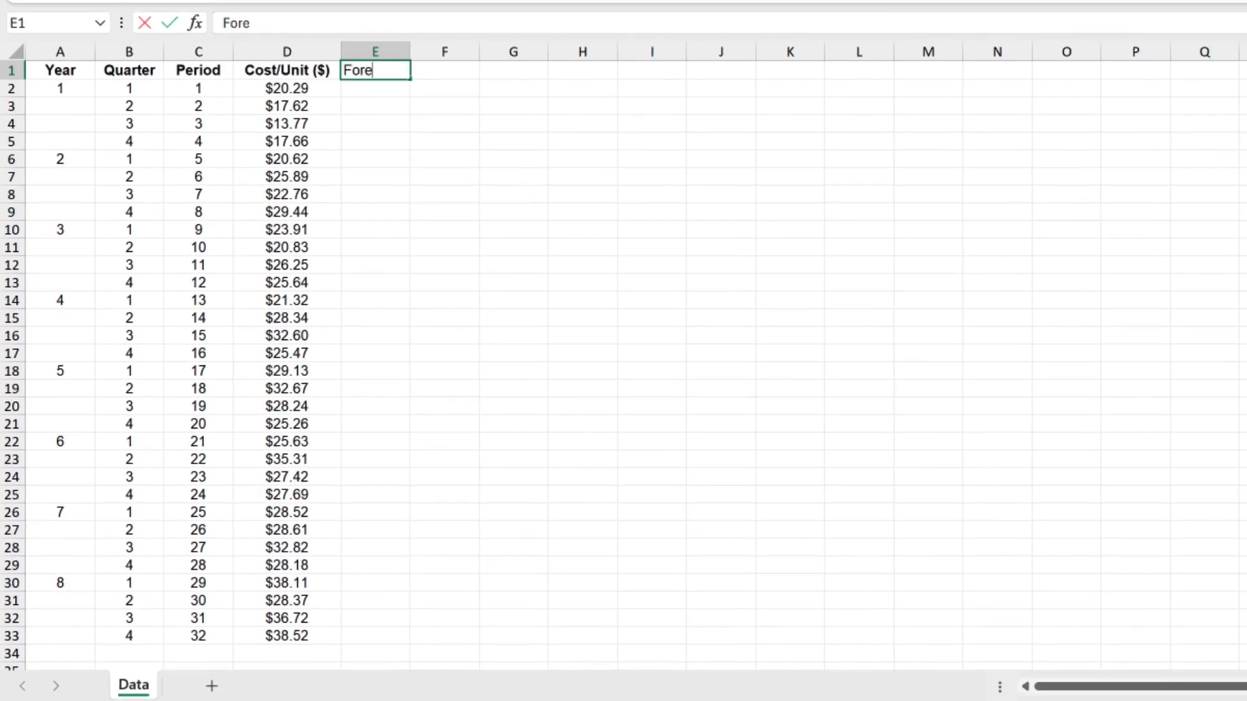
type("cast")
key("Tab")
type("Fore")
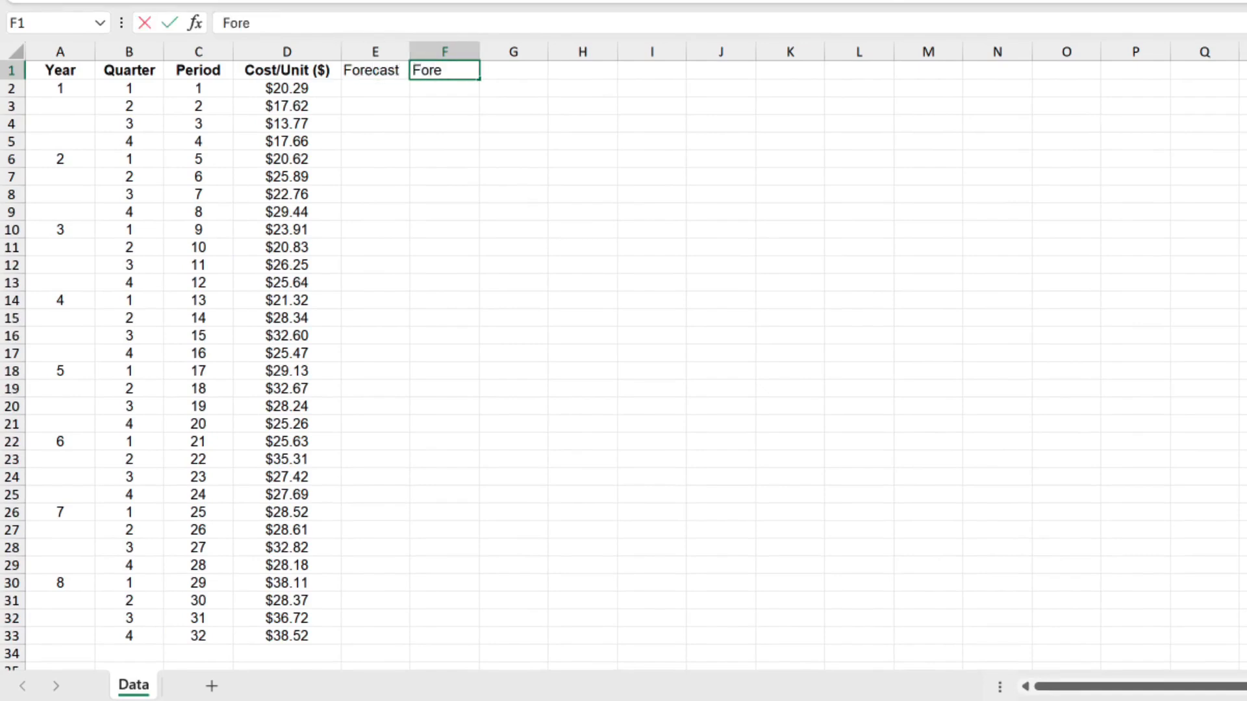
type("cast Error")
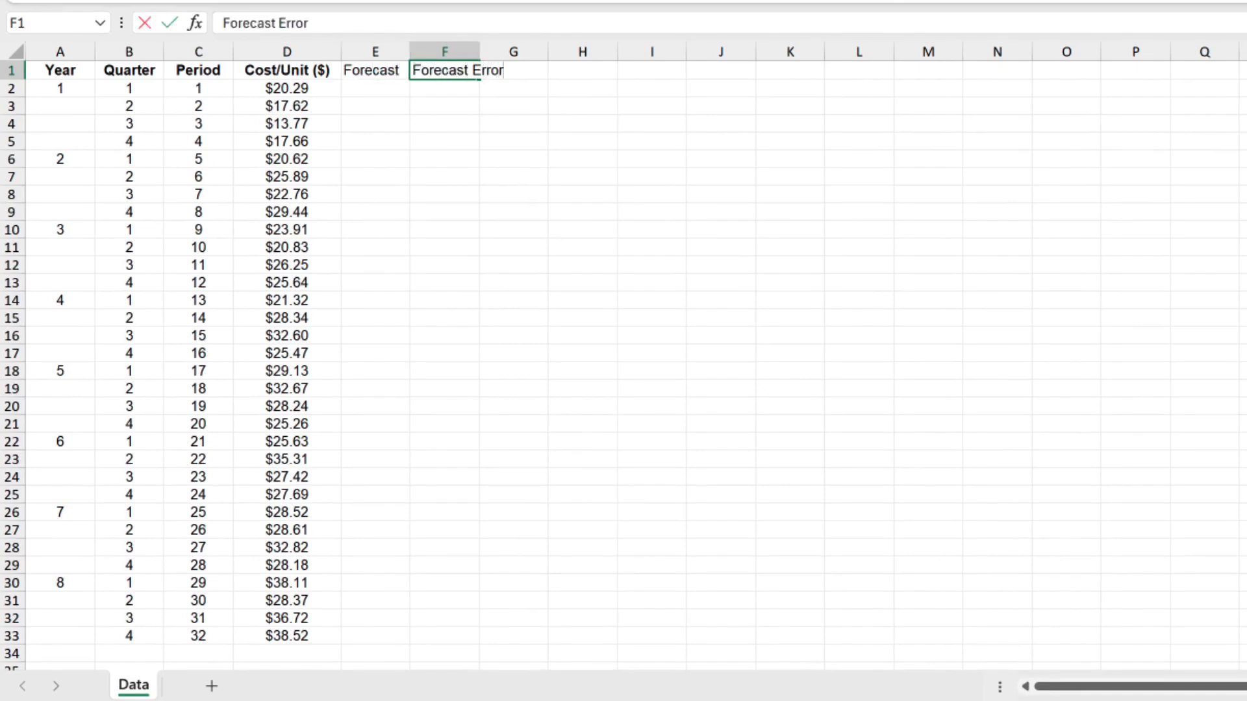
key("Tab")
type("Forecast")
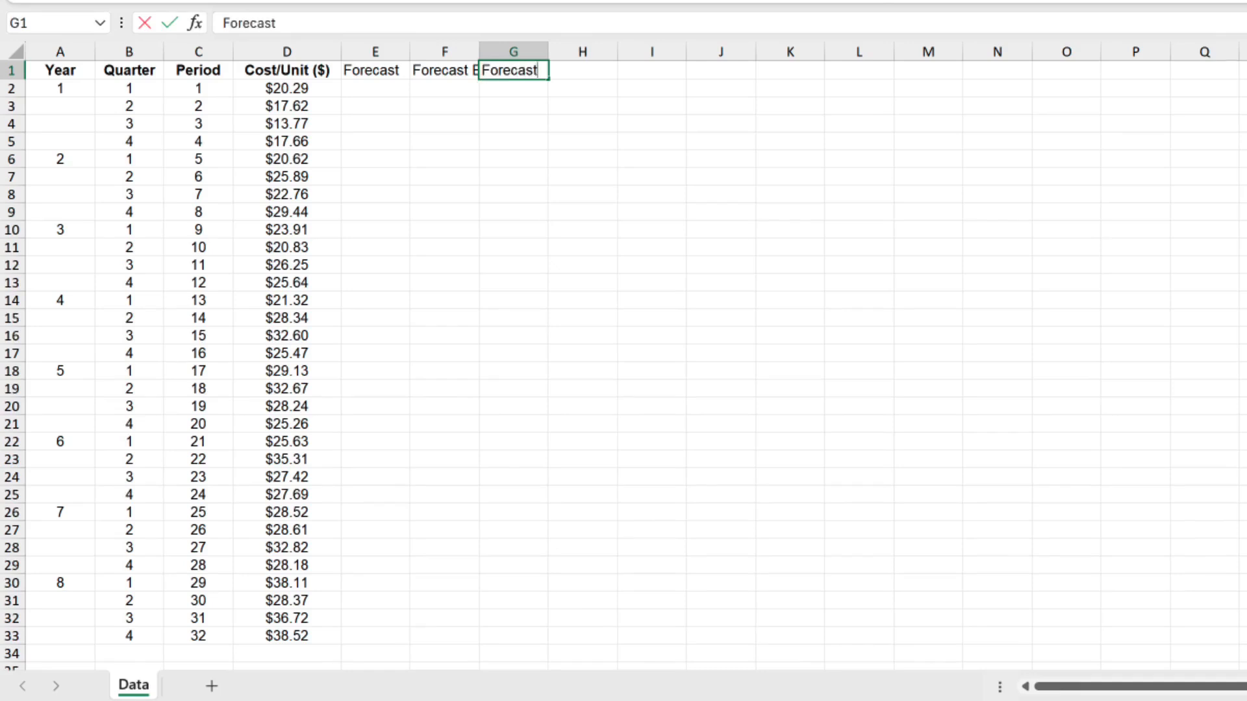
key("alt+Return")
type("Error")
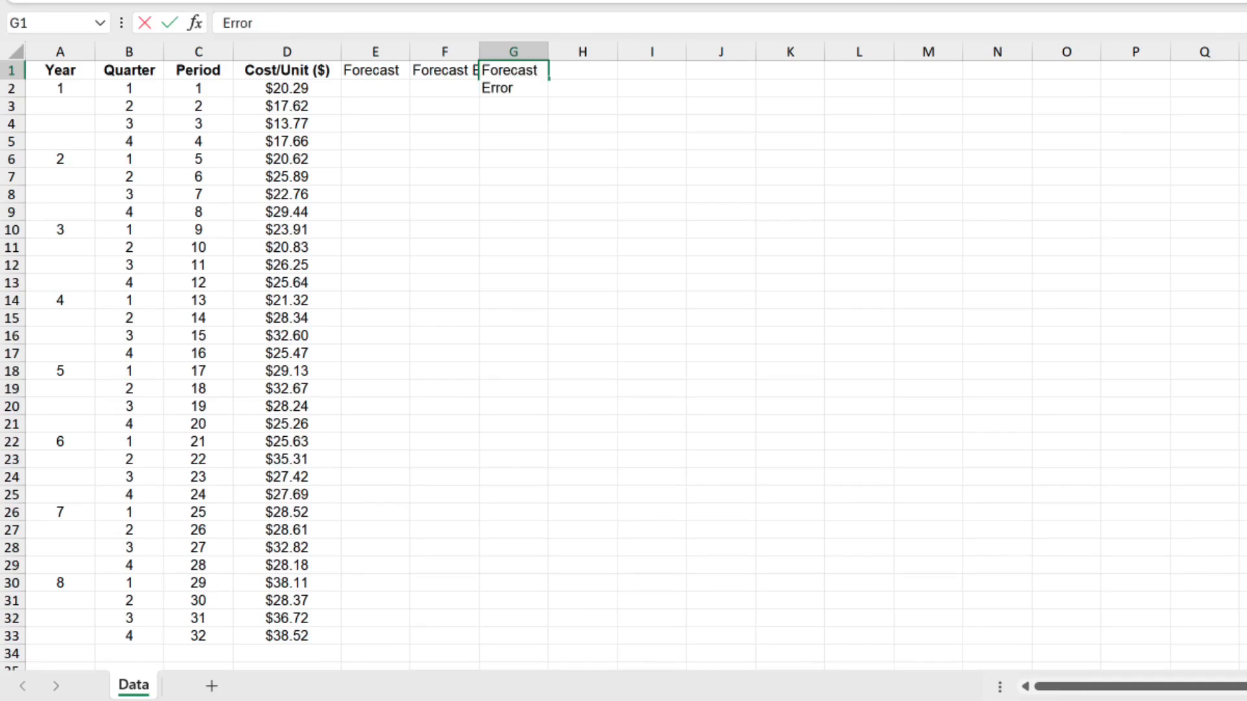
type("^2")
key("Return")
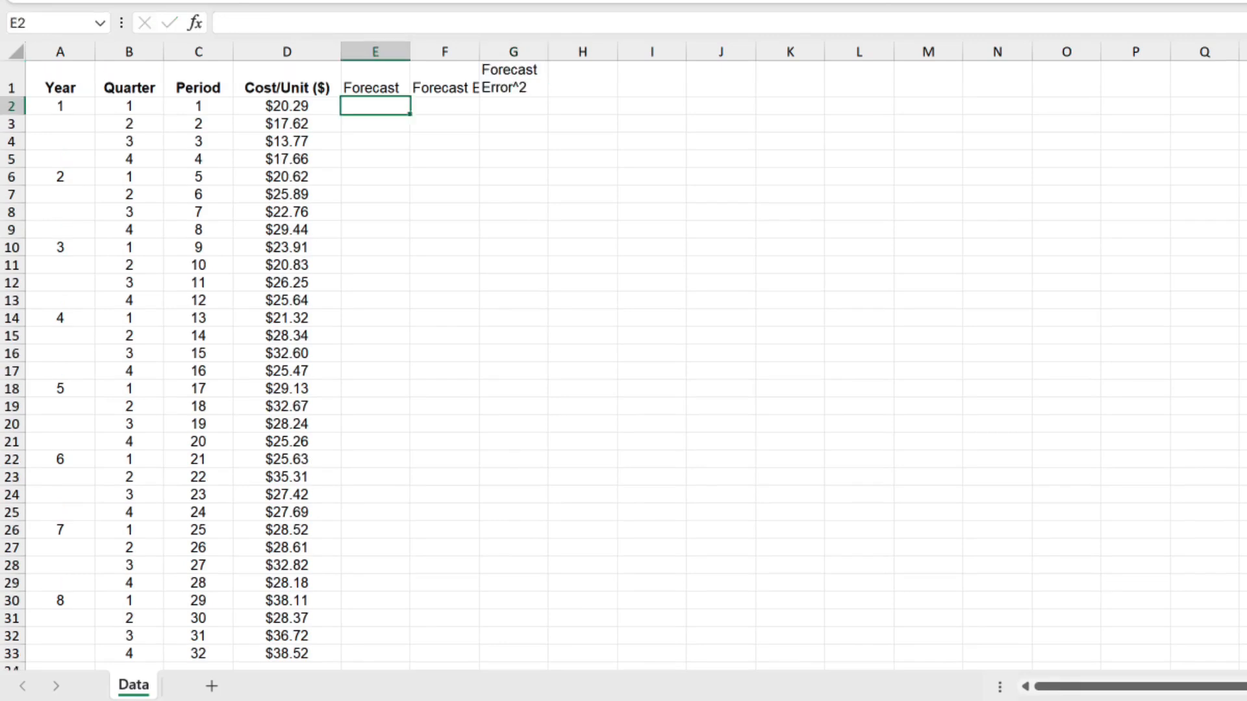
Step: Make the headers in E1:G1 bold and centre them horizontally
key("Up")
key("shift+Right")
key("shift+Right")
key("ctrl+b")
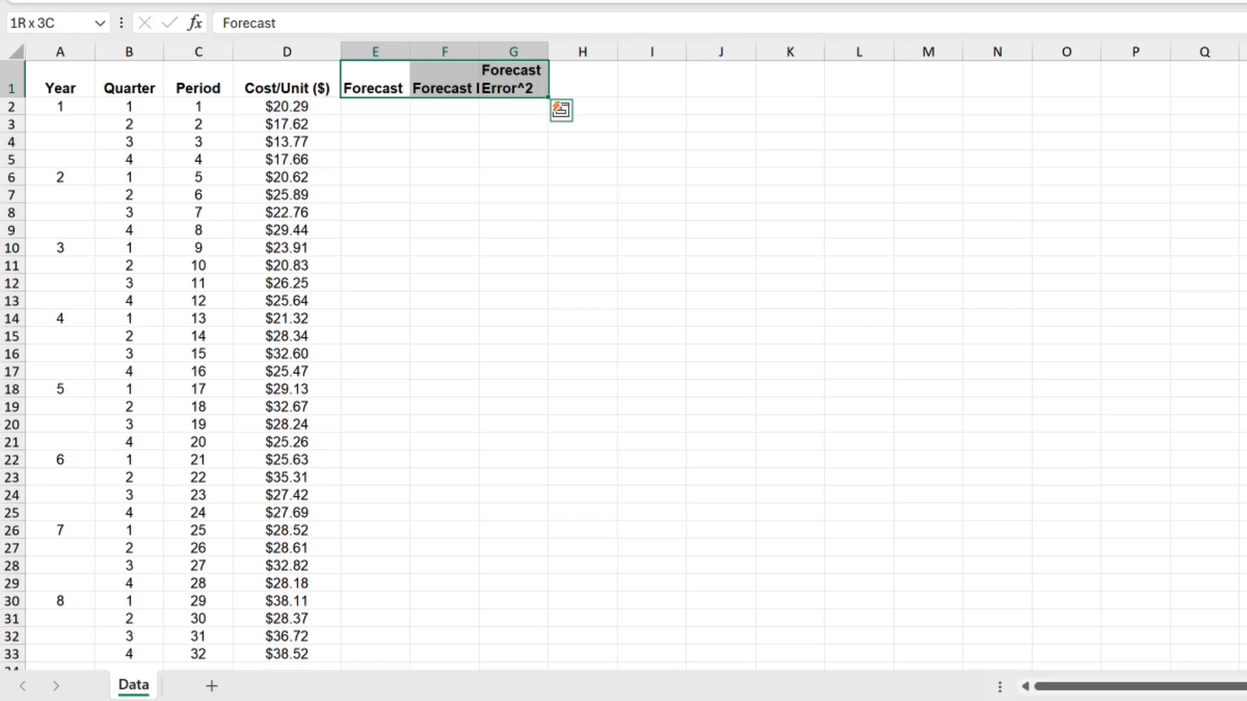
key("alt+h")
key("a")
key("c")
Step: Autofit columns E to G and set the width of columns H to L to 2, leaving cell M1 selected
left_click_drag(376, 51, 513, 52)
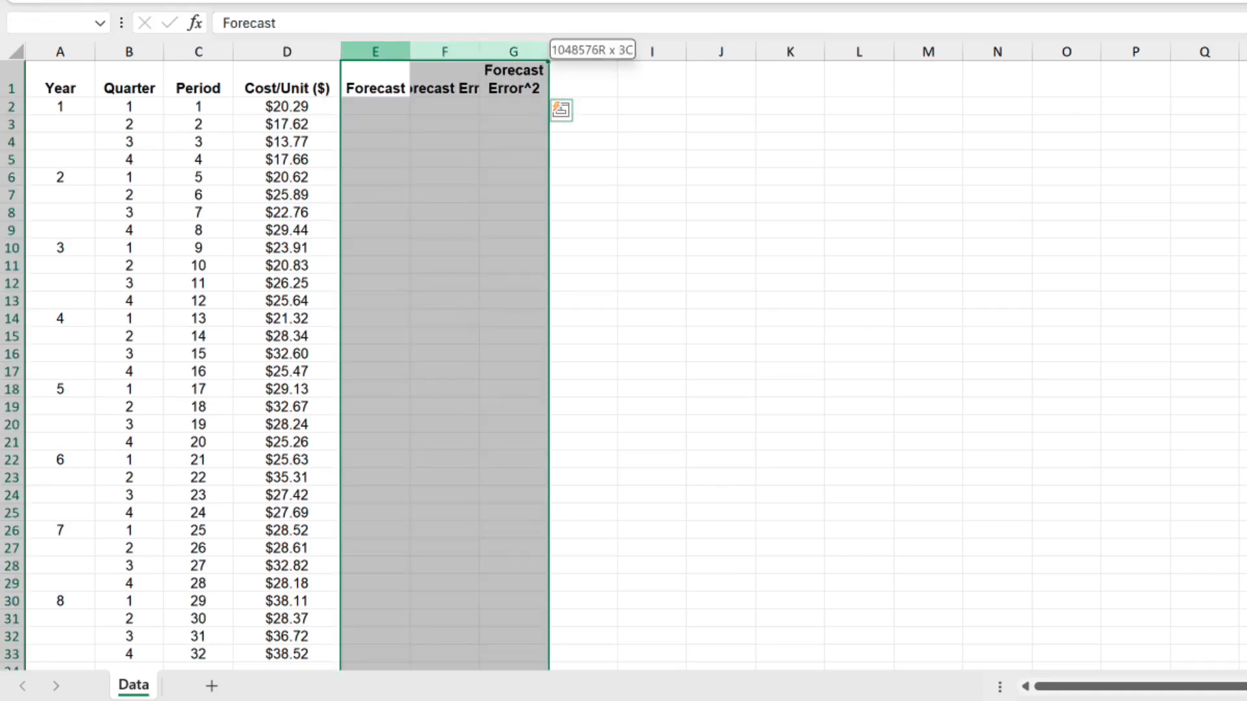
double_click(549, 51)
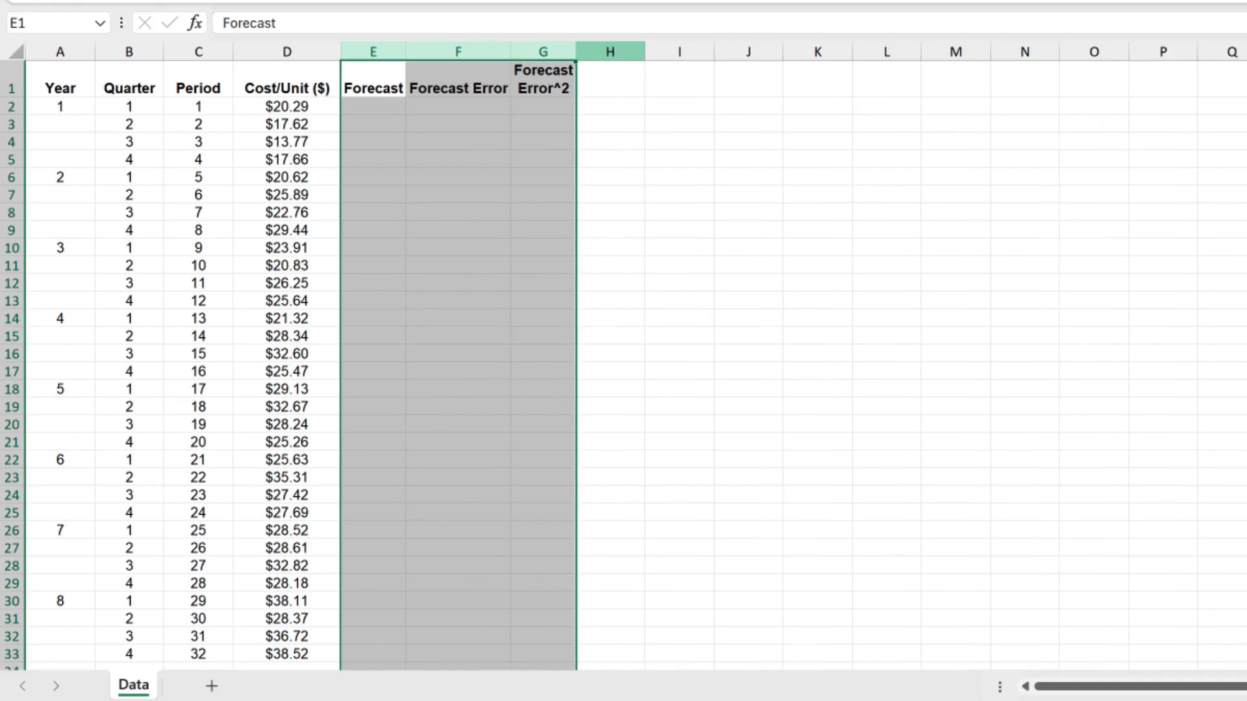
left_click_drag(610, 51, 887, 51)
right_click(895, 54)
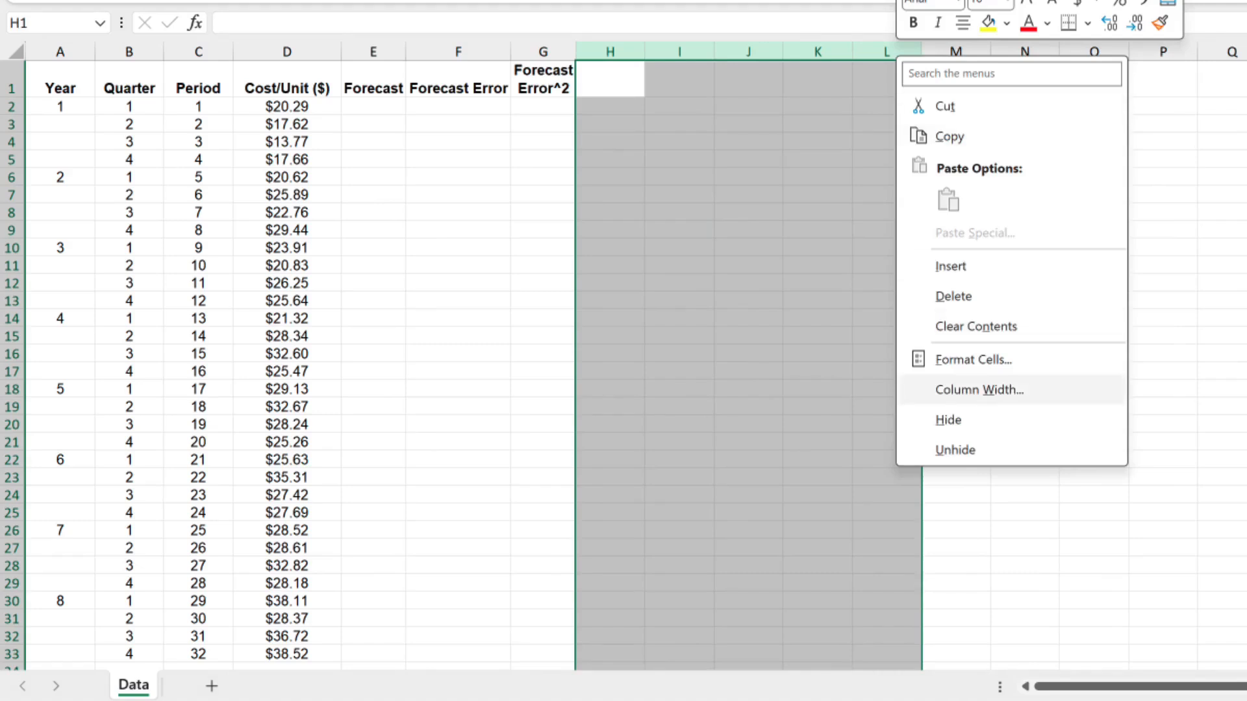
left_click(980, 389)
type("2")
key("Return")
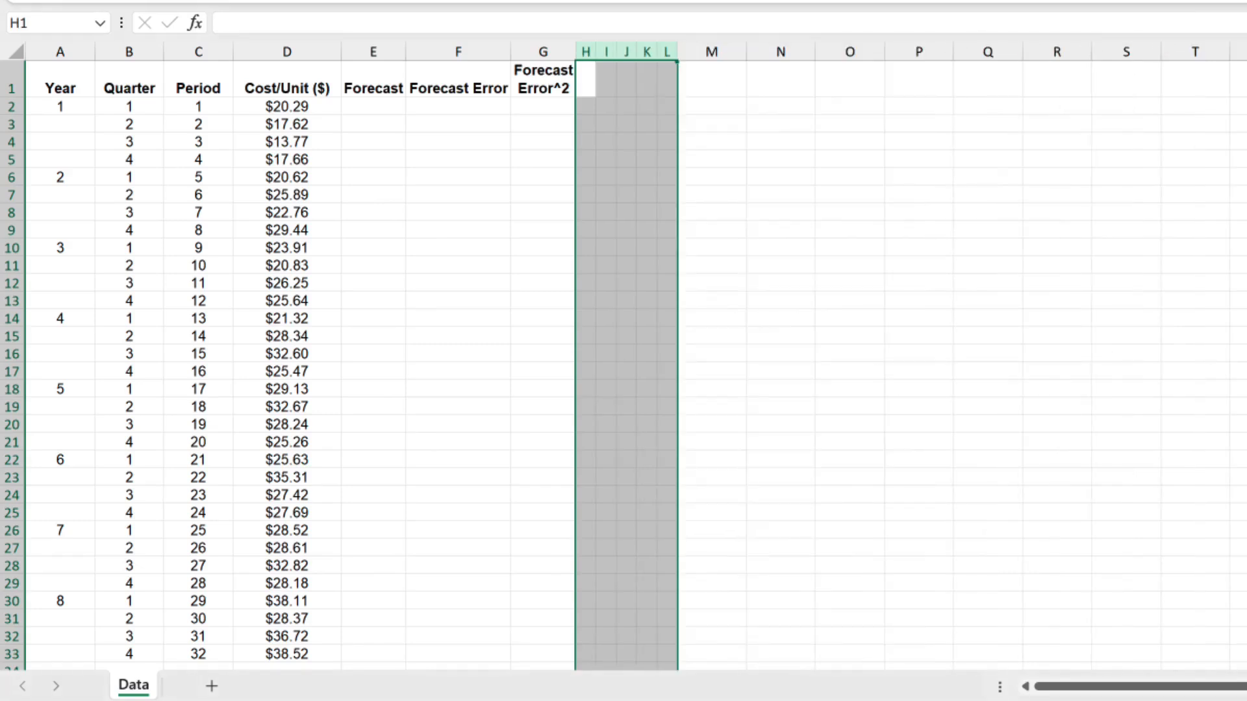
left_click(712, 459)
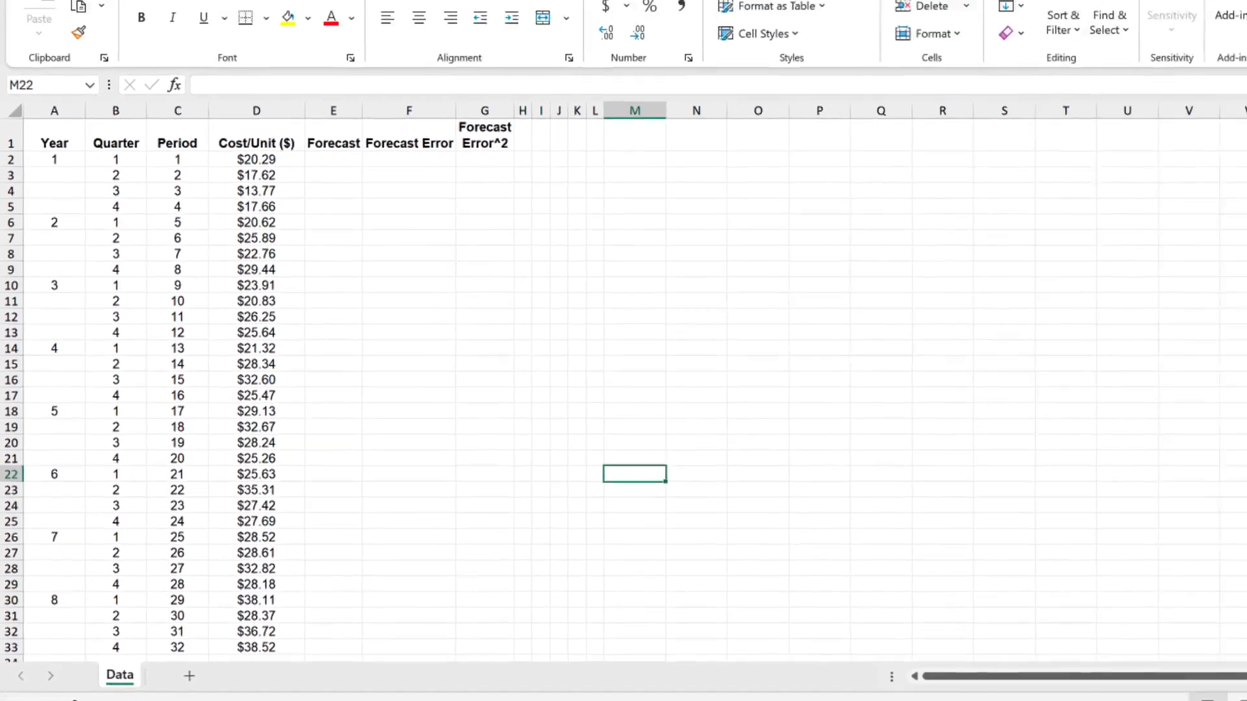
left_click(711, 80)
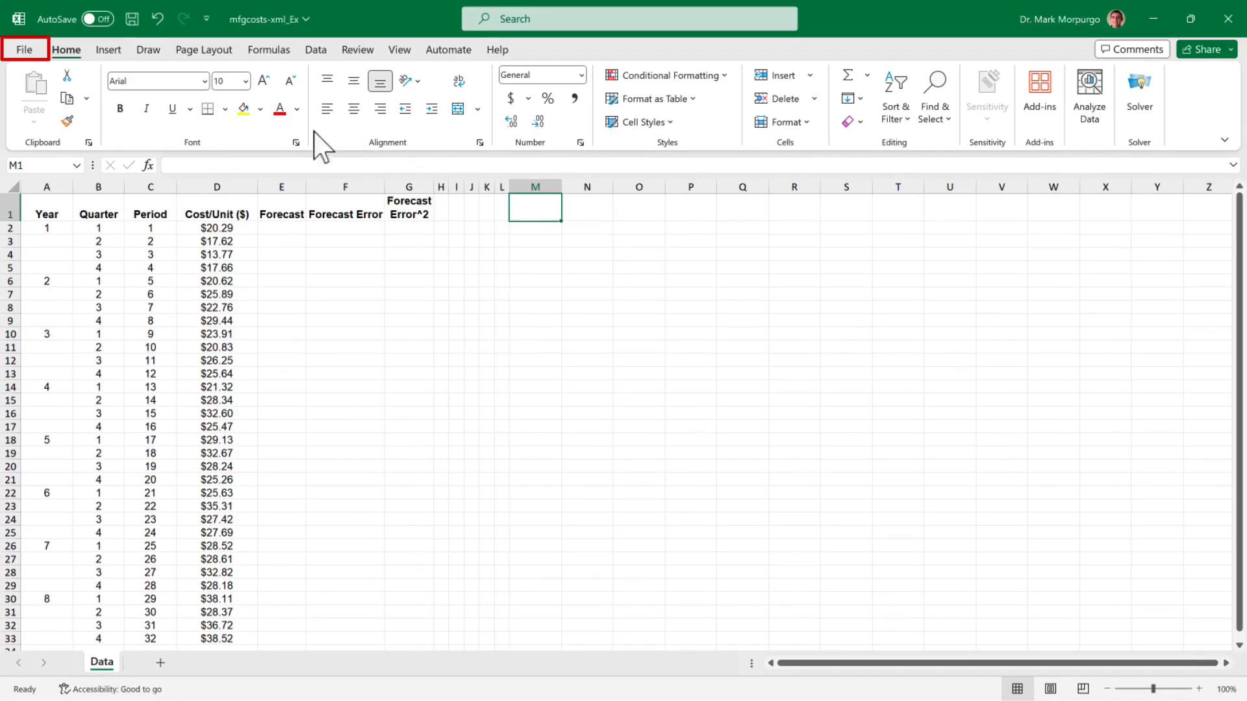
Step: Enable the Analysis ToolPak add-in through the Excel add-ins options
left_click(25, 50)
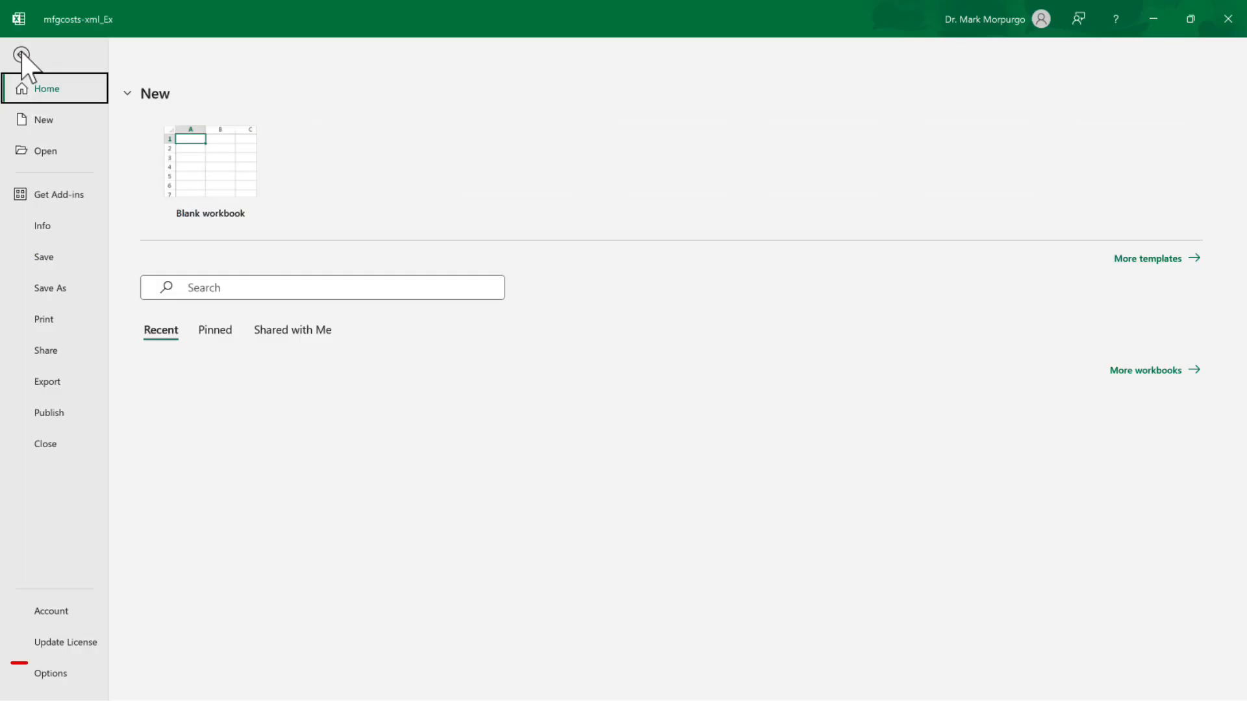
left_click(51, 674)
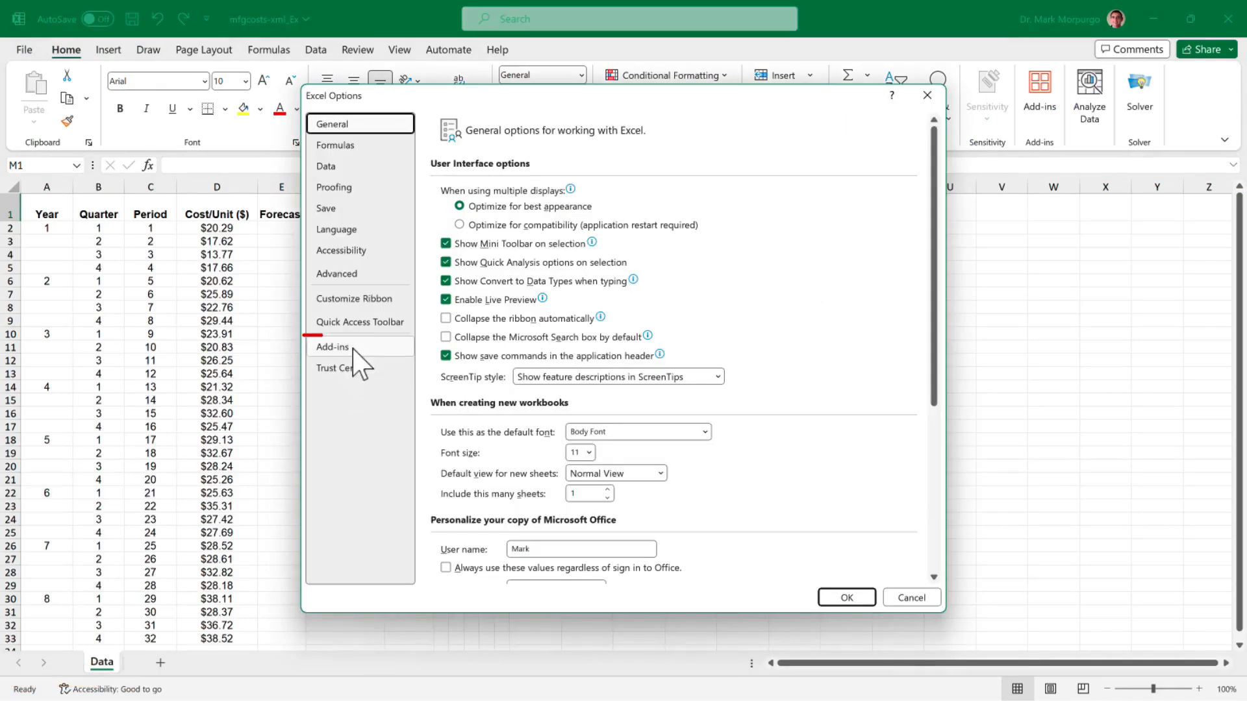
left_click(353, 350)
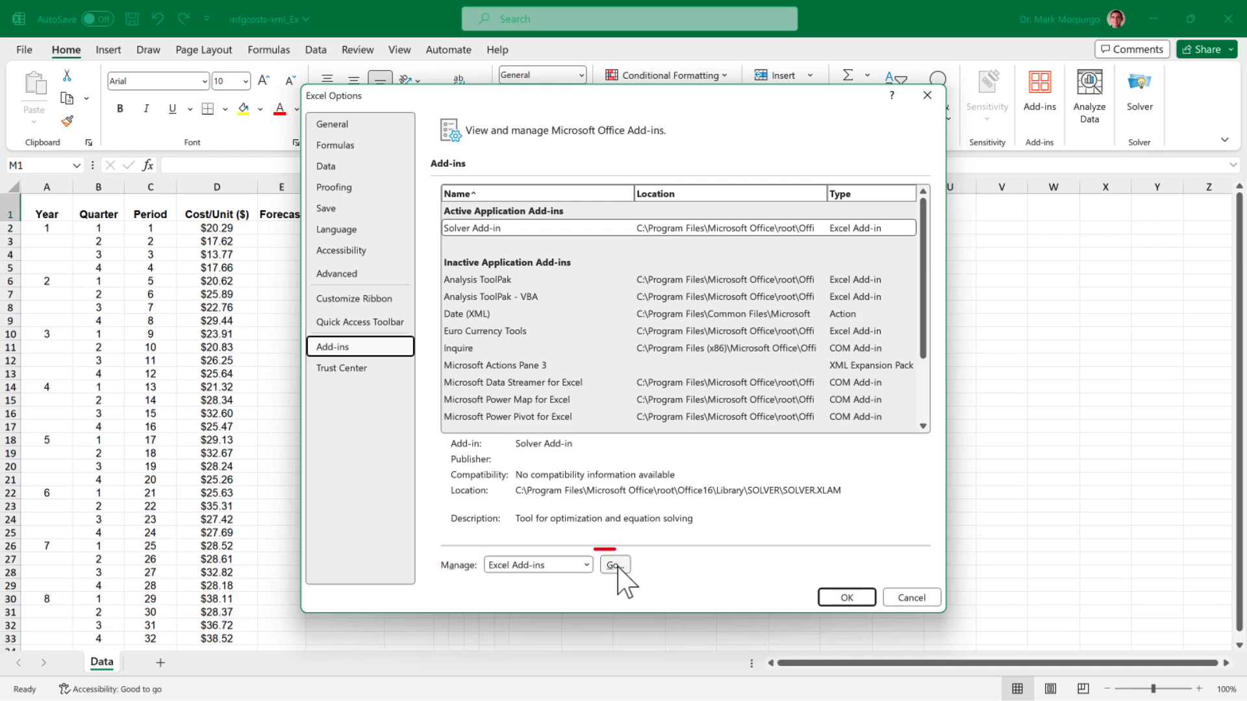
left_click(615, 565)
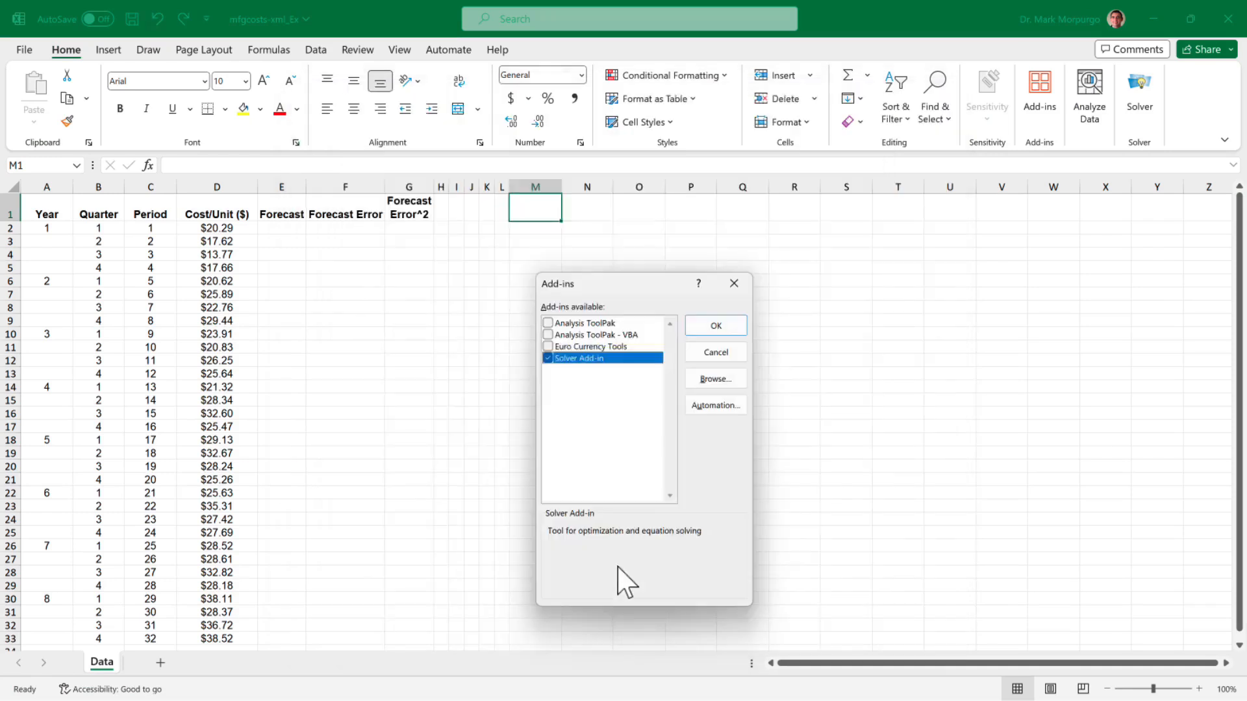
left_click(548, 324)
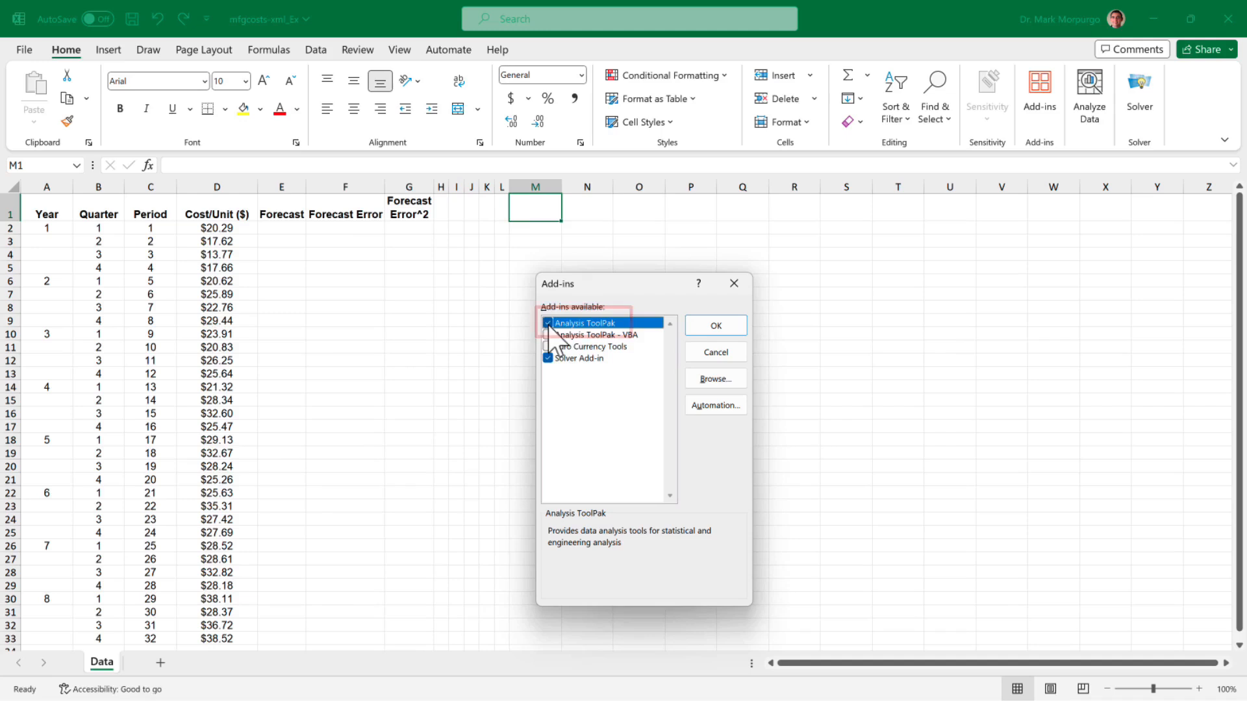
left_click(708, 329)
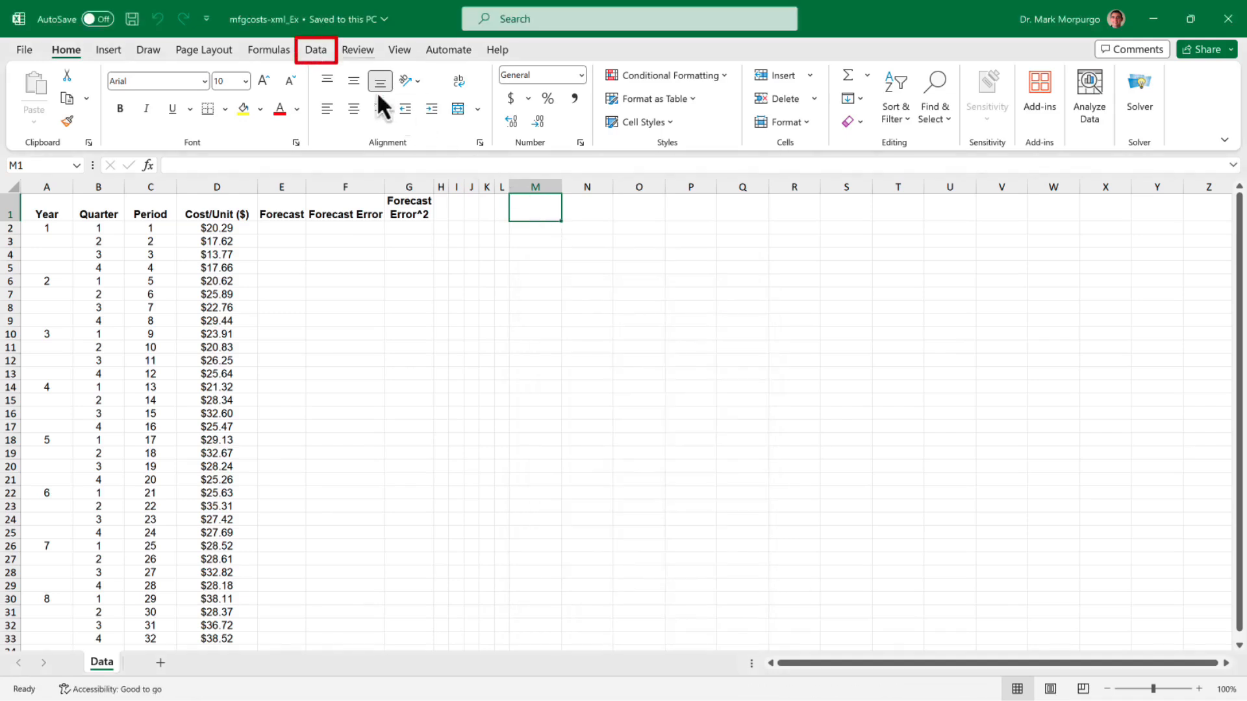
Step: Start the Regression tool from the Data Analysis tools
left_click(318, 55)
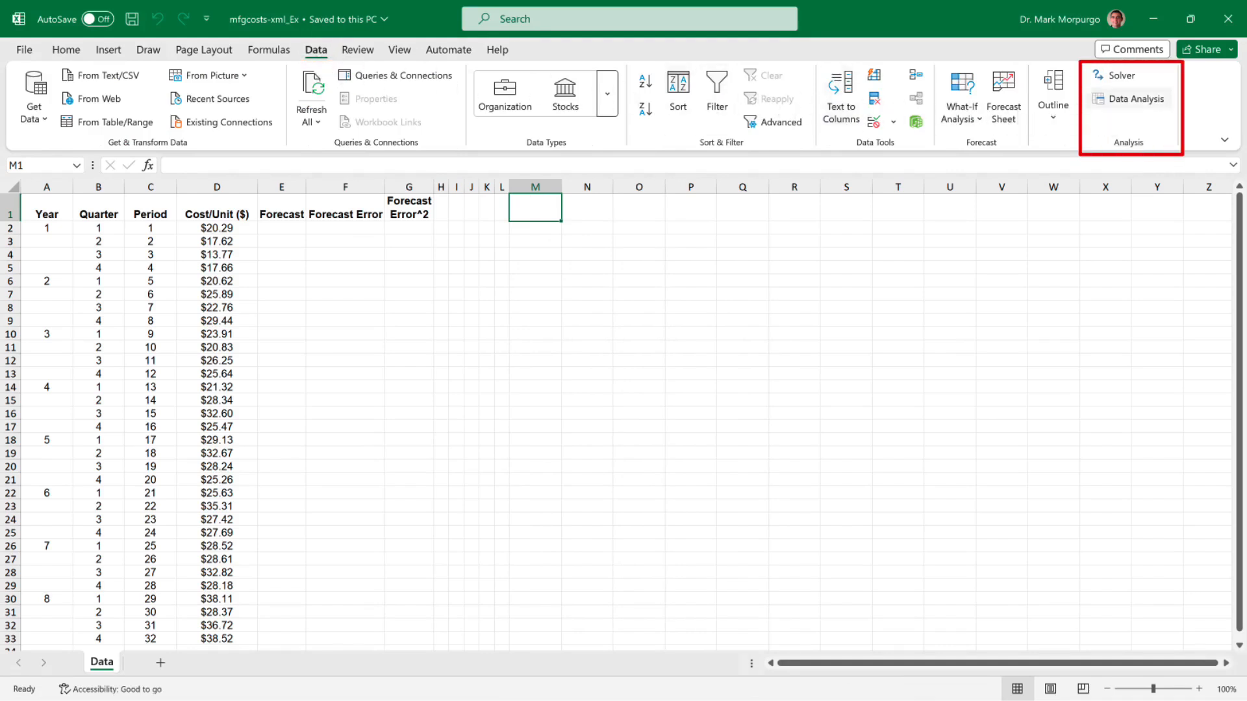
left_click(1133, 99)
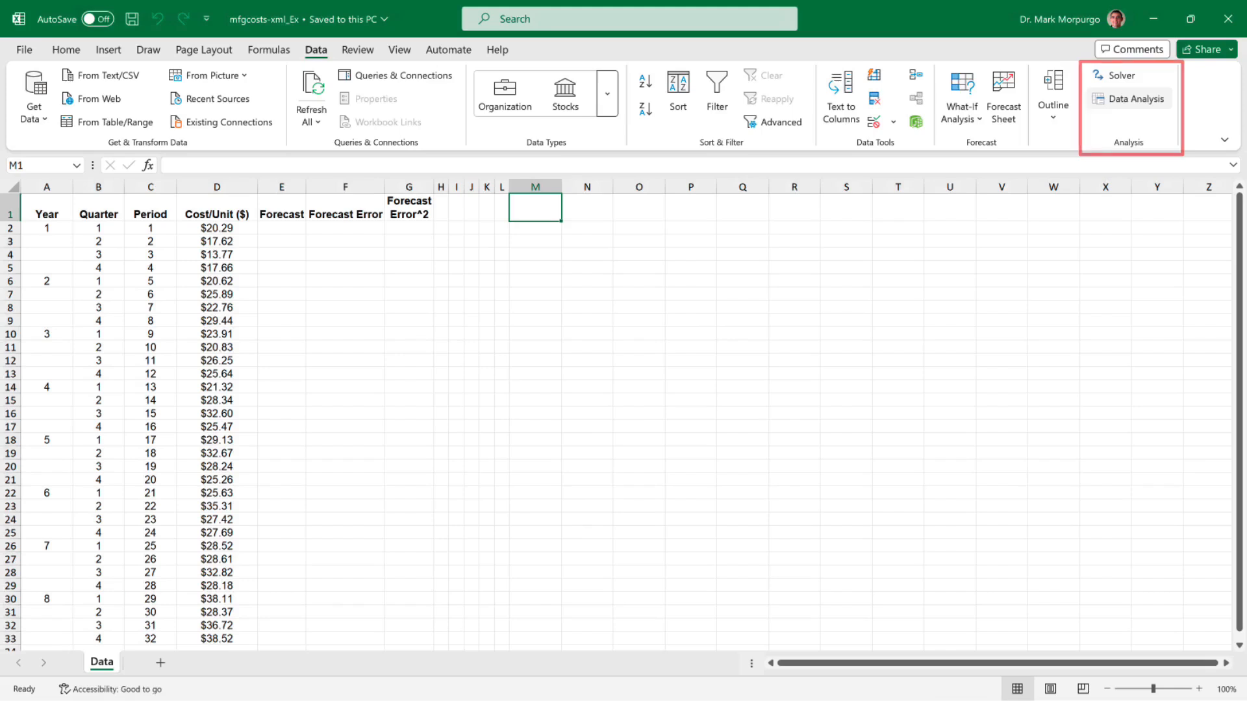
left_click(1110, 101)
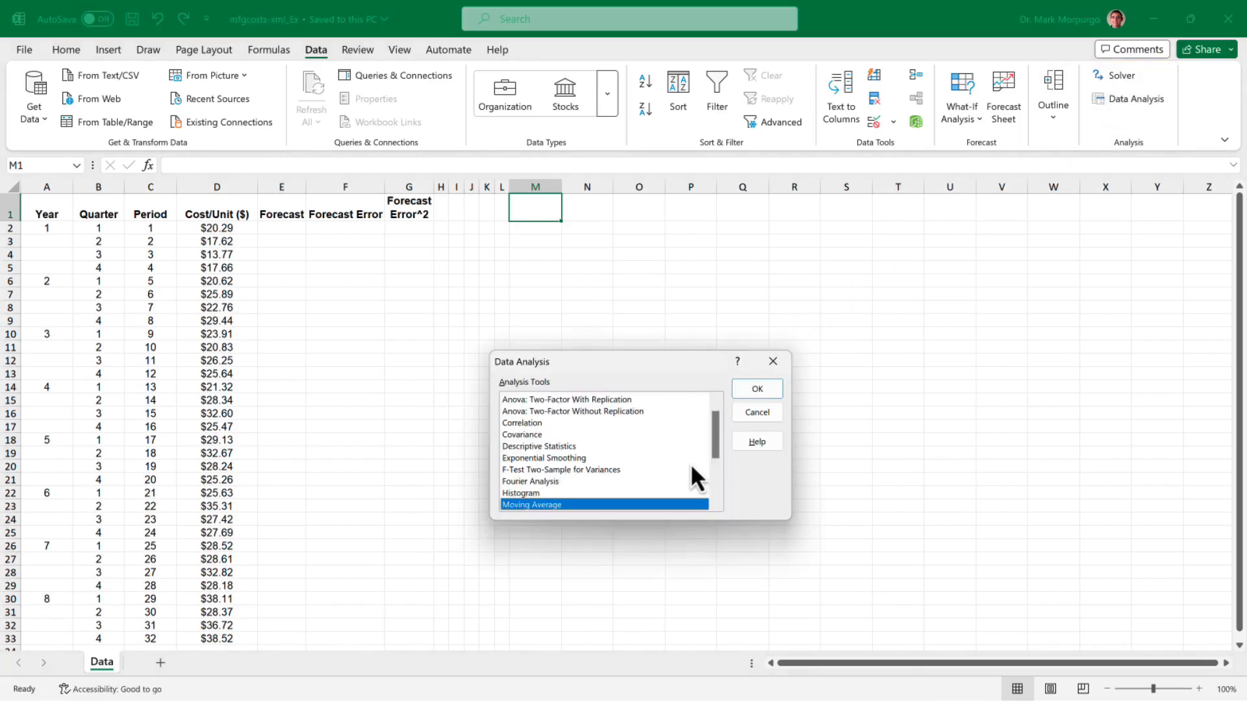
scroll(715, 479, "down", 3)
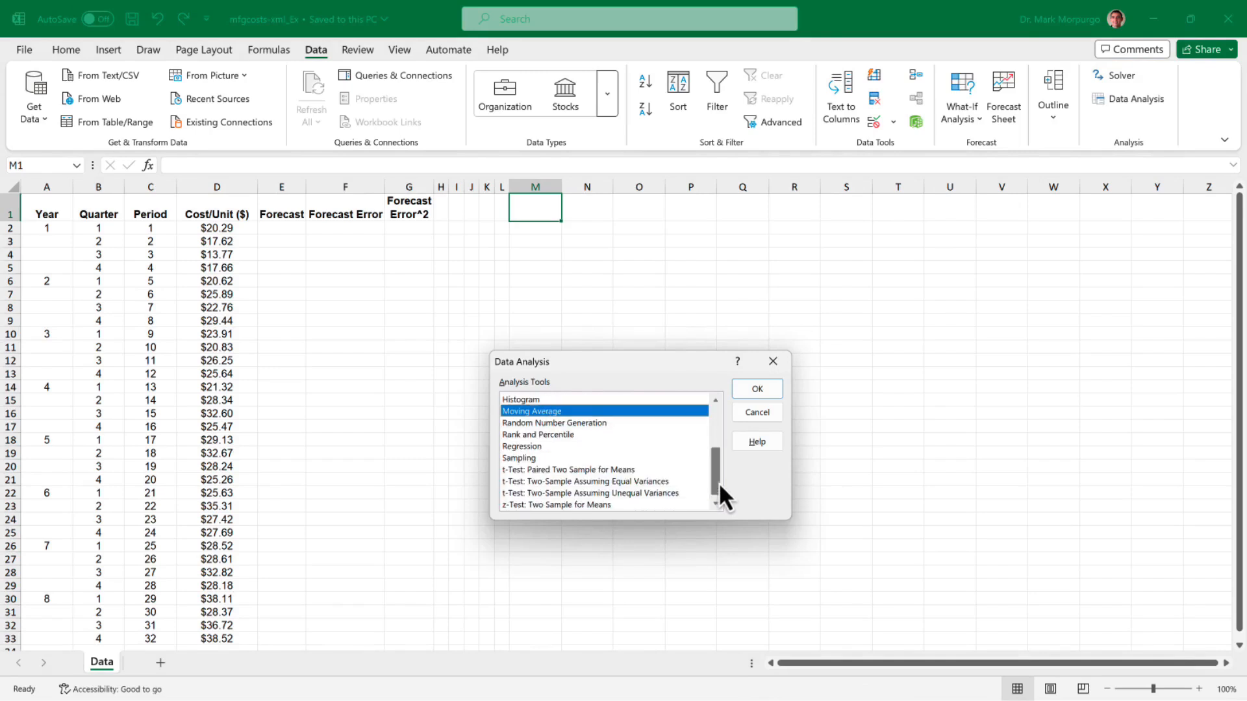
left_click(527, 452)
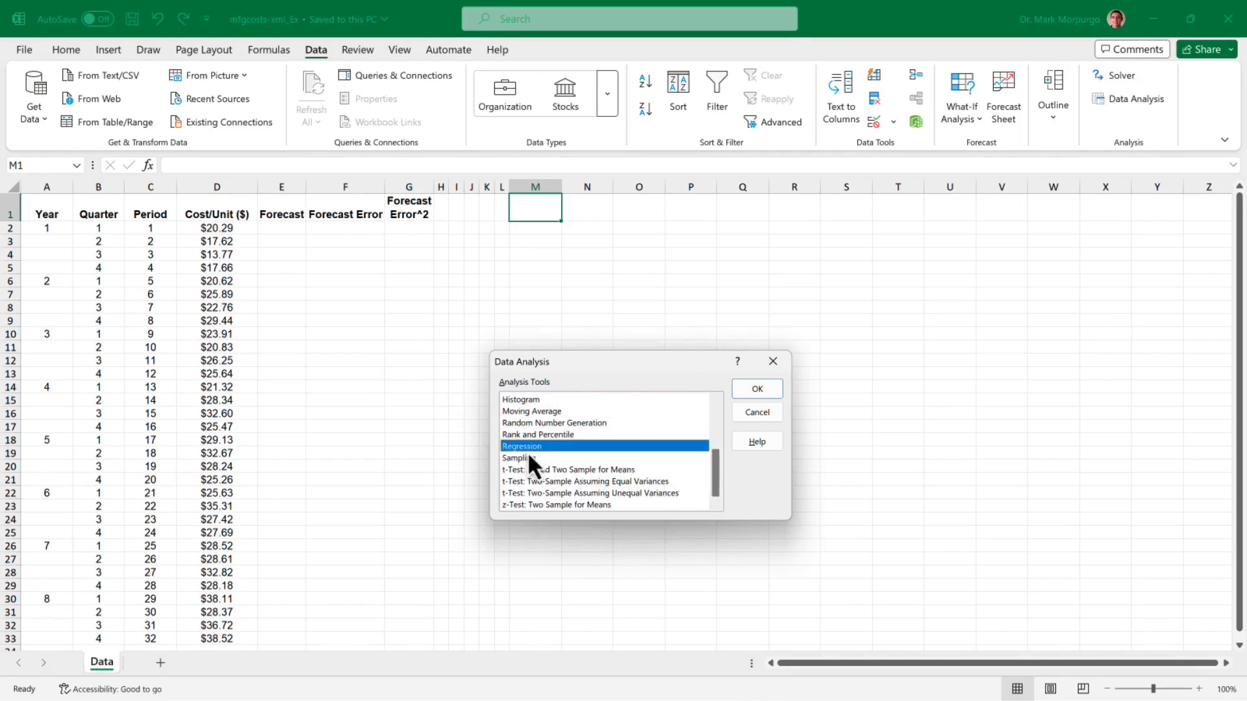
left_click(757, 388)
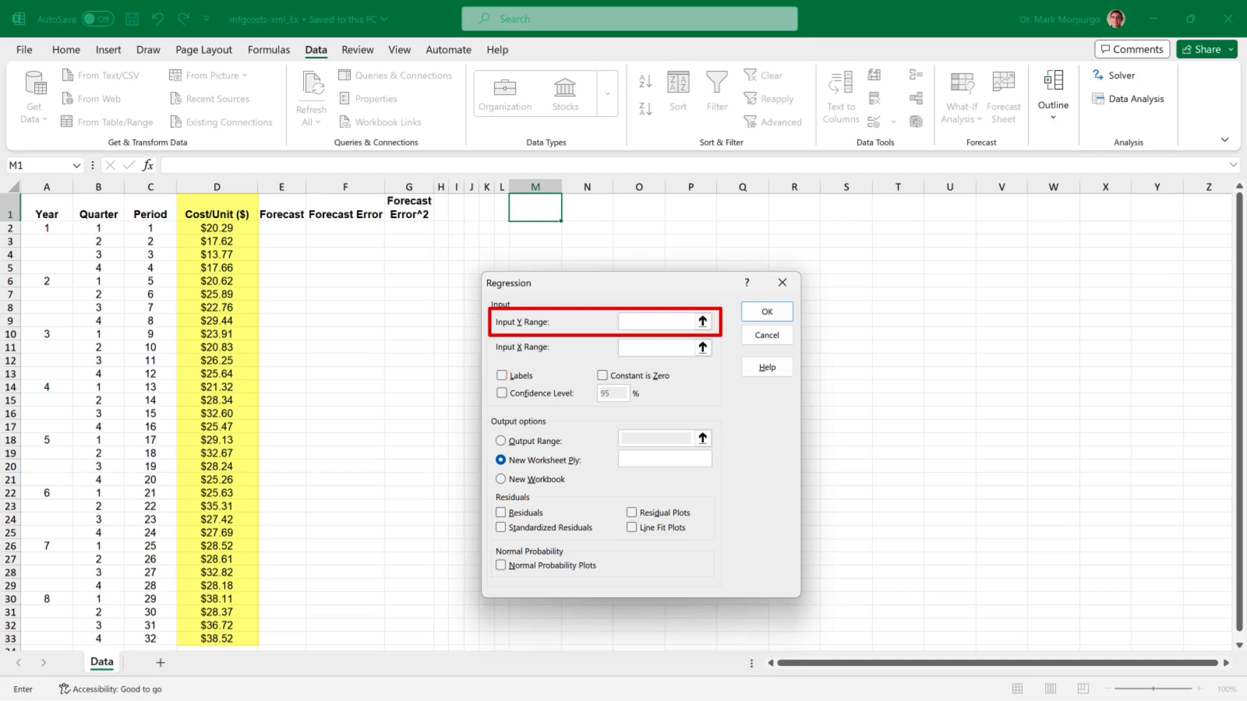
Step: Set the regression's Y range to $D$1:$D$33 and X range to $C$1:$C$33, with Labels enabled
left_click(210, 205)
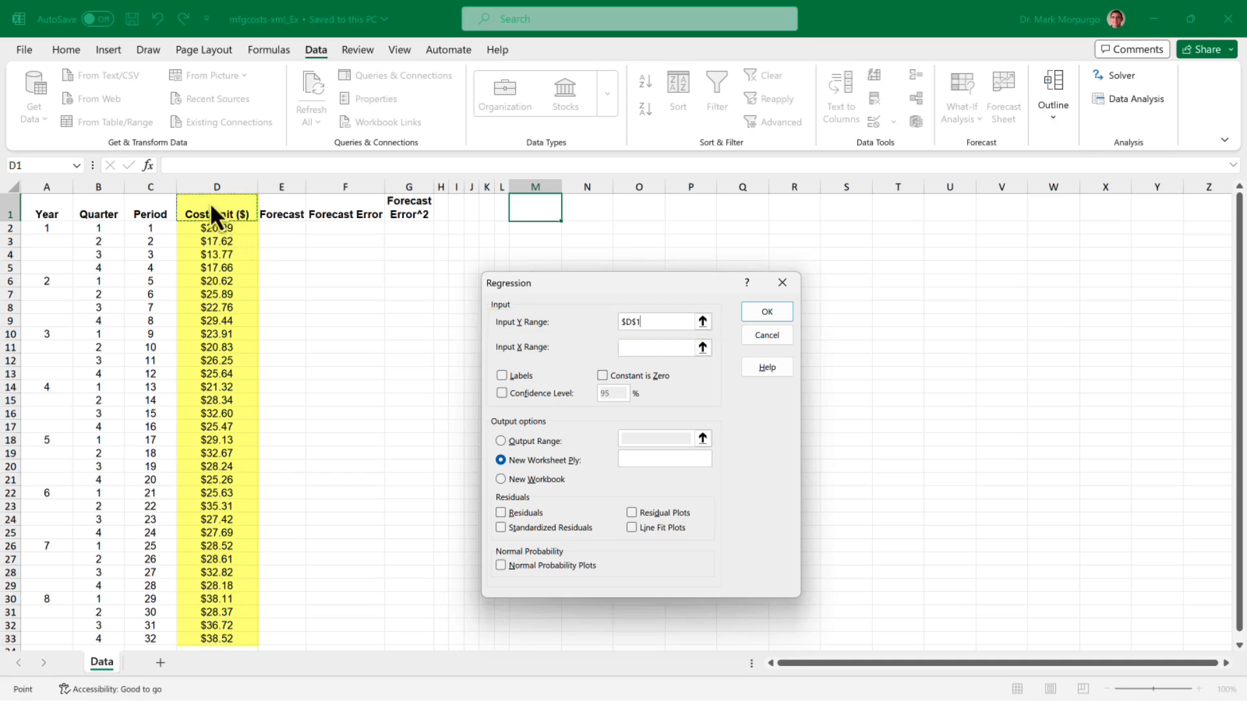
left_click_drag(211, 205, 208, 640)
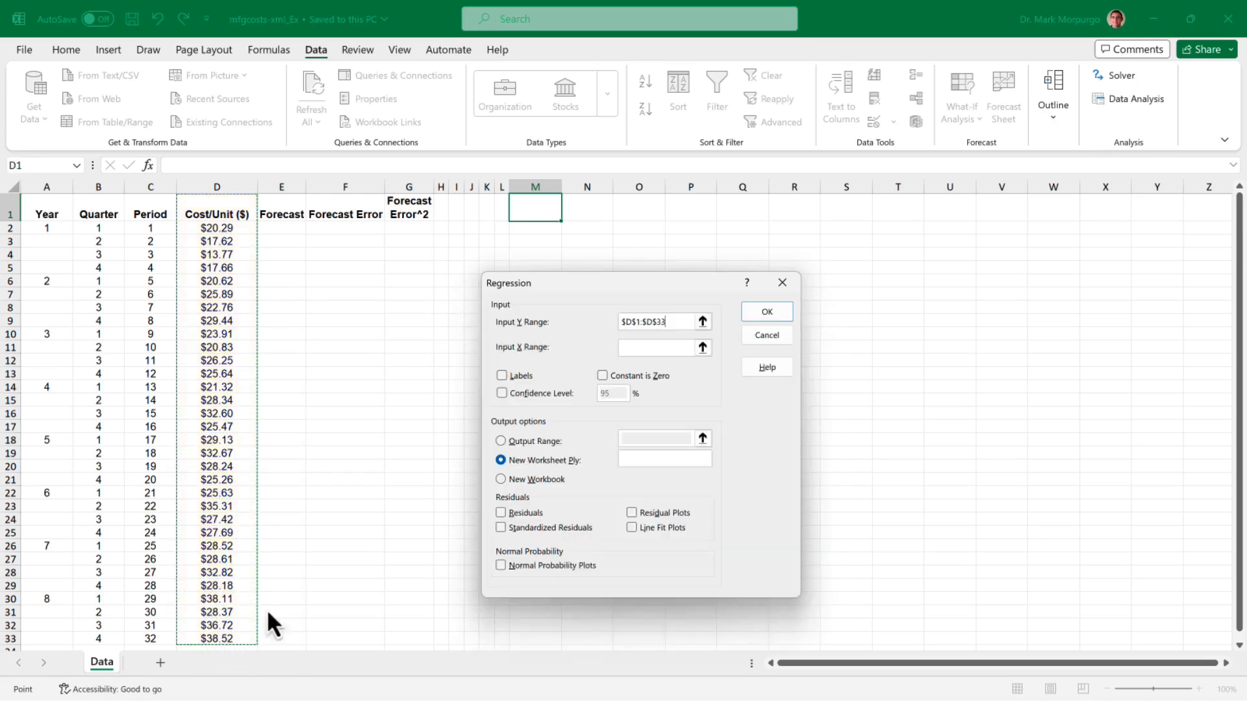
left_click(663, 350)
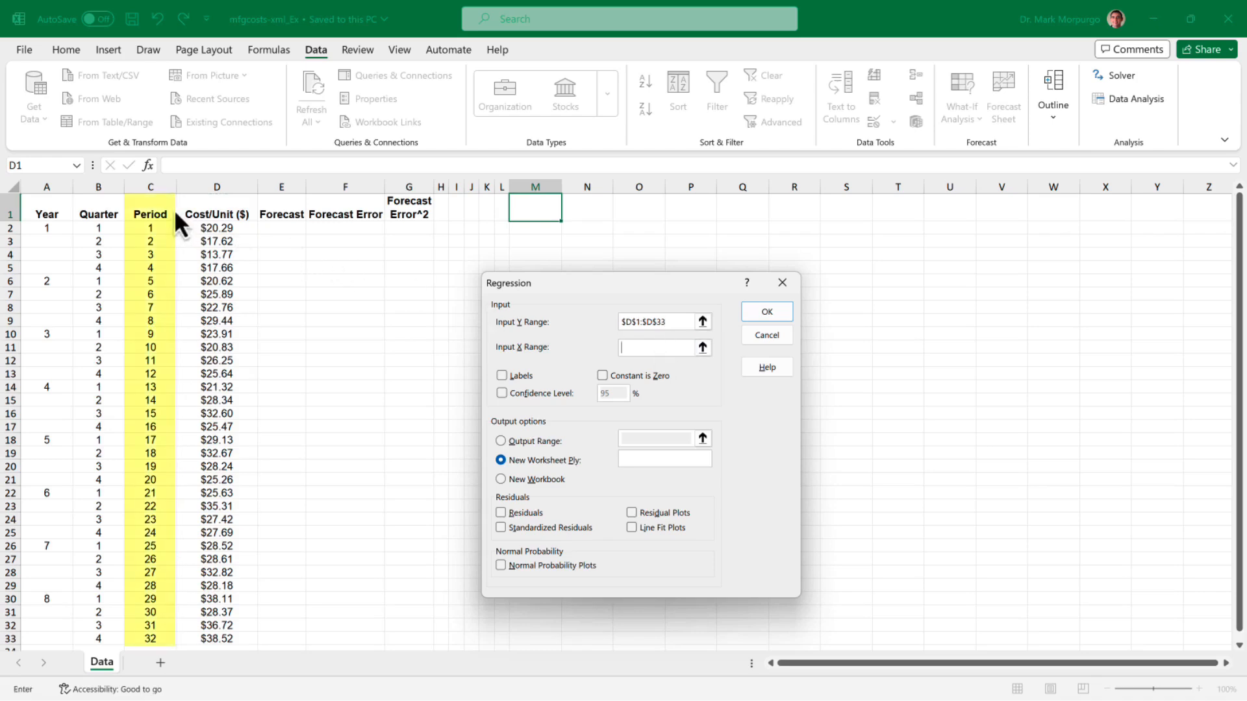
left_click_drag(154, 209, 148, 638)
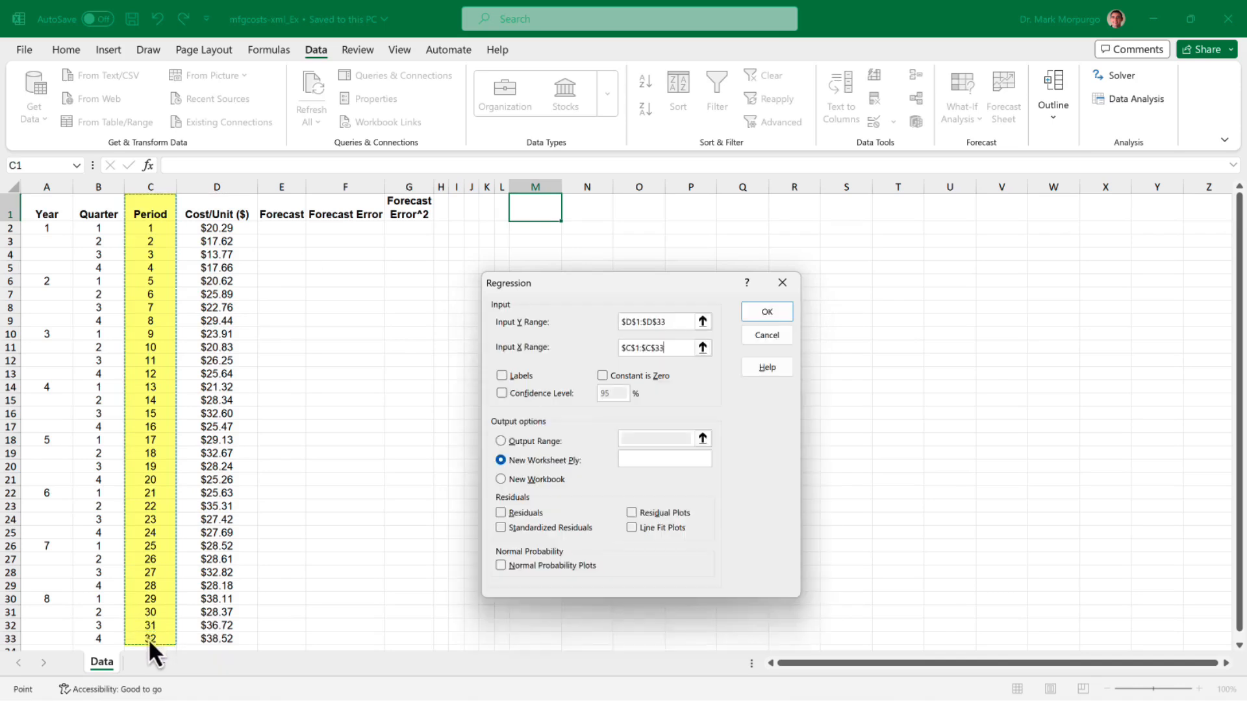
left_click(503, 383)
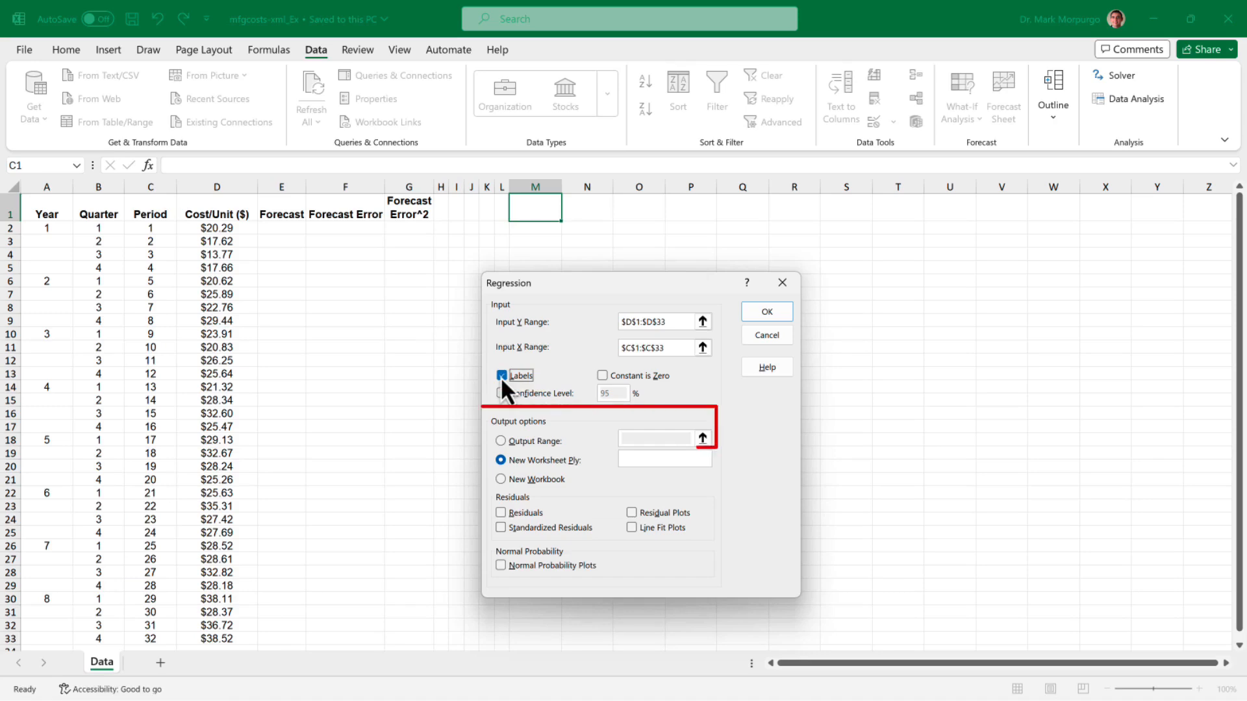
Step: Send the regression output to $M$1 on the current sheet and run the analysis
left_click(499, 442)
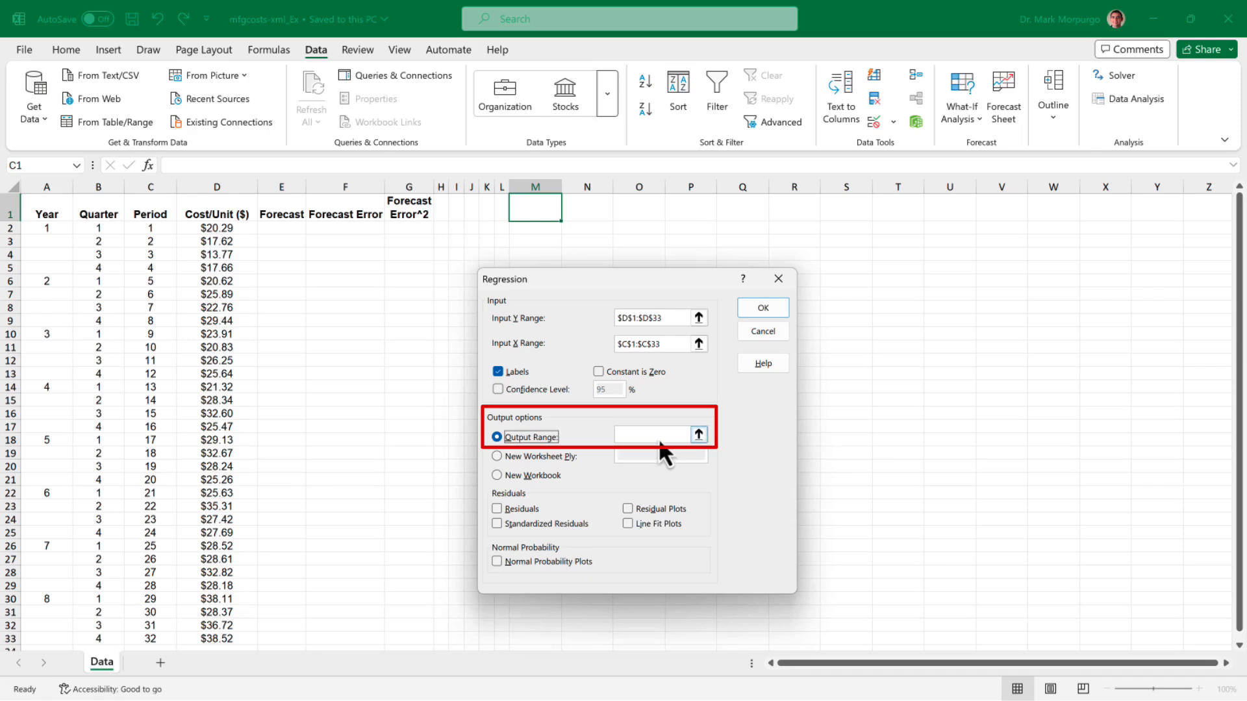
left_click(656, 438)
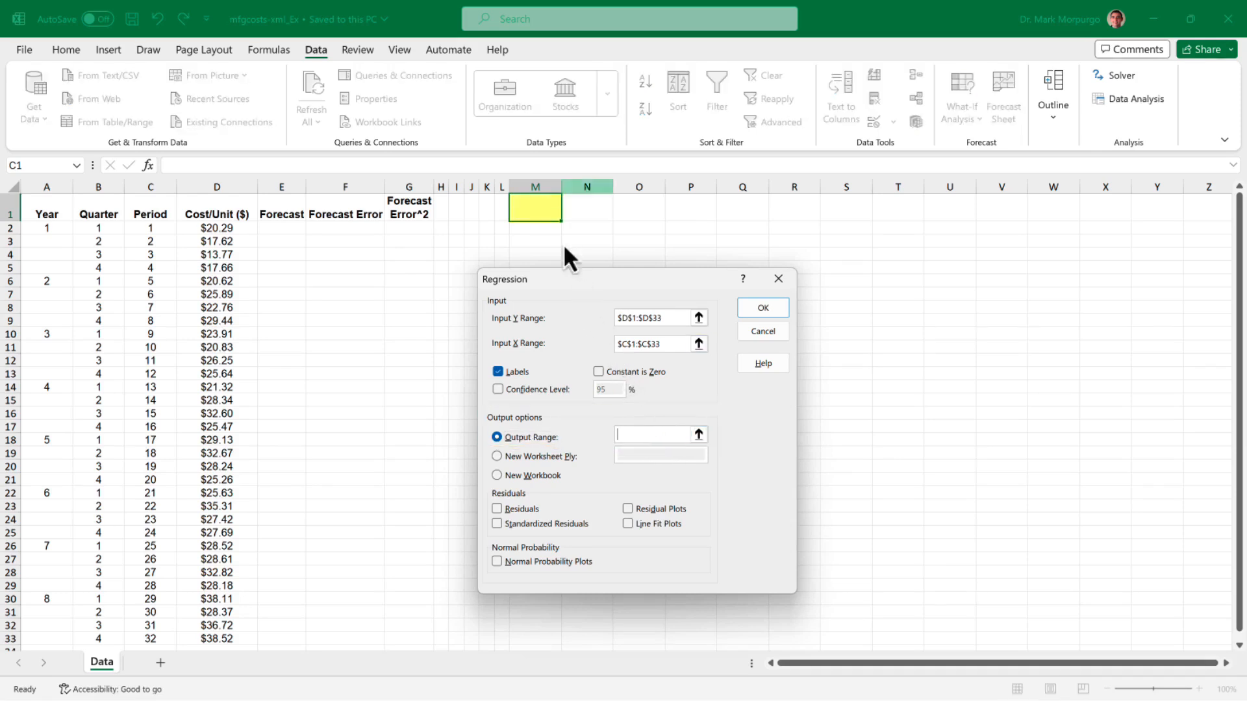
left_click(546, 208)
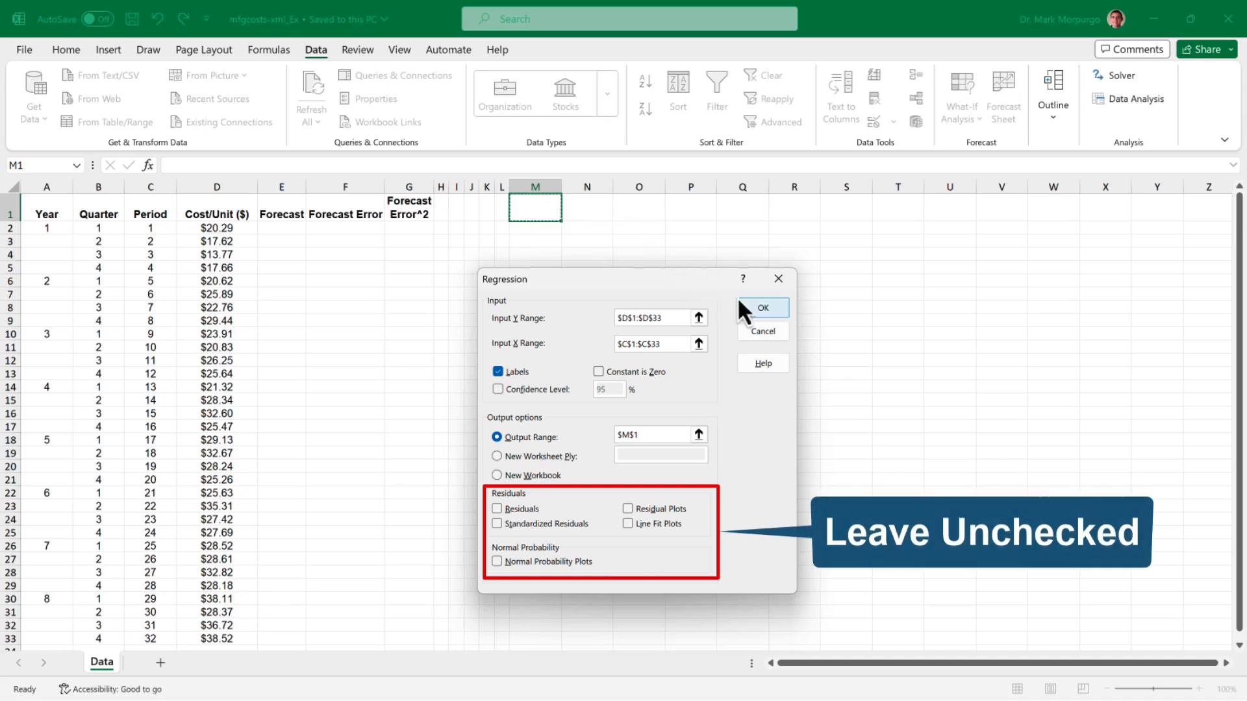
left_click(762, 309)
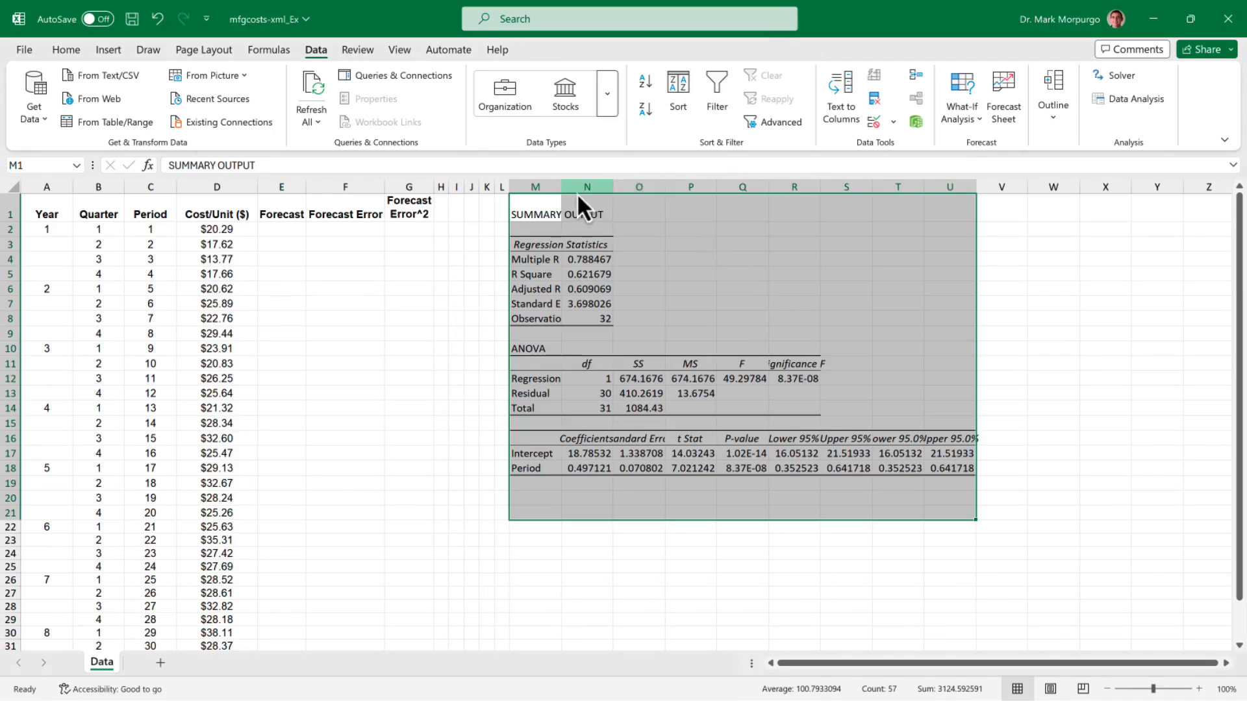
Step: Autofit the regression output columns M:U and display the regression statistics in N4:N7 with six decimal places
left_click_drag(531, 185, 938, 208)
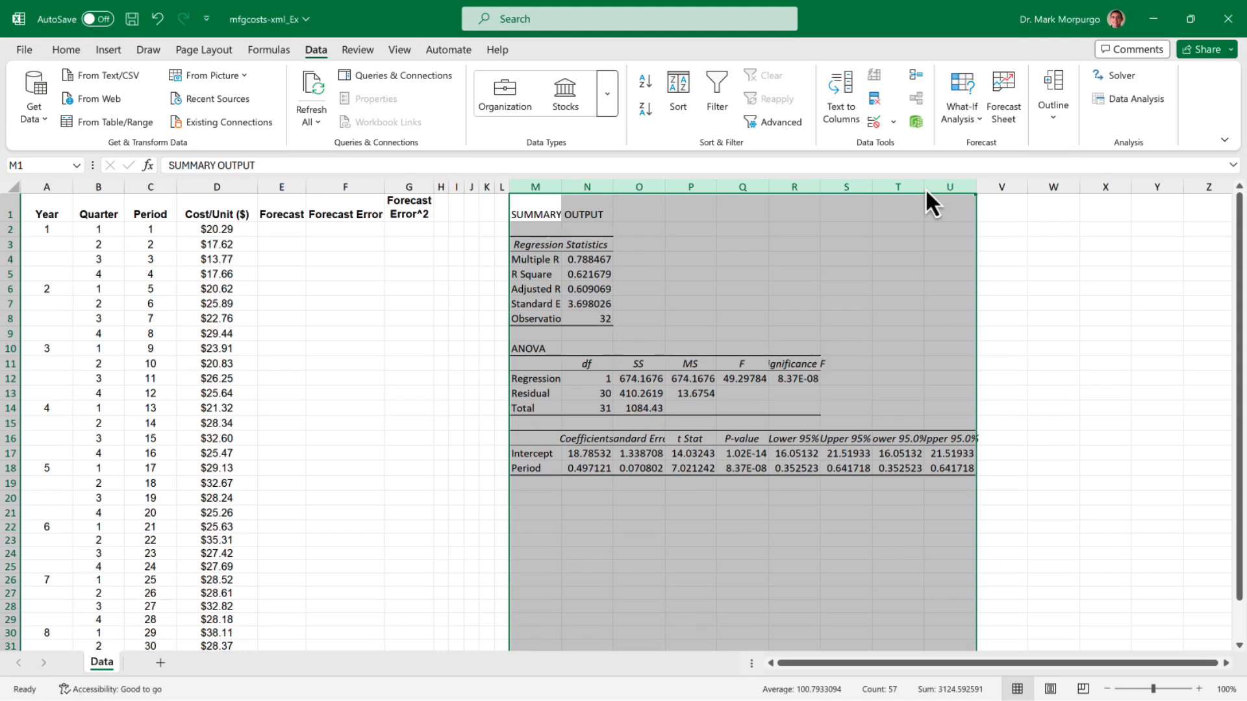
double_click(923, 187)
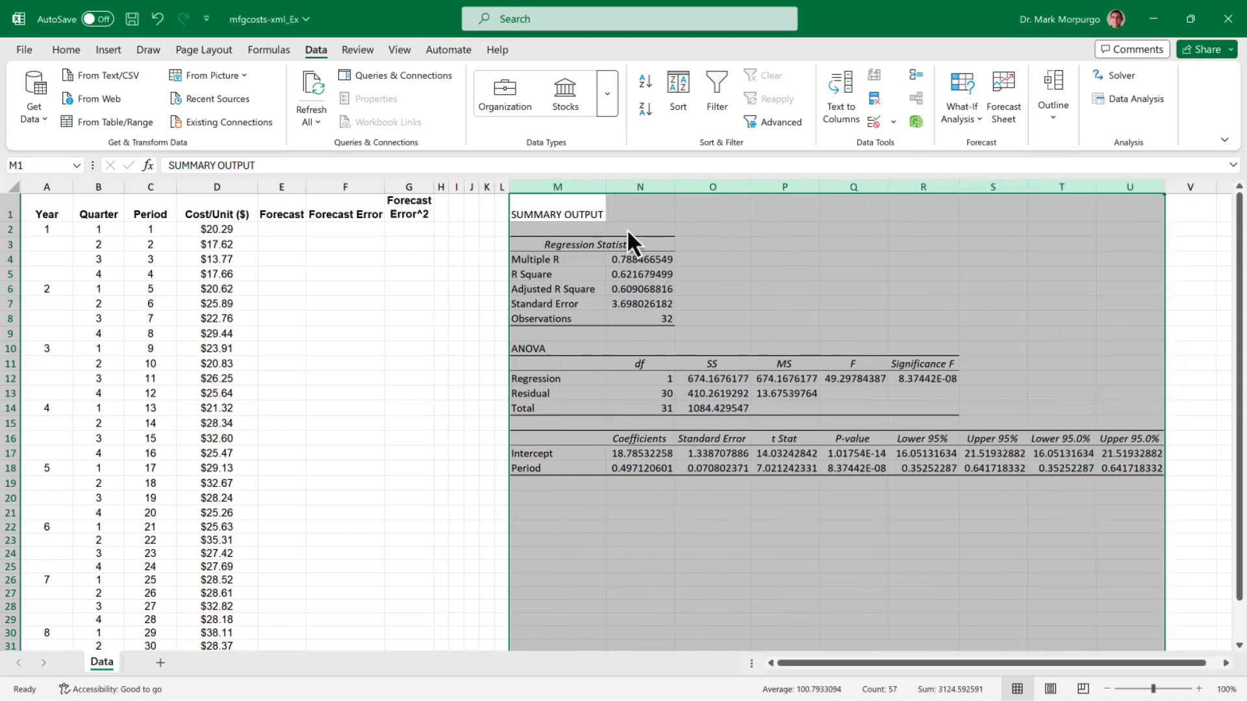
left_click_drag(644, 260, 646, 303)
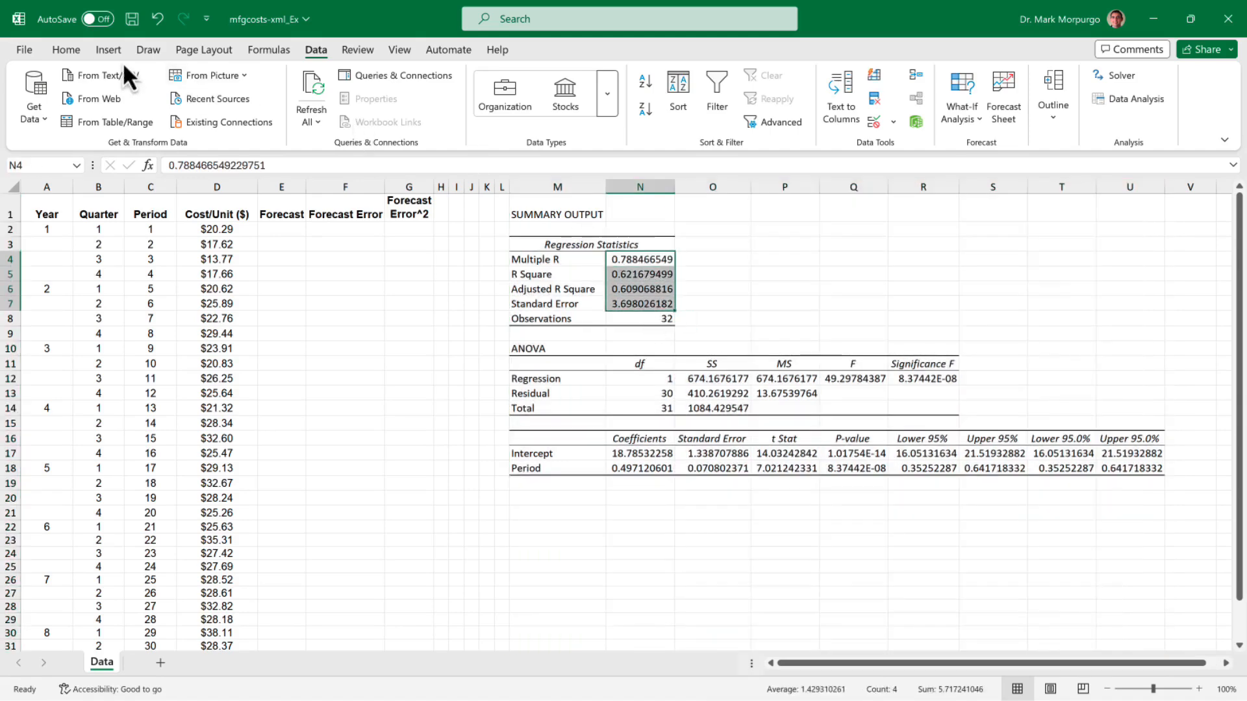
left_click(63, 56)
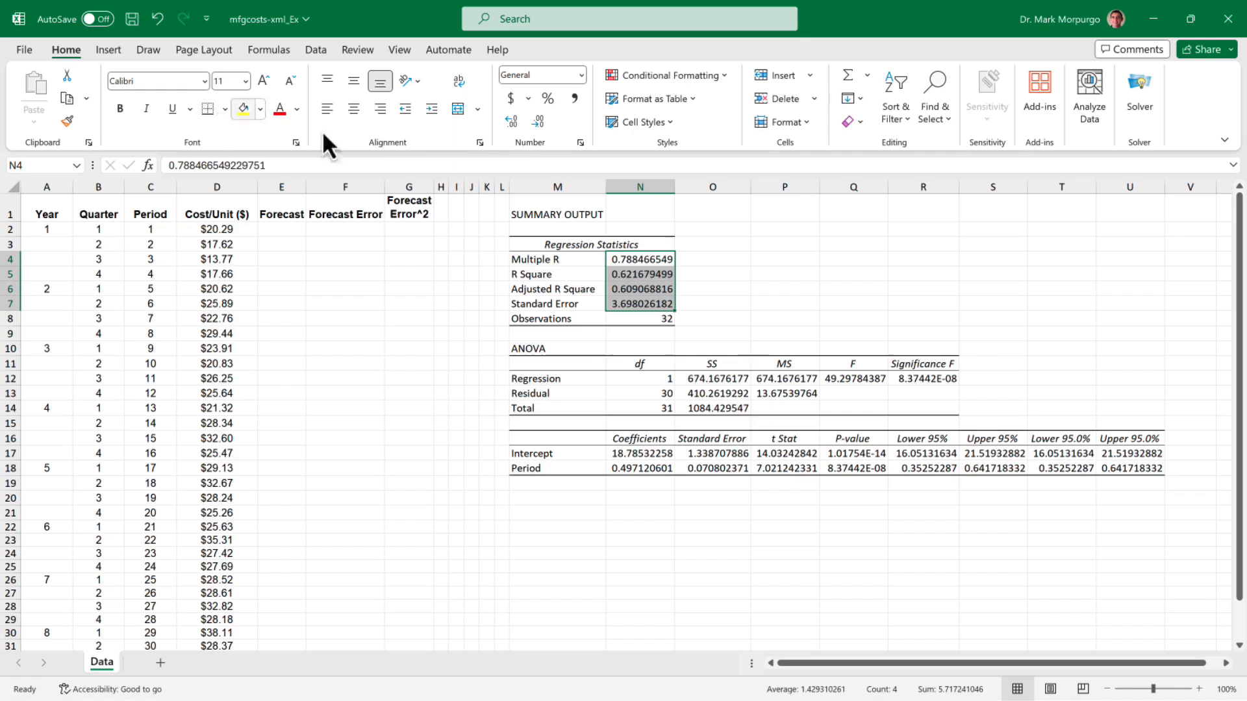
left_click(534, 122)
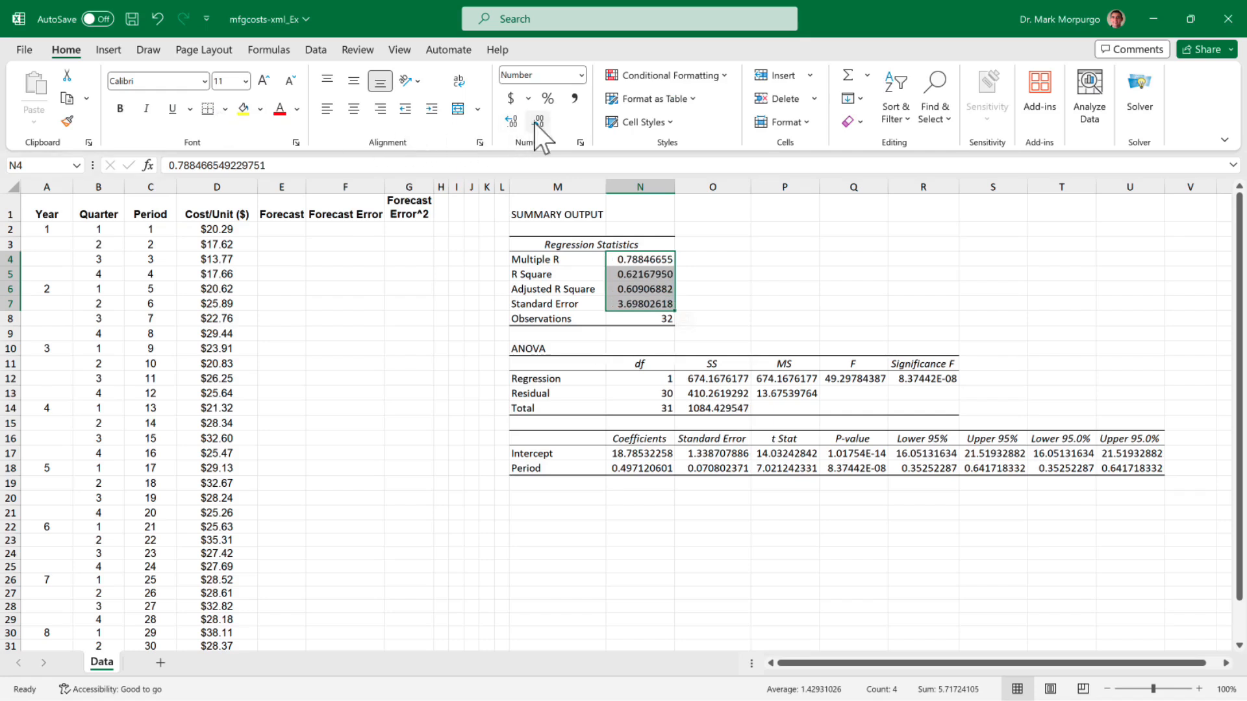
left_click(534, 124)
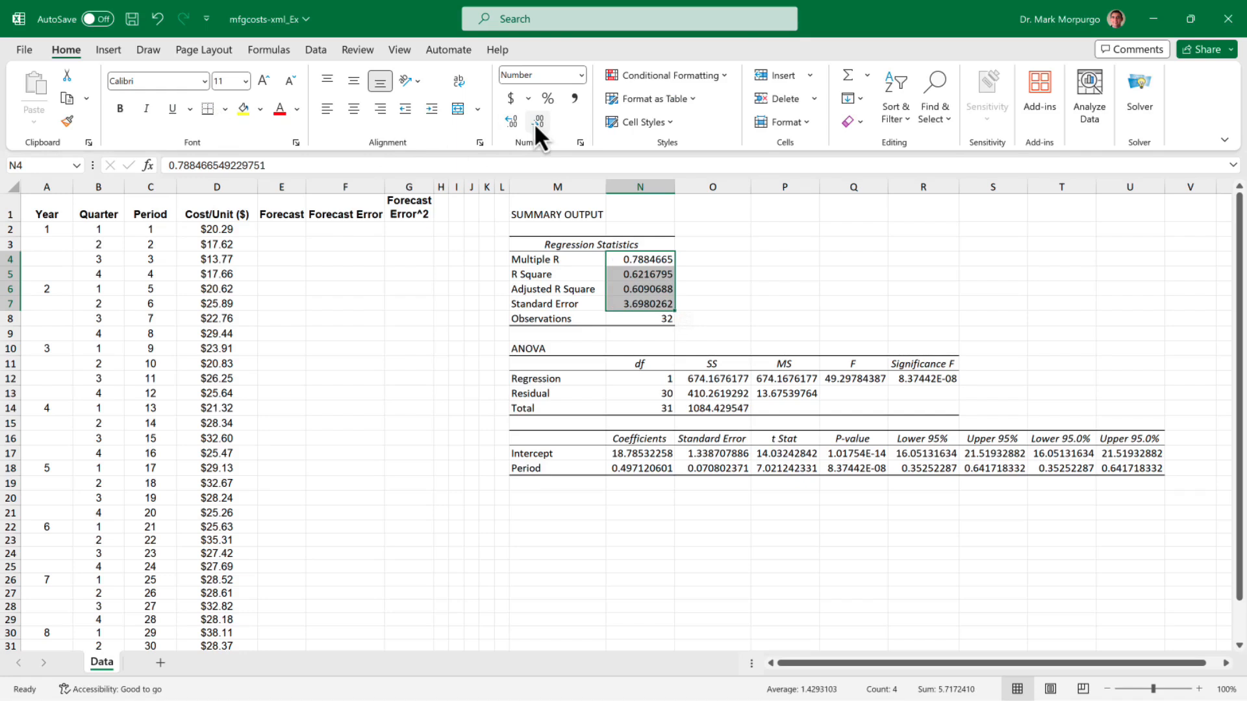
left_click(533, 123)
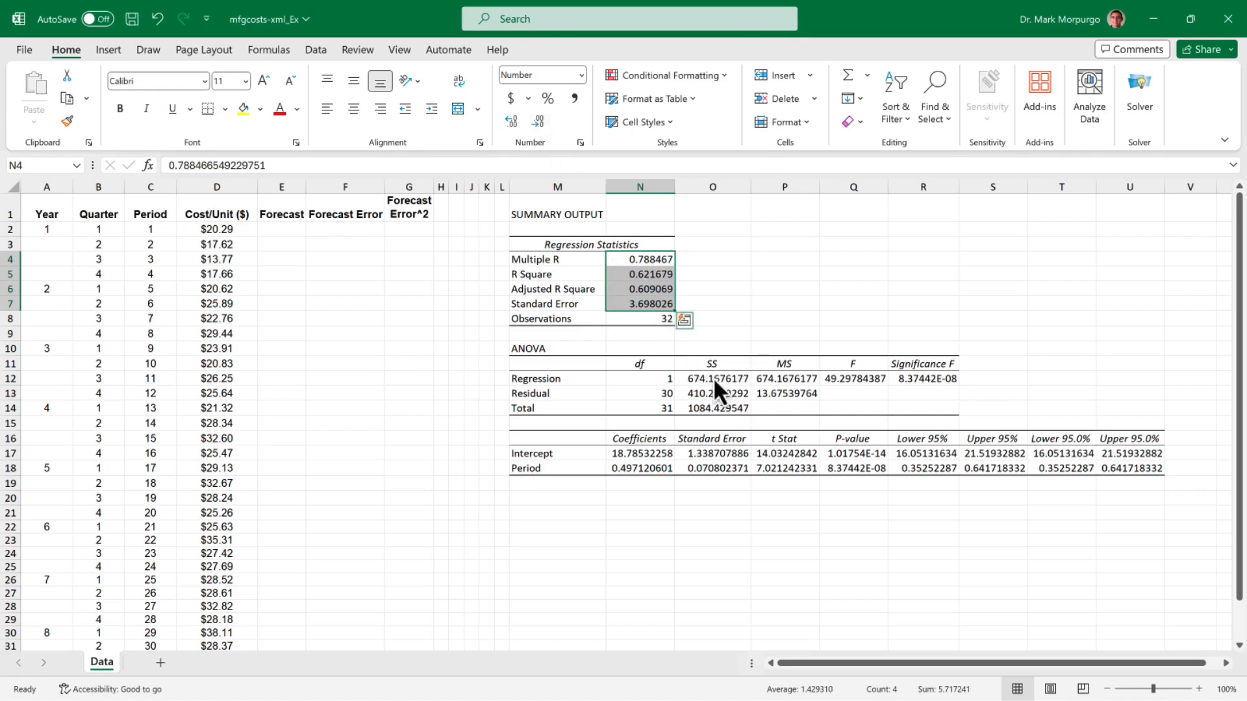
Step: Display the ANOVA values in O12:R14 with four decimal places
left_click_drag(713, 378, 915, 408)
left_click(538, 122)
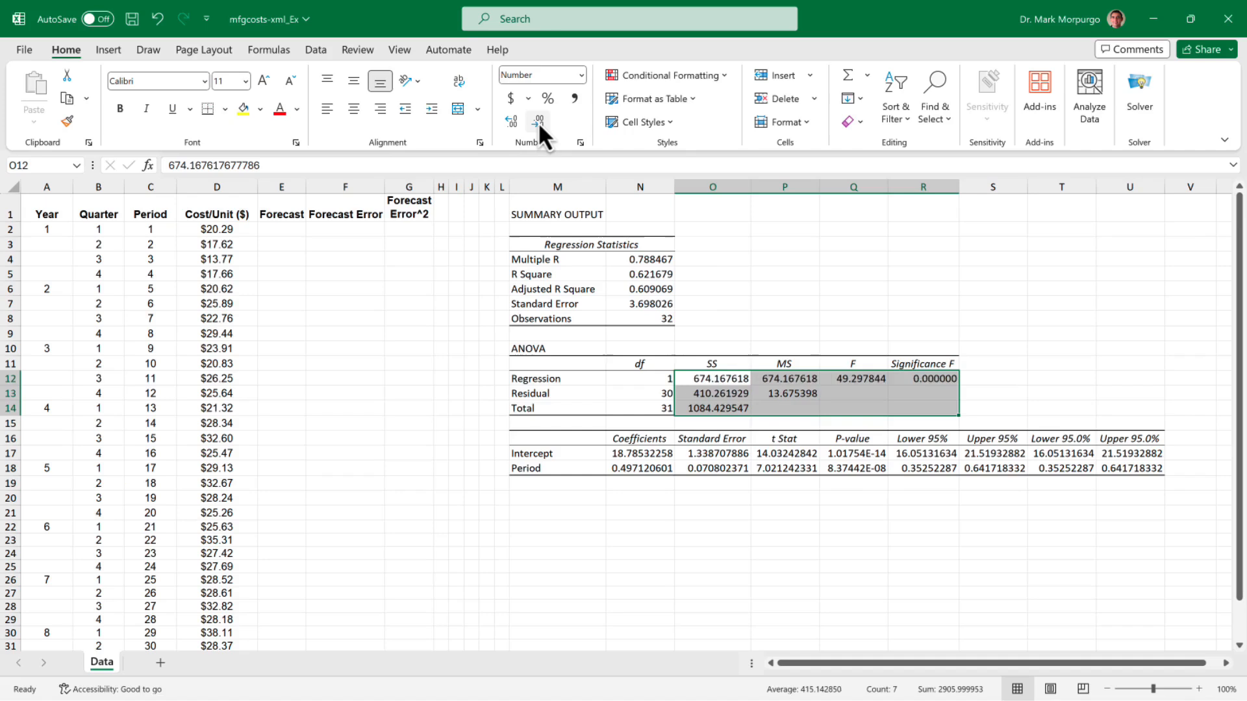
left_click(537, 122)
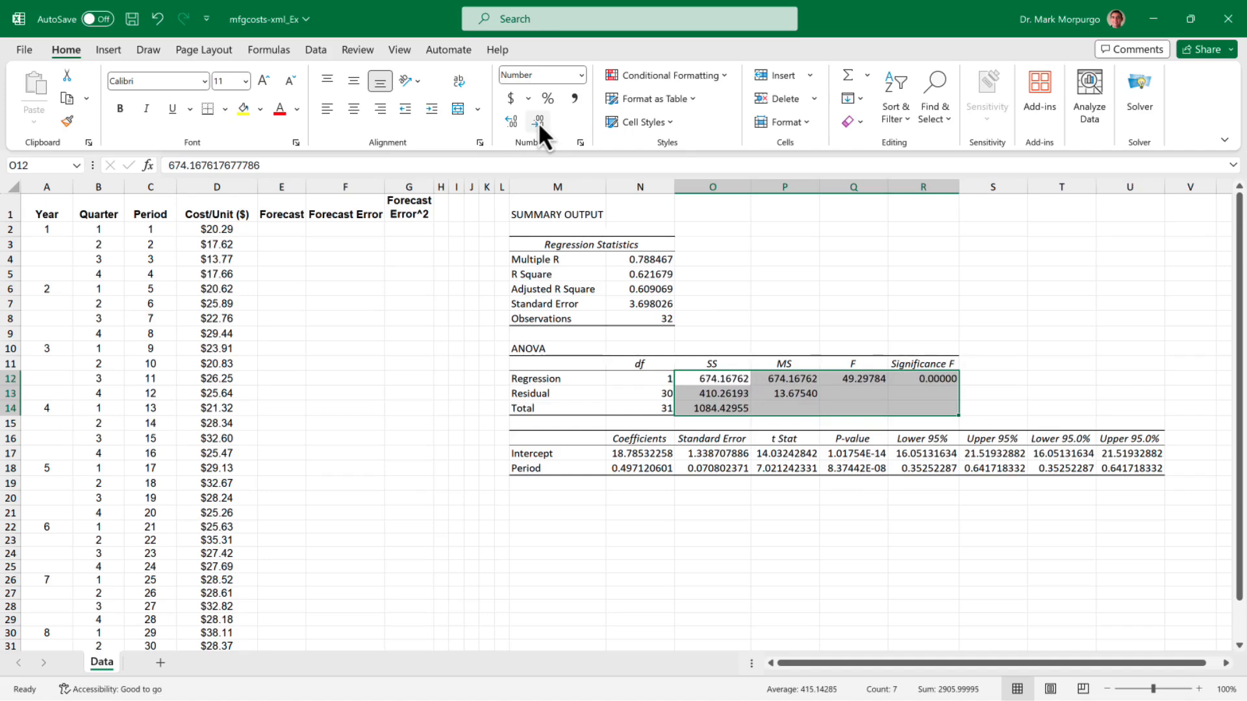
left_click(538, 123)
Step: Display the Intercept and Period rows of the coefficients table, N17:U18, with four decimal places
left_click_drag(624, 452, 1144, 465)
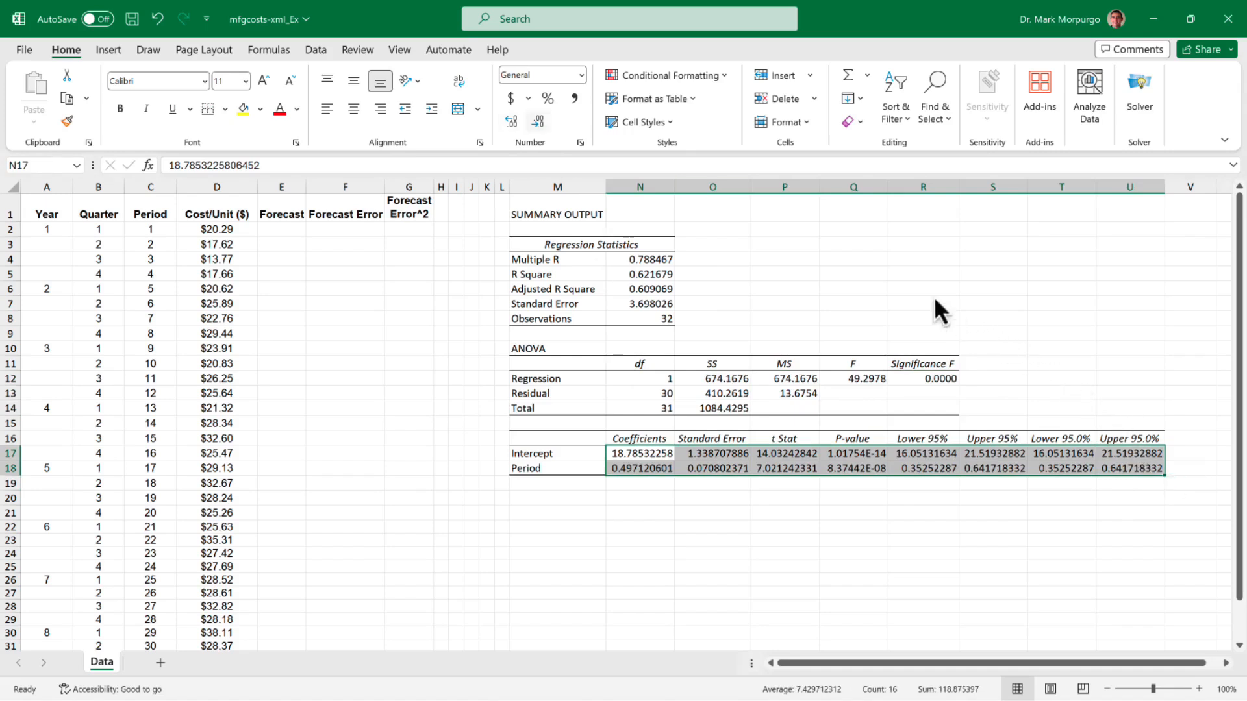
left_click(538, 122)
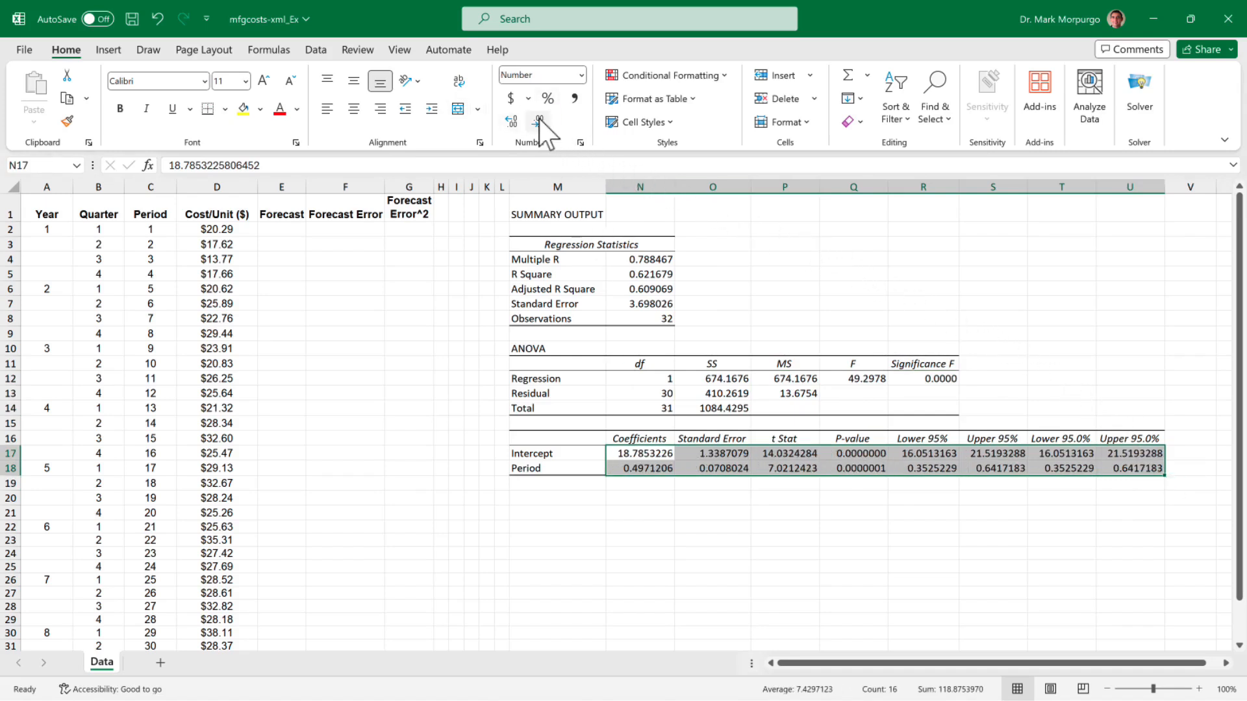
left_click(537, 122)
left_click(538, 122)
left_click(538, 122)
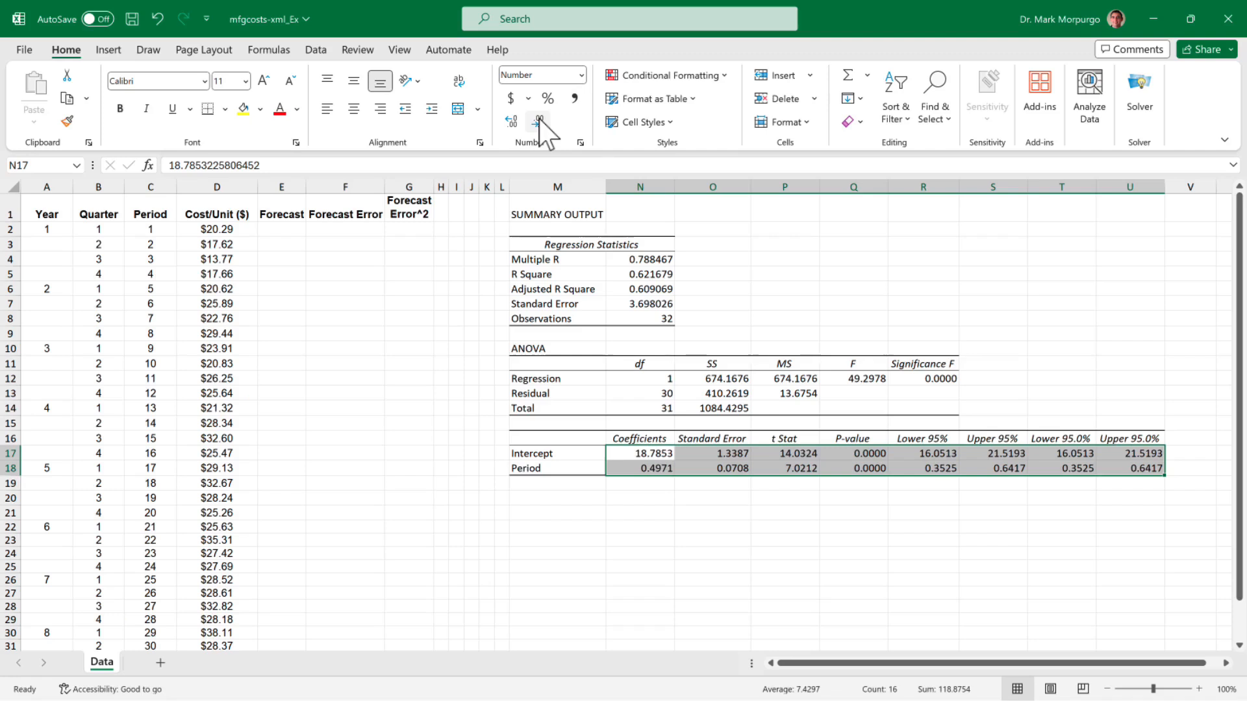
Step: Fill the Intercept and Period coefficient cells, N17:N18, with green
left_click_drag(653, 464, 649, 453)
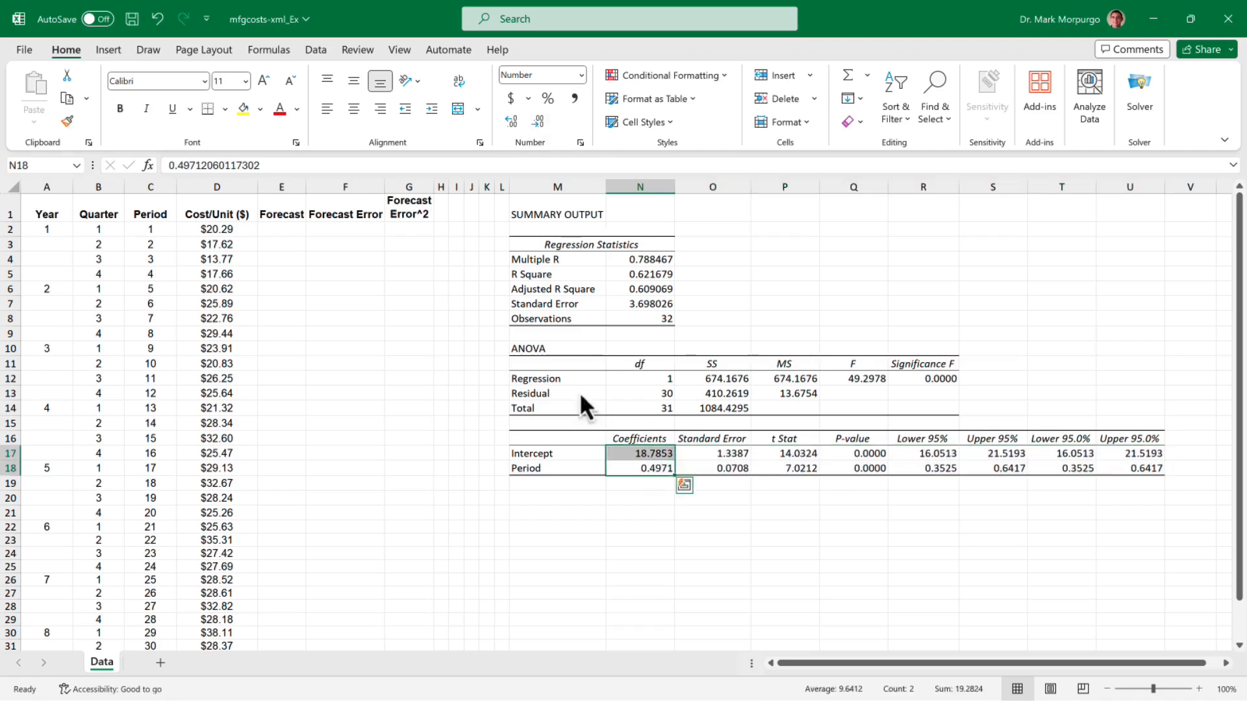
left_click(260, 109)
left_click(293, 259)
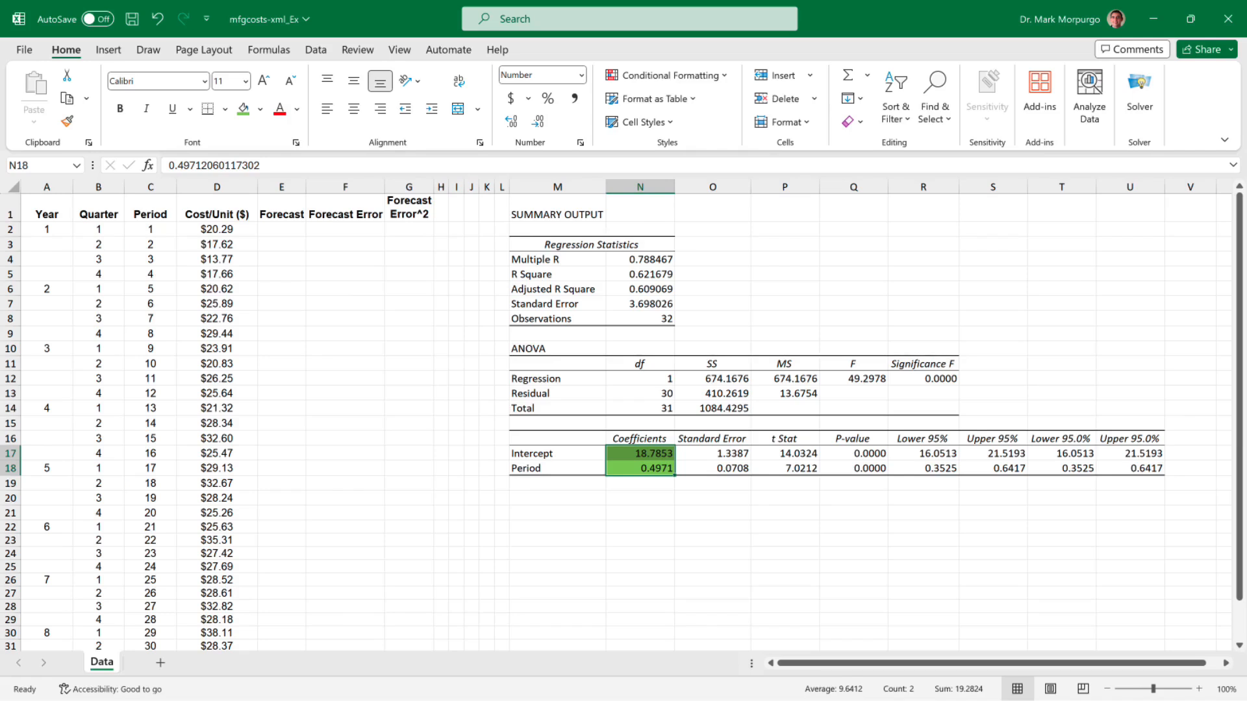
Step: Fill the empty block M20:R36 below the regression output with the same green as the coefficients
scroll(623, 422, "down", 3)
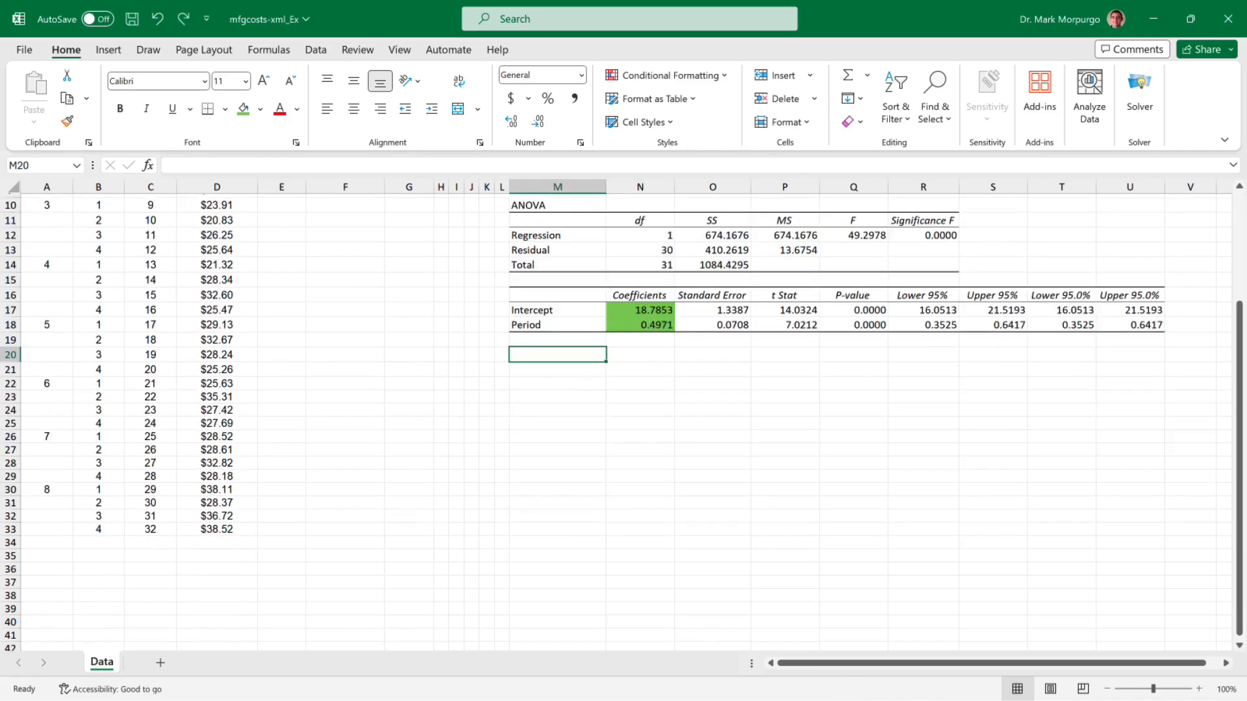
left_click_drag(557, 355, 923, 569)
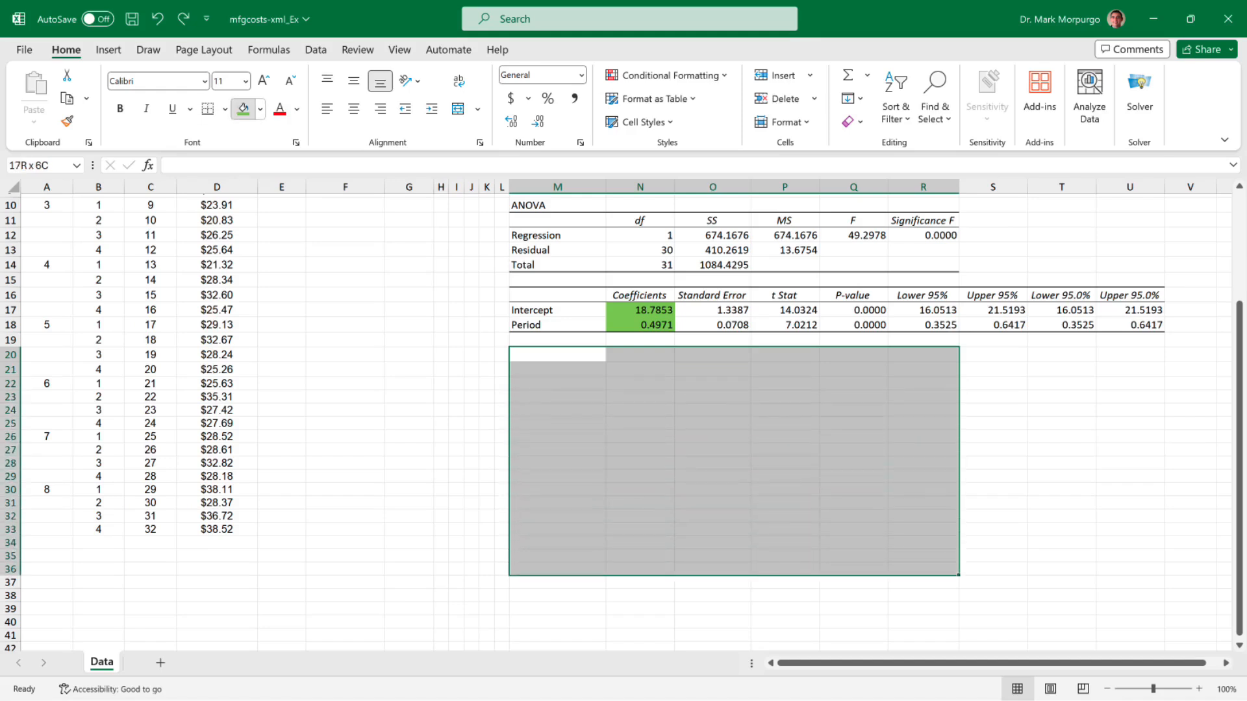
left_click(243, 108)
Step: Insert the recommended Line chart from the Period and Cost/Unit ($) data in C1:D33
scroll(623, 422, "up", 3)
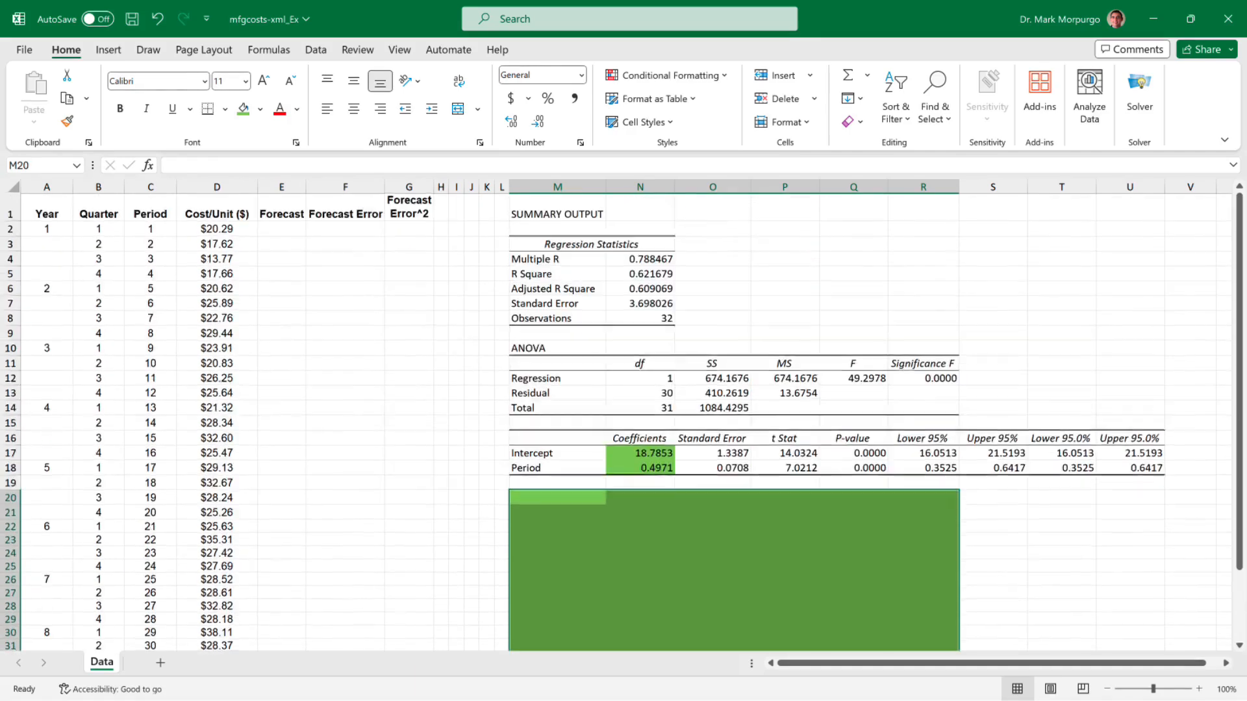
left_click(150, 214)
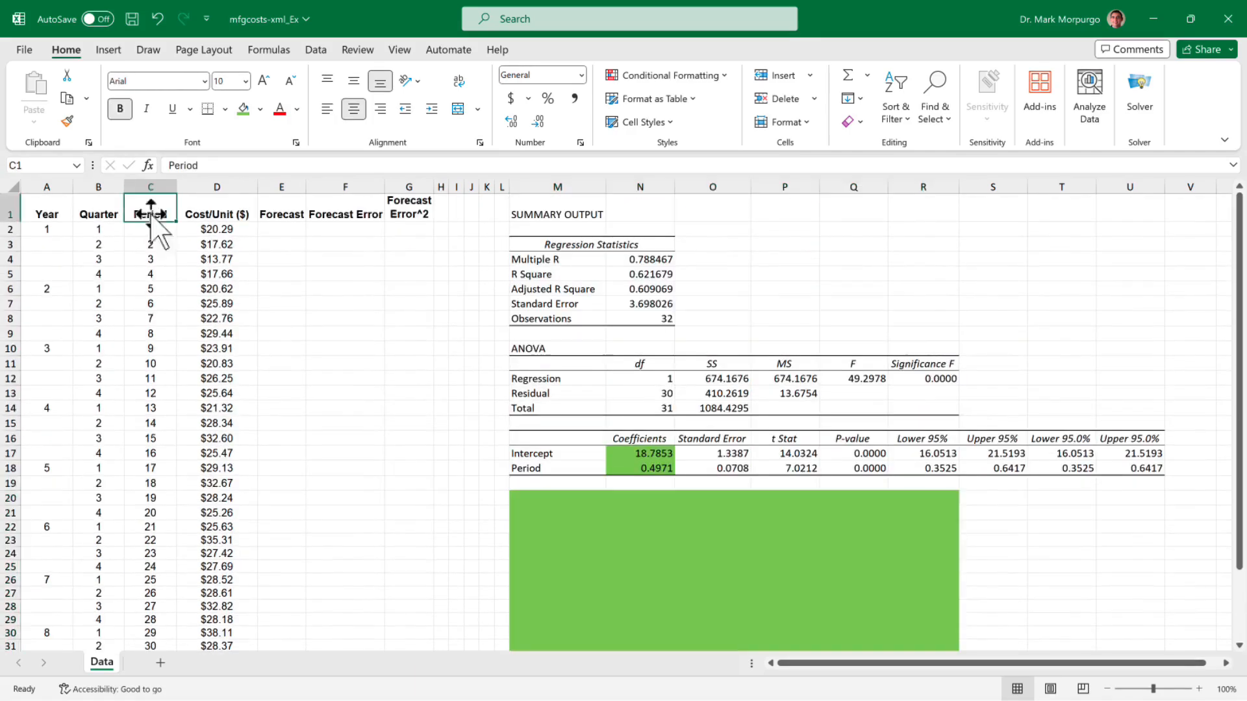
scroll(145, 209, "down", 1)
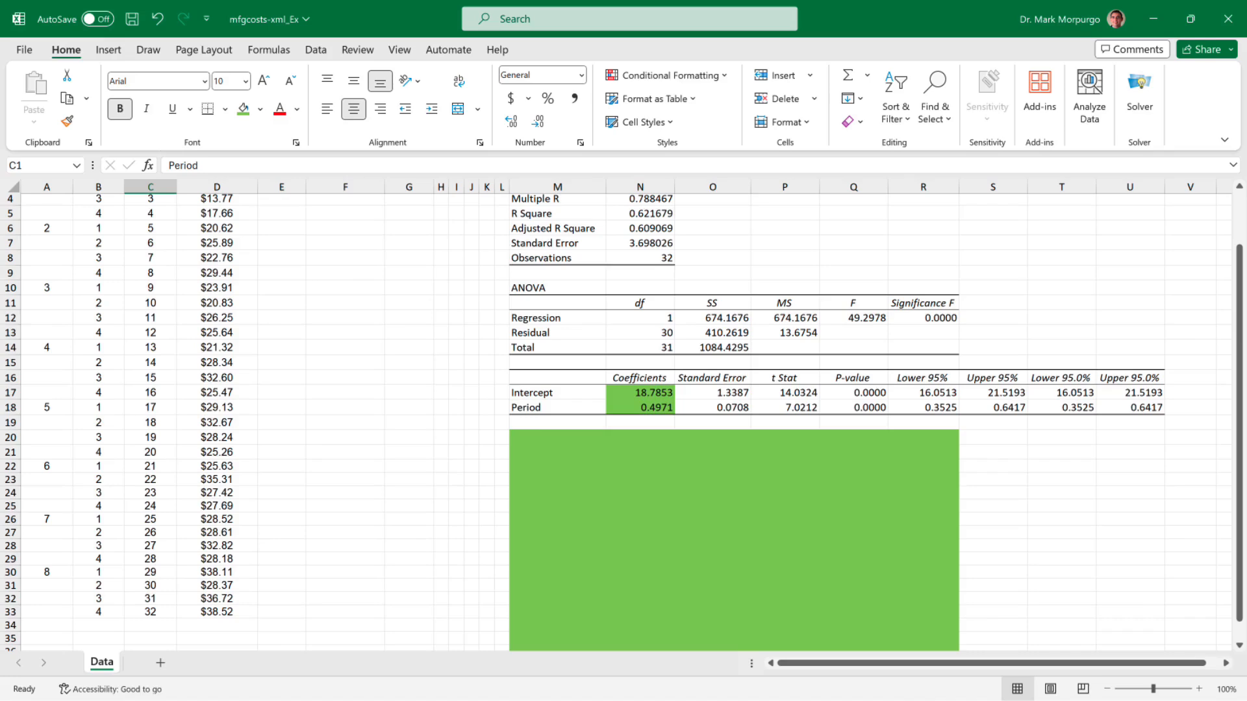
left_click(217, 612, "shift")
scroll(623, 422, "up", 1)
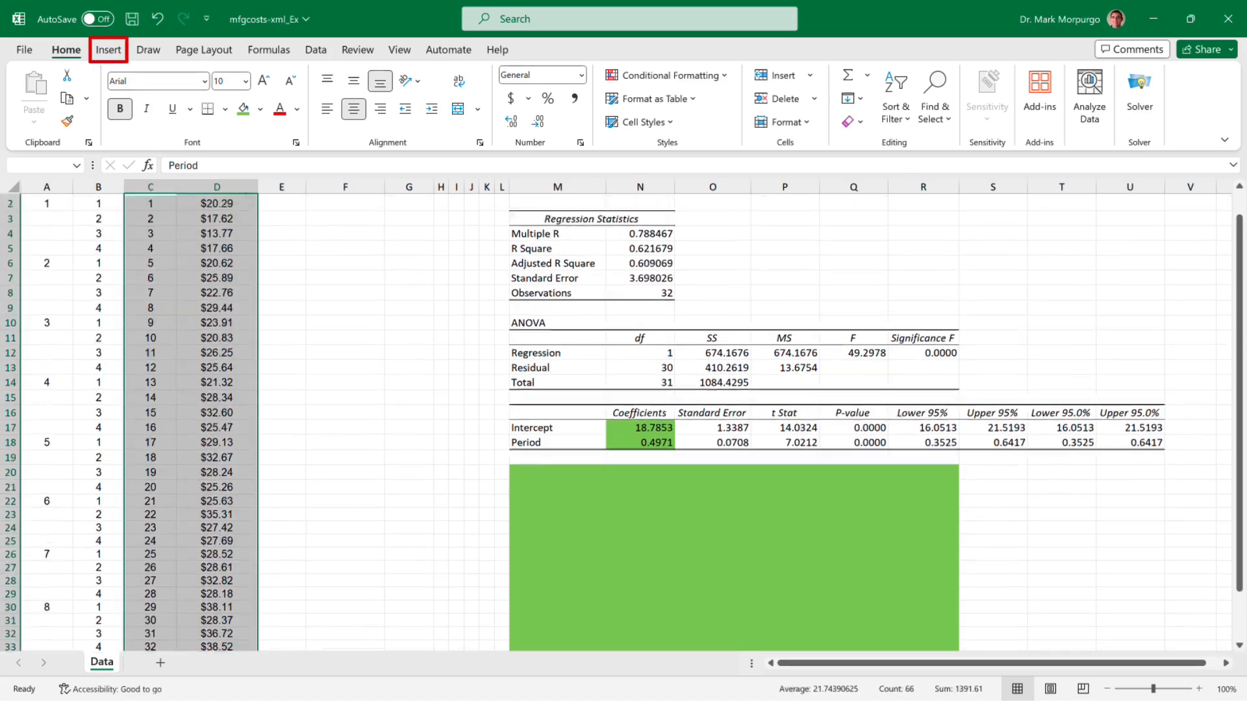
left_click(108, 50)
left_click(452, 117)
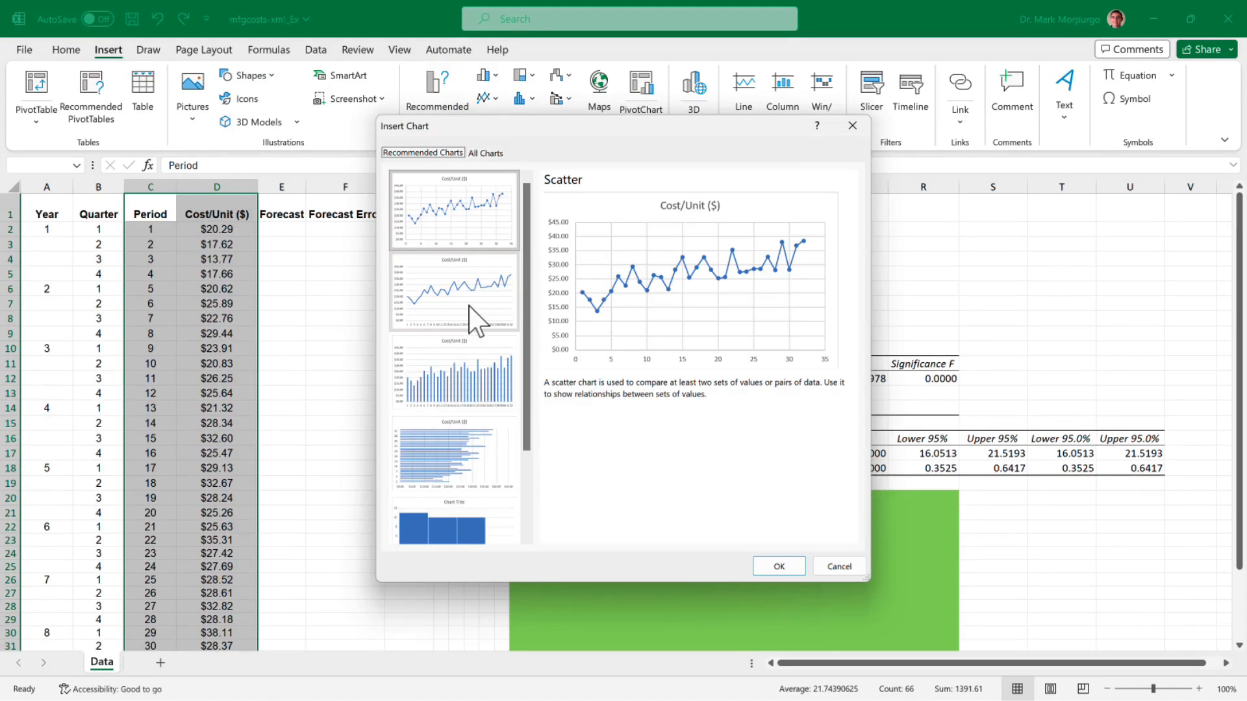
left_click(476, 320)
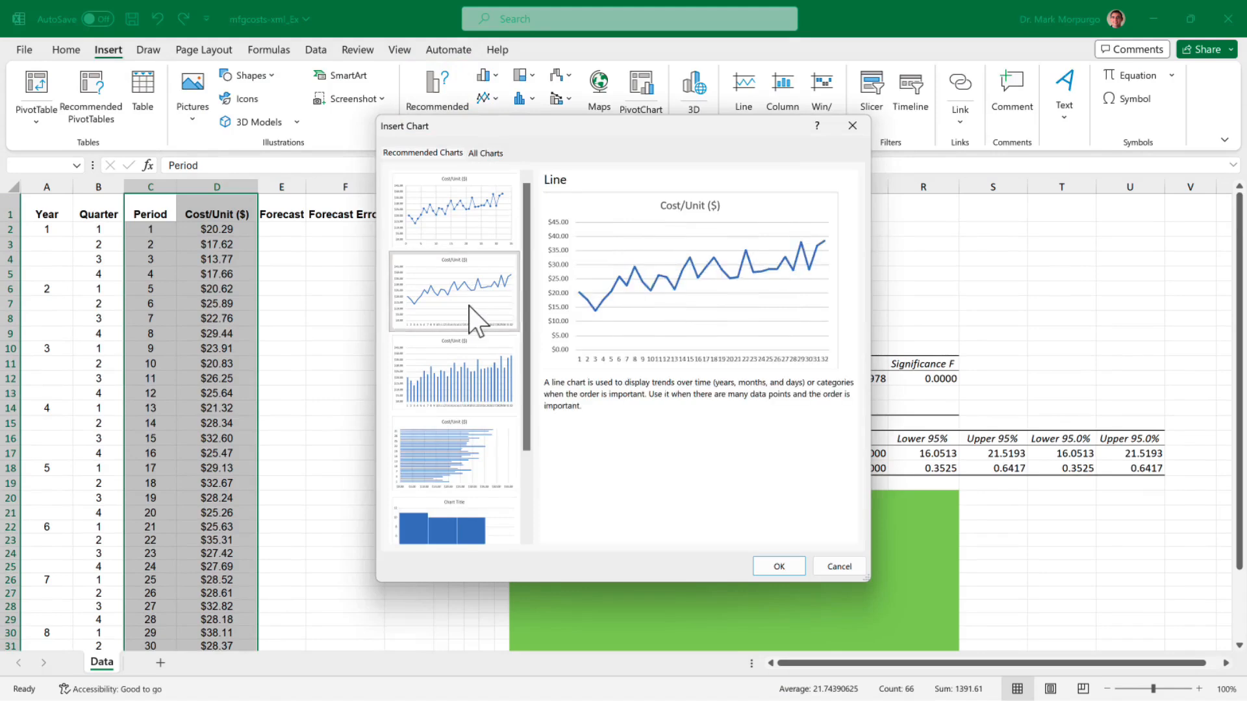
left_click(778, 566)
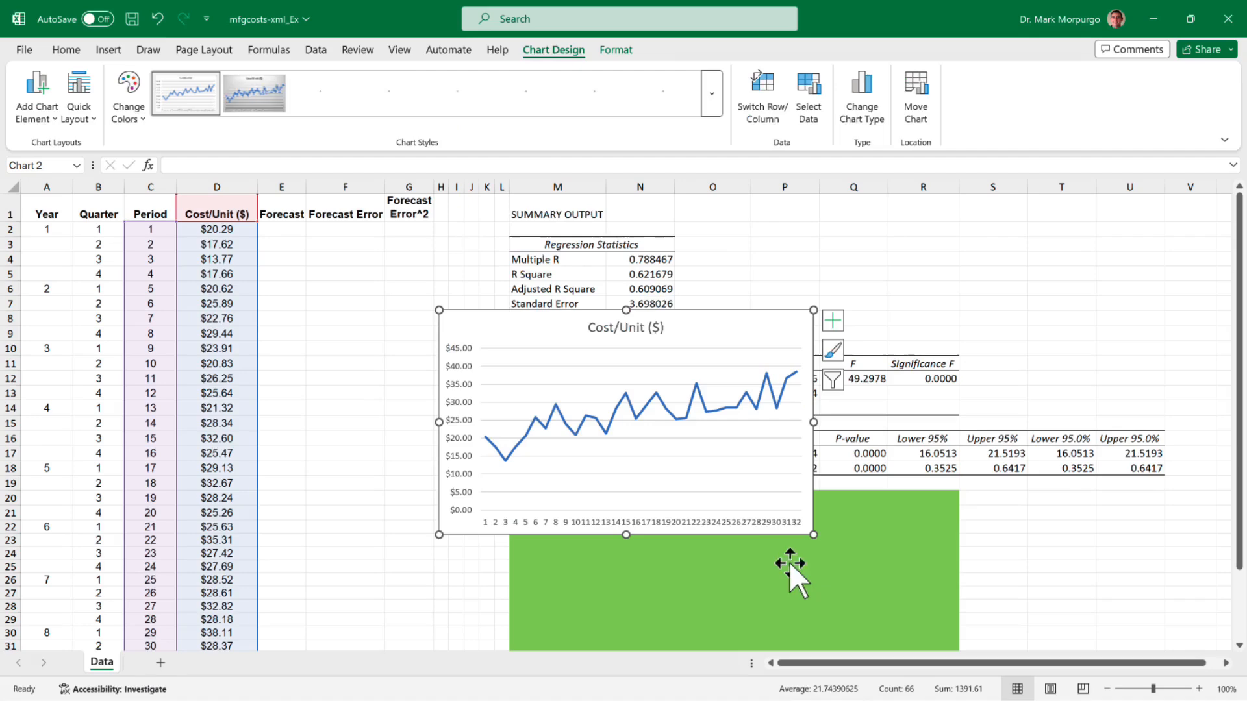
Step: Move the line chart onto the green block below the regression output and widen it to the block's edge
scroll(579, 389, "down", 2)
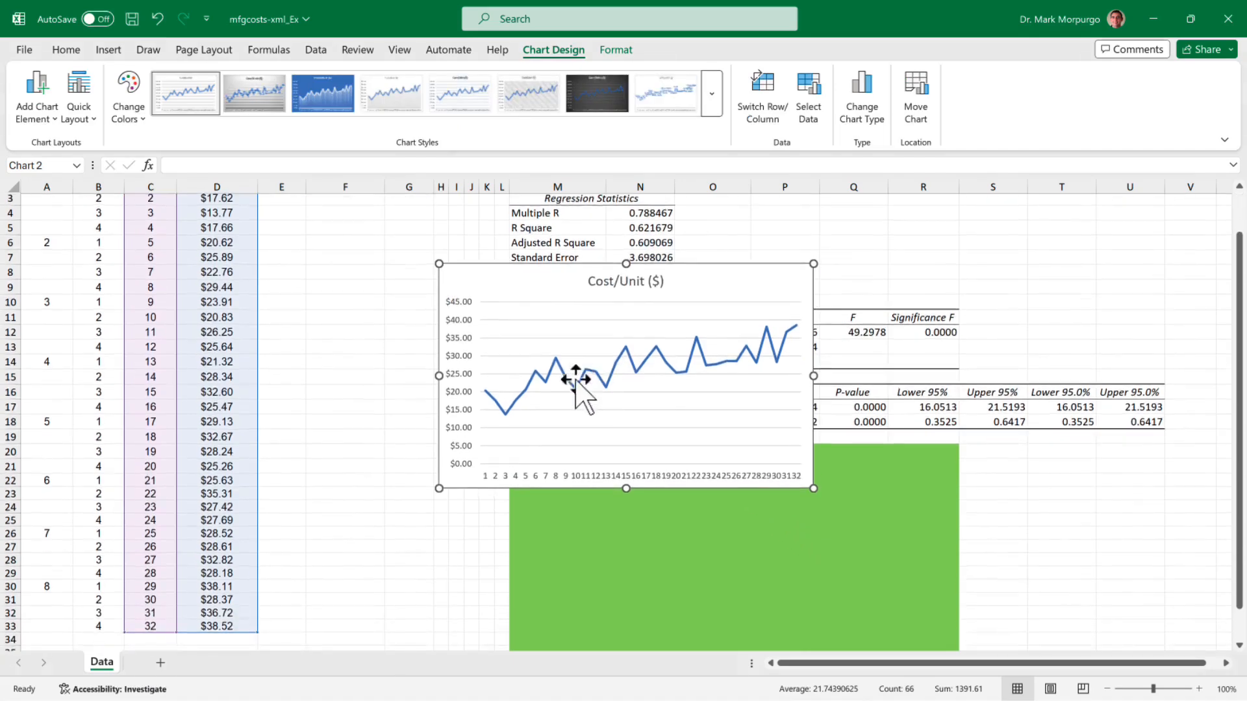
scroll(541, 323, "down", 1)
left_click_drag(545, 231, 606, 412)
left_click_drag(889, 511, 957, 513)
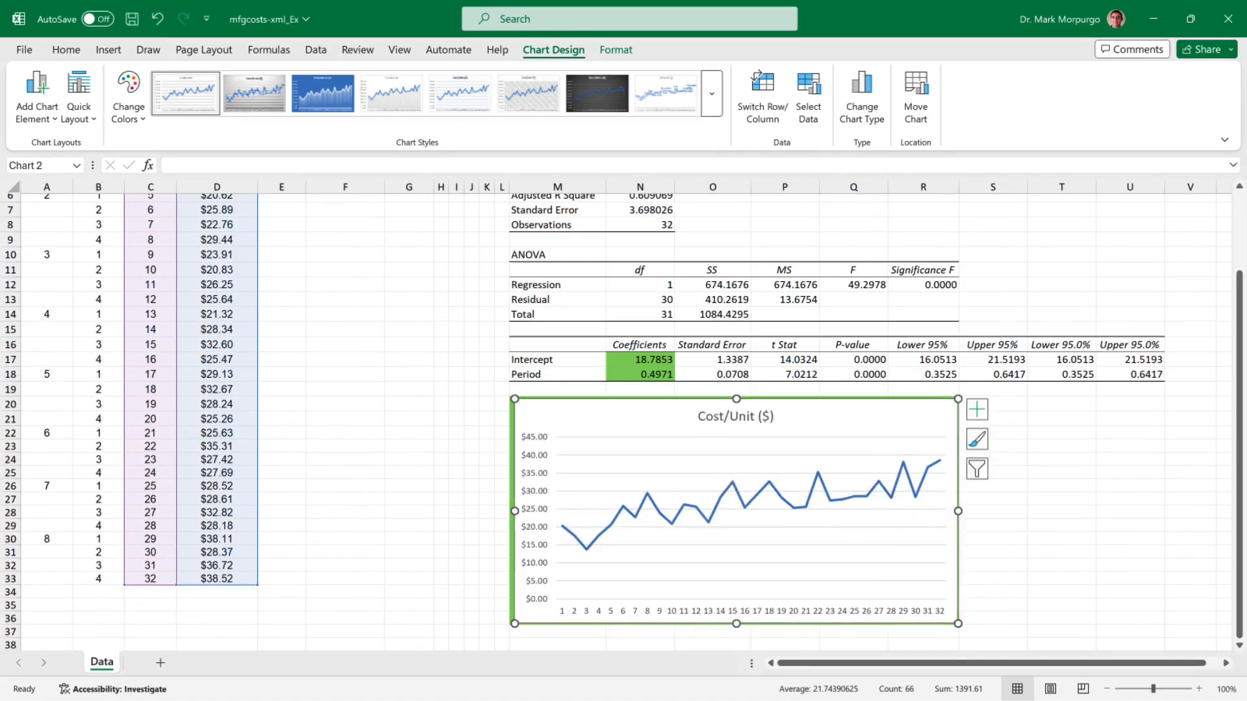
Step: Change the line chart's title to "Time Series Plot"
double_click(735, 417)
triple_click(736, 416)
key("BackSpace")
type("T")
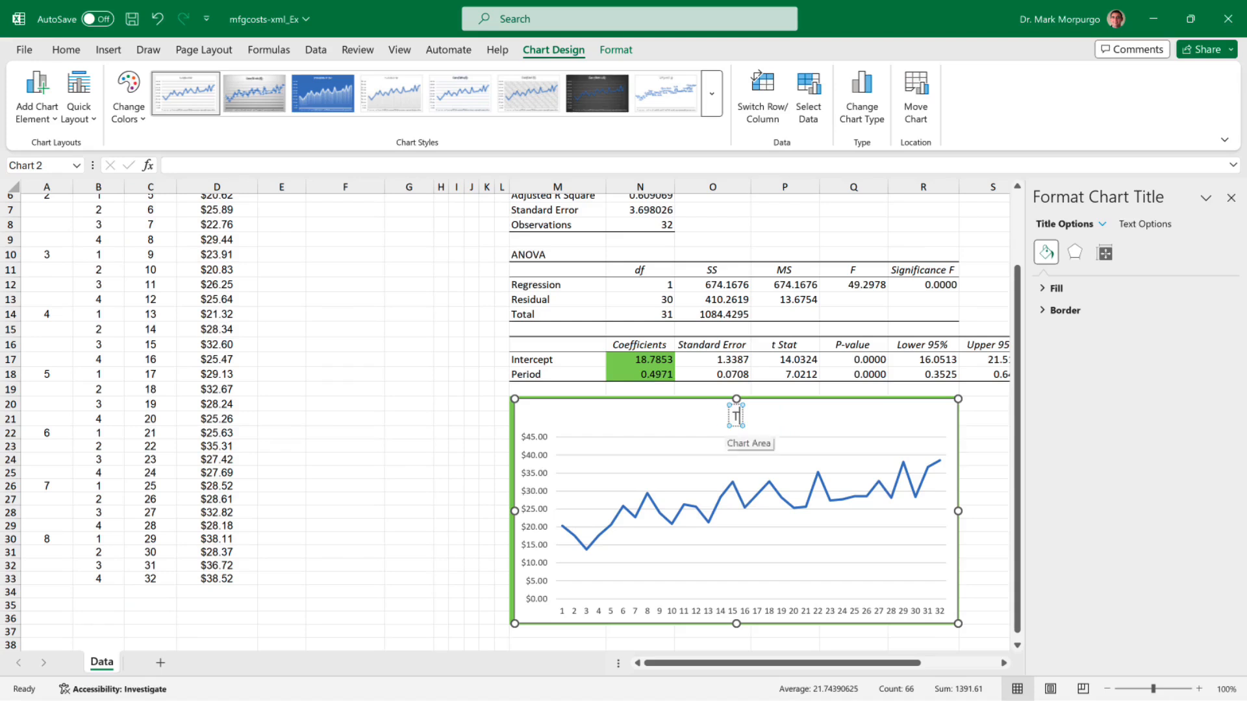
type("ime Series")
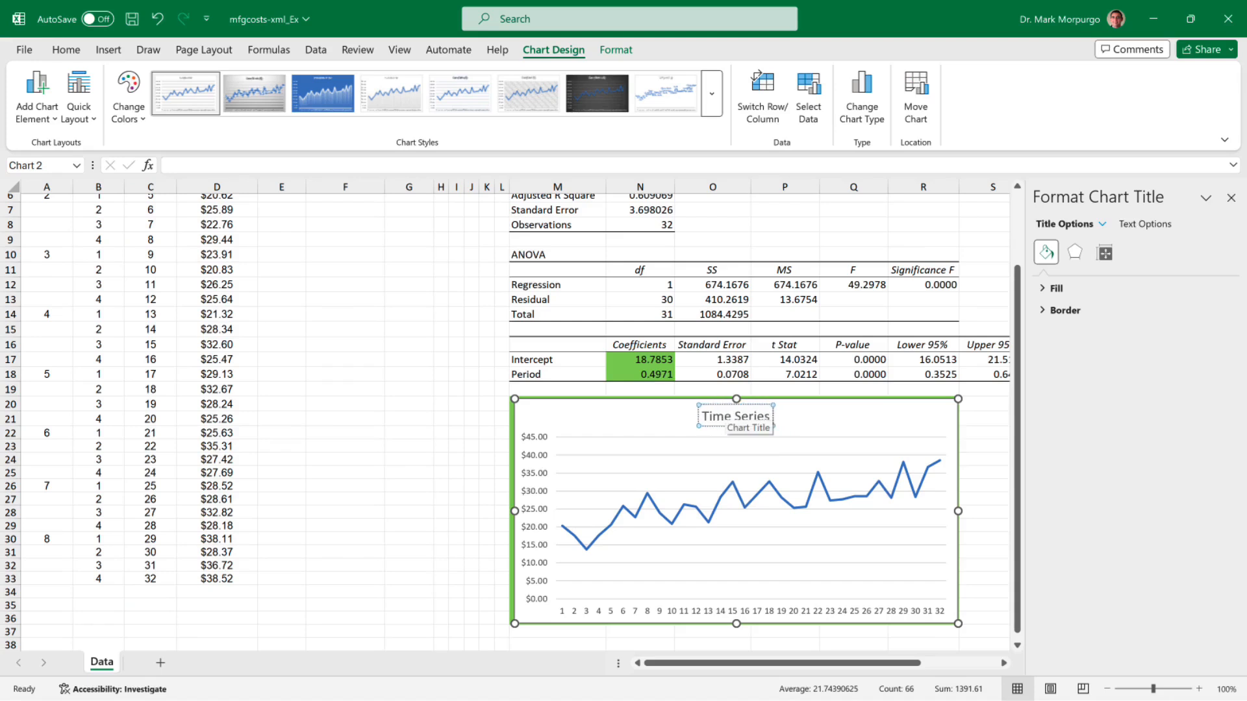
type(" Plot")
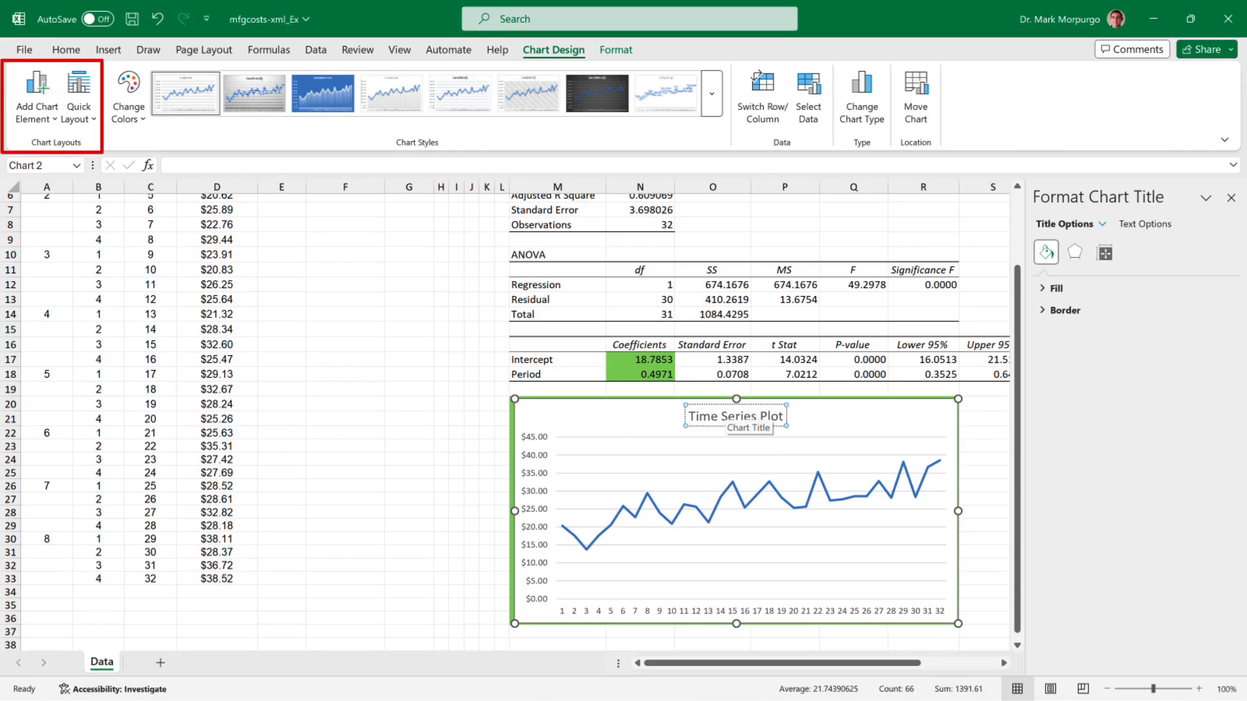
left_click(657, 412)
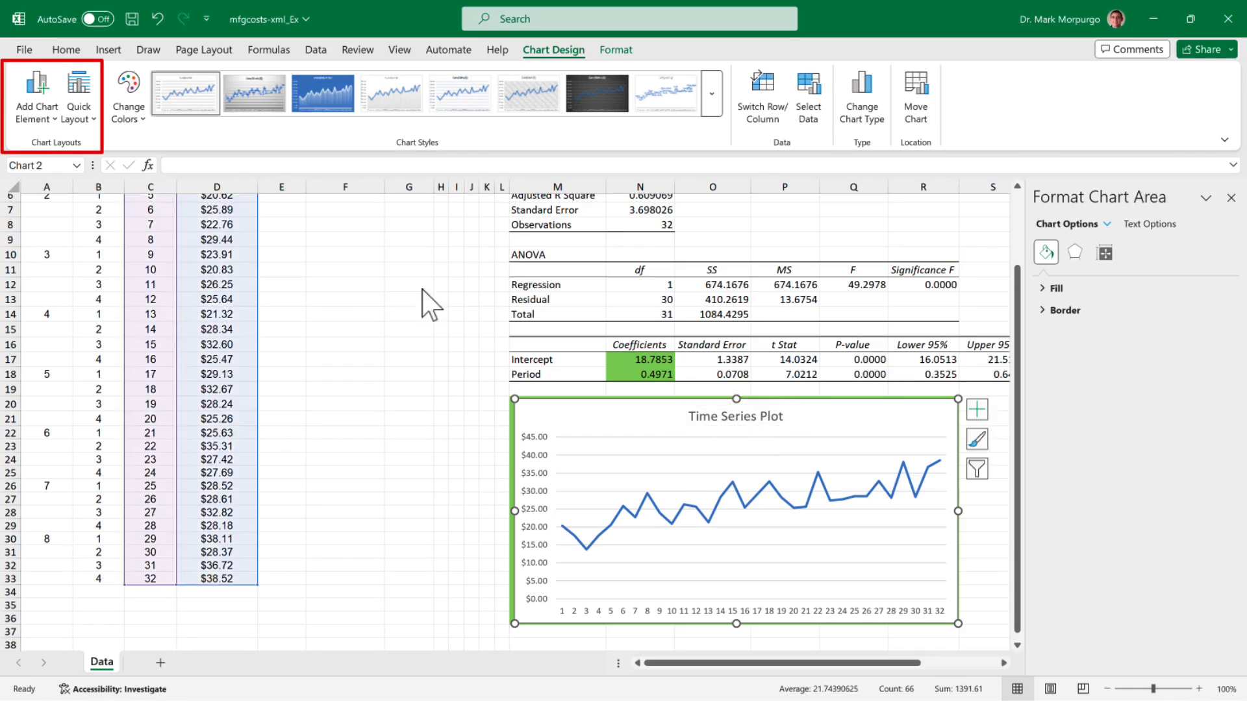
Step: Add primary horizontal and primary vertical axis titles to the Time Series Plot chart
left_click(45, 112)
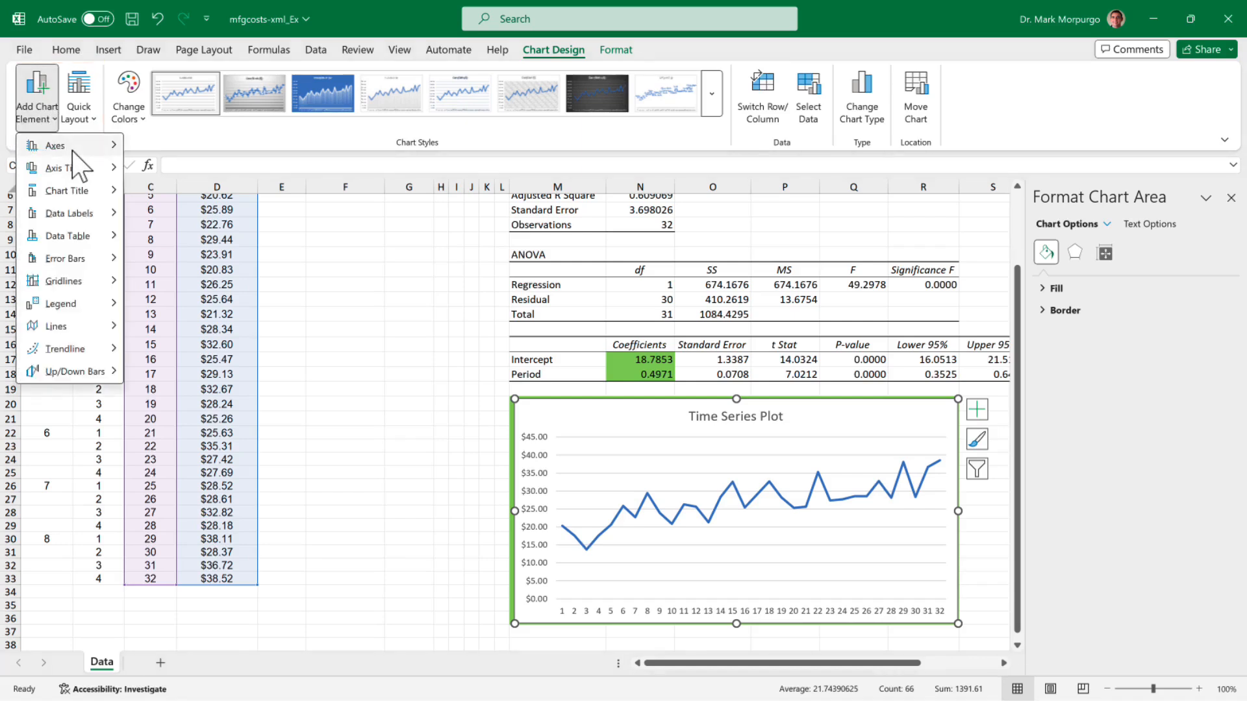
mouse_move(74, 154)
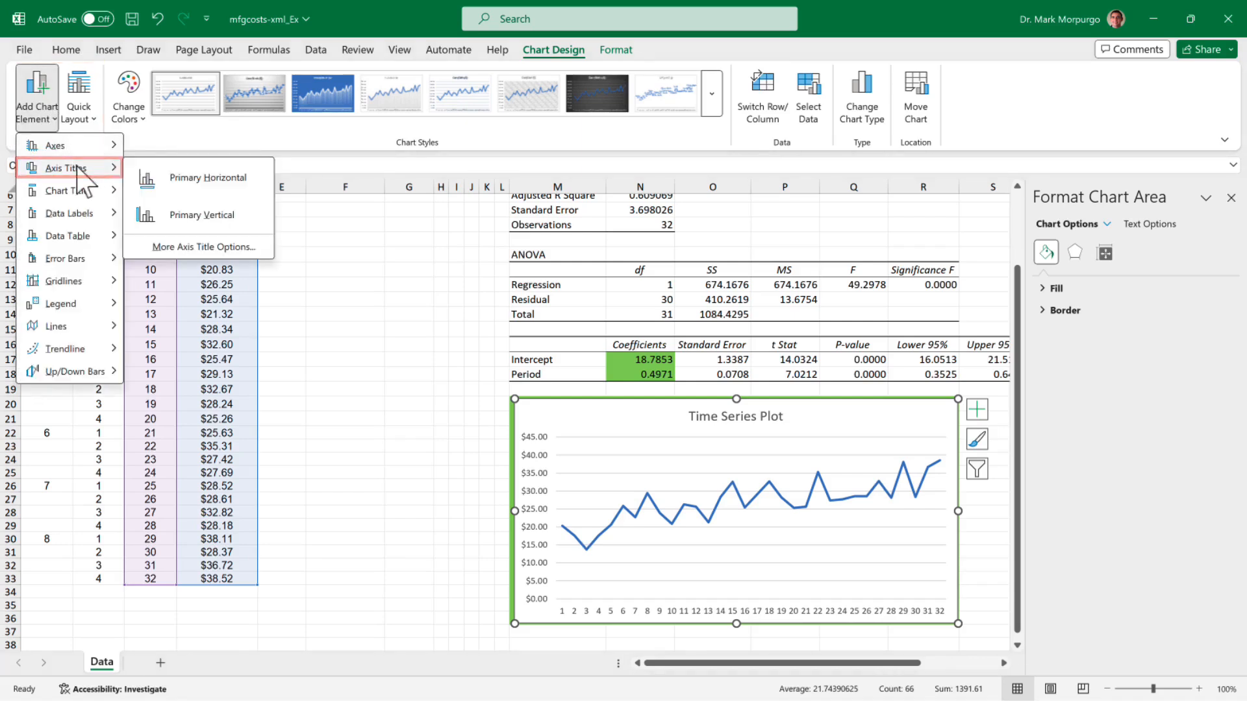
left_click(168, 187)
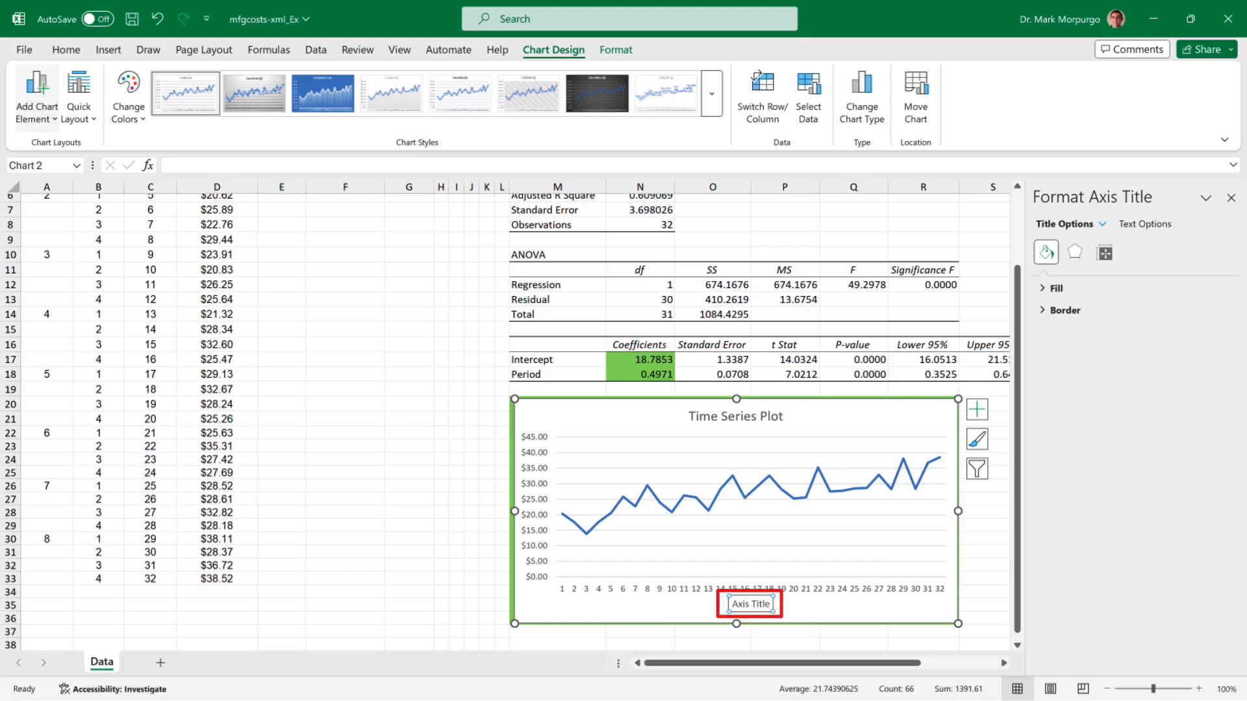
left_click(39, 110)
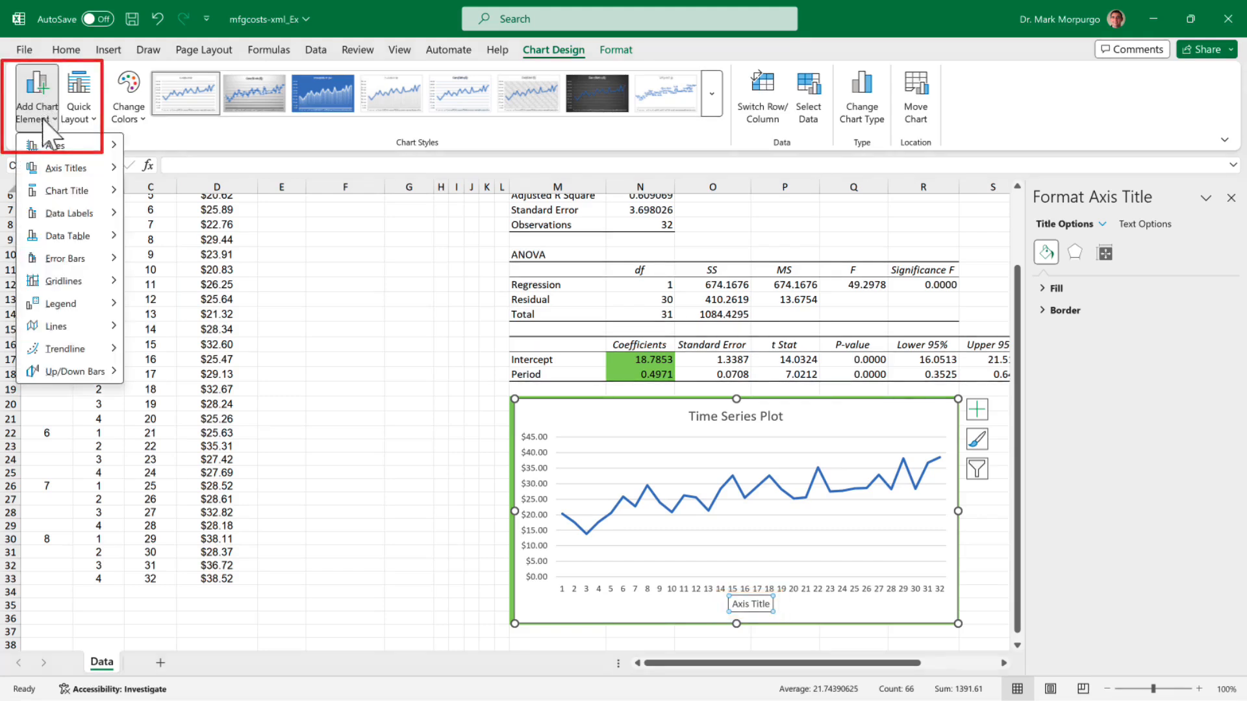
left_click(61, 170)
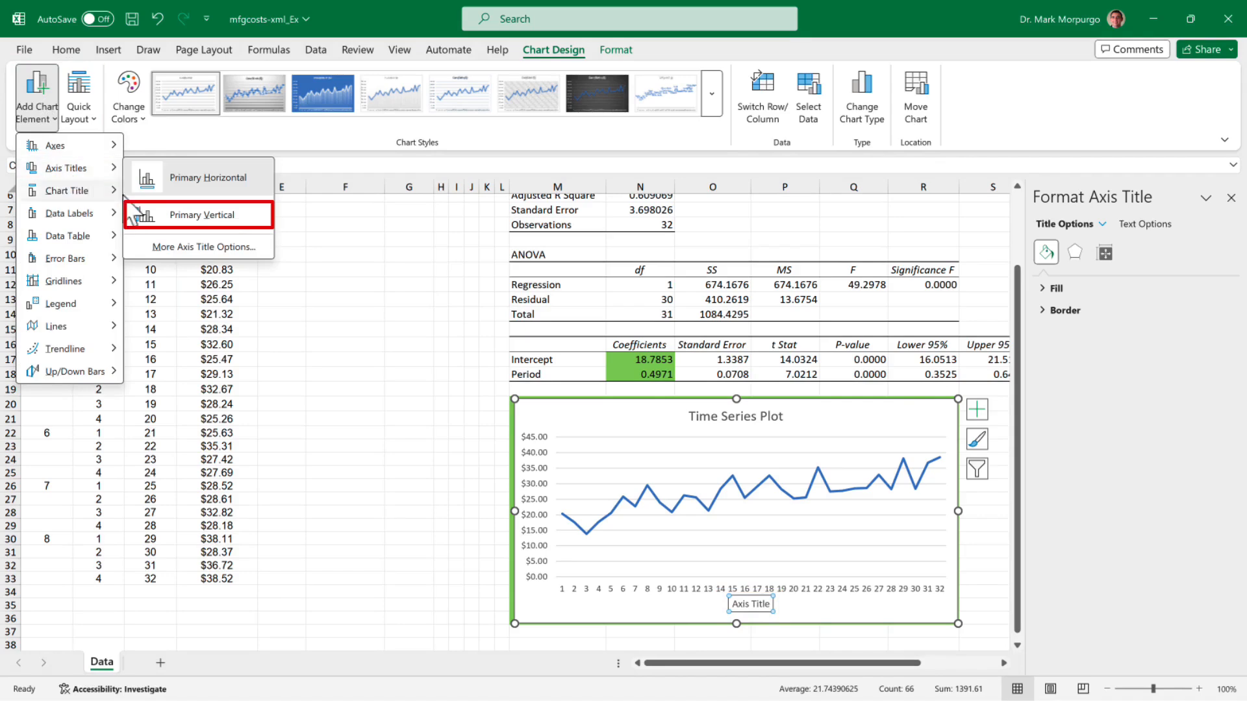
left_click(194, 216)
left_click(194, 217)
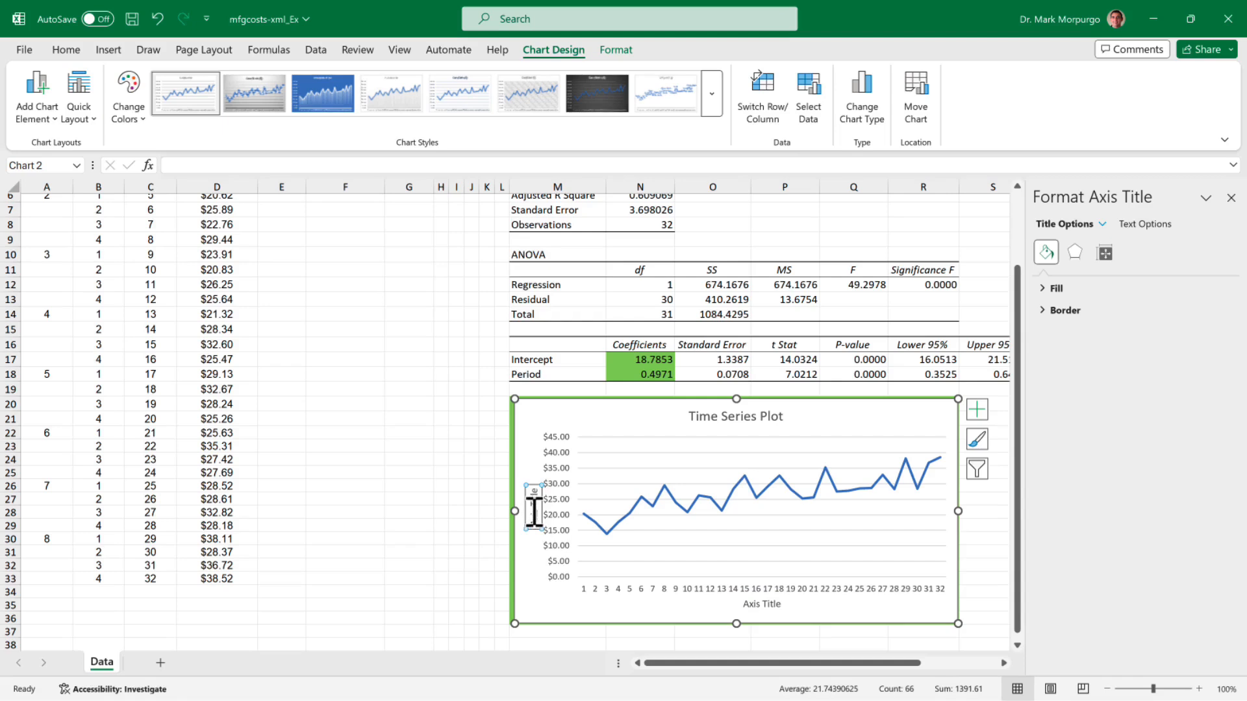
Step: Title the chart's vertical axis "Cost/Unit ($)" and its horizontal axis "Period (t)"
type("Cost/")
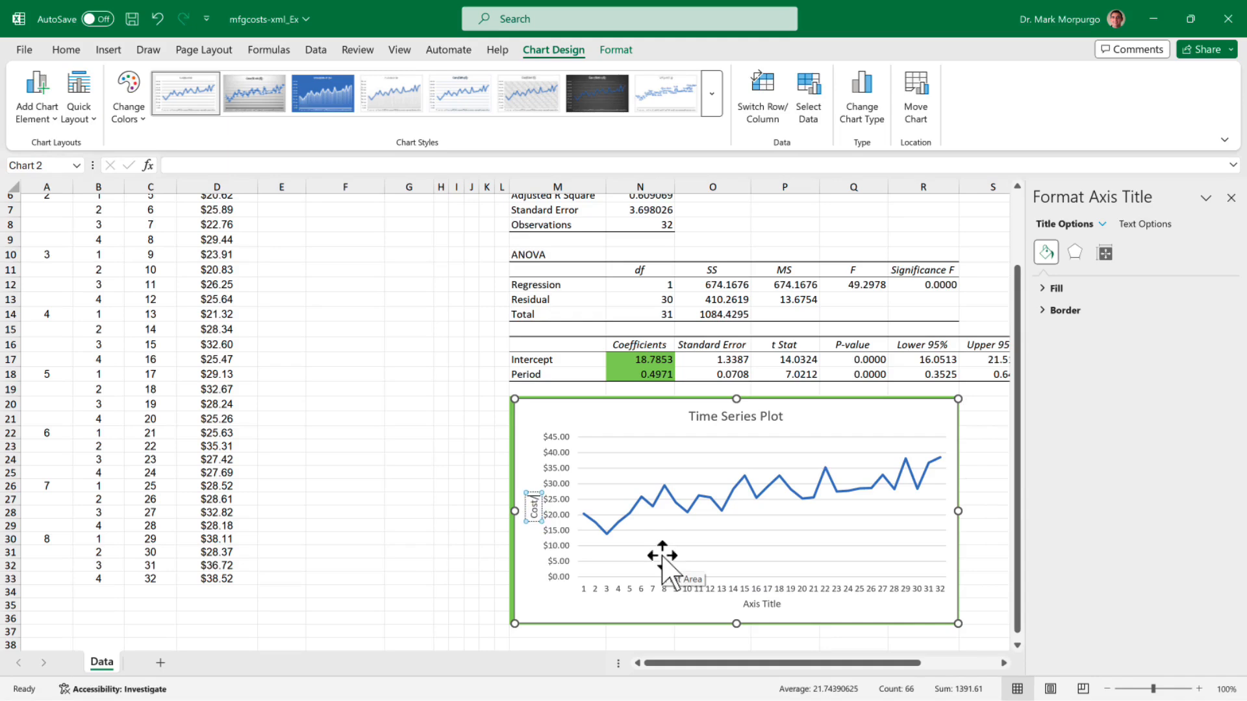
type("Unit ($)")
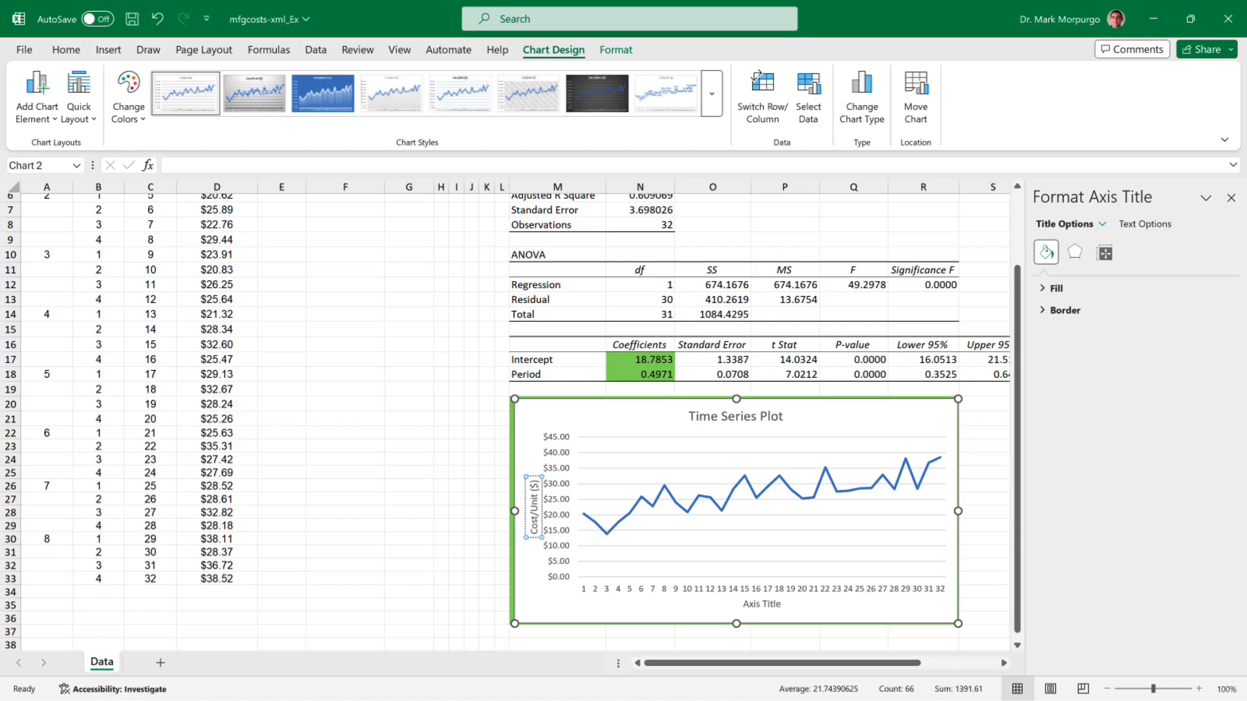
triple_click(759, 604)
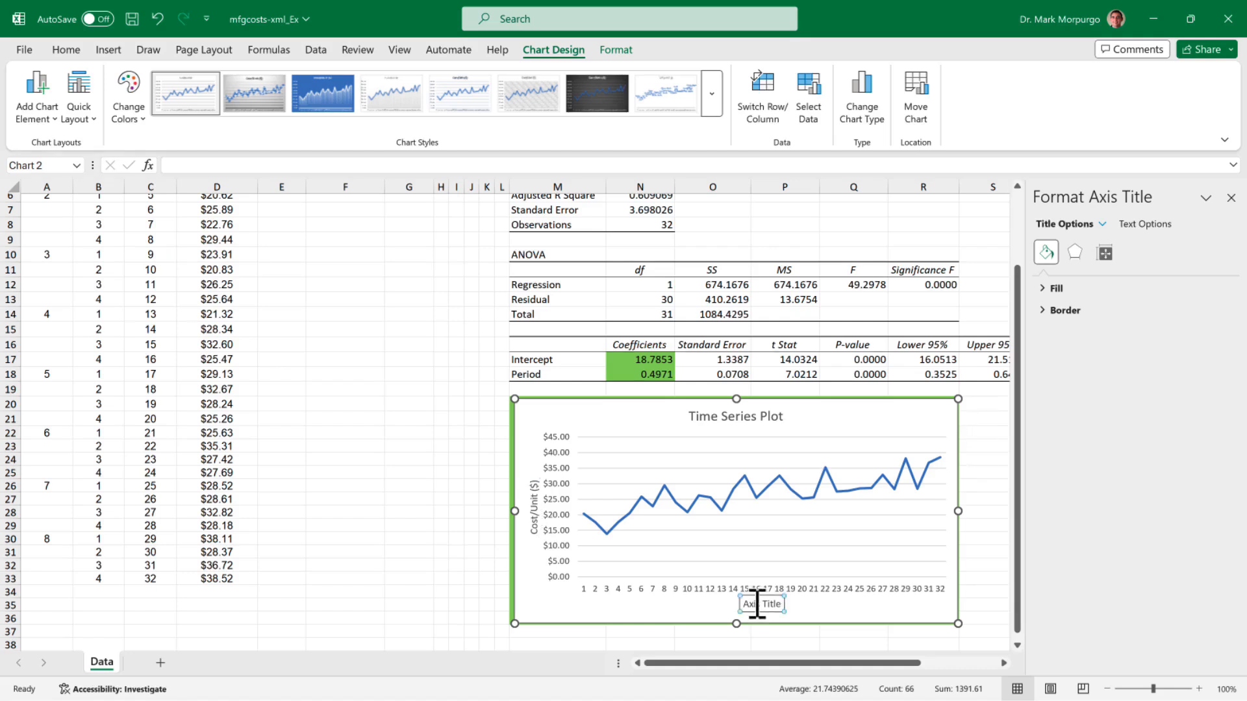
type("Period (t)")
Step: Add built-in square markers to the Cost/Unit ($) line in the Time Series Plot
left_click(687, 511)
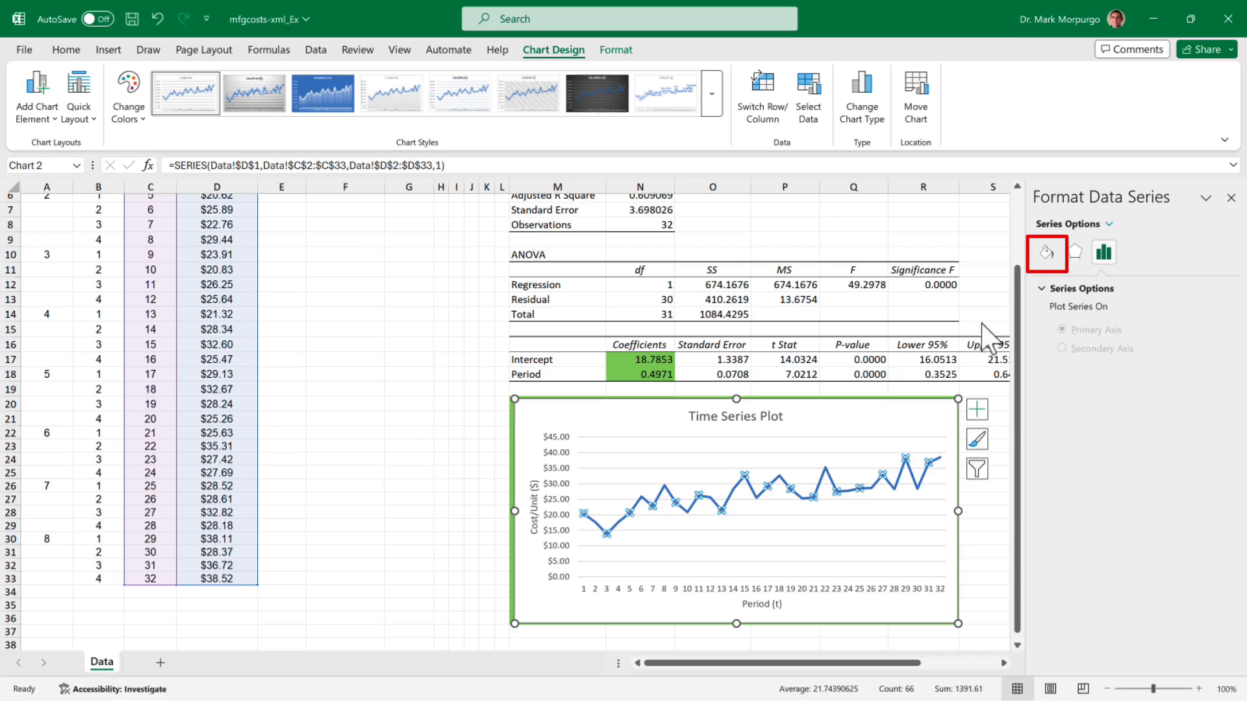
left_click(1046, 253)
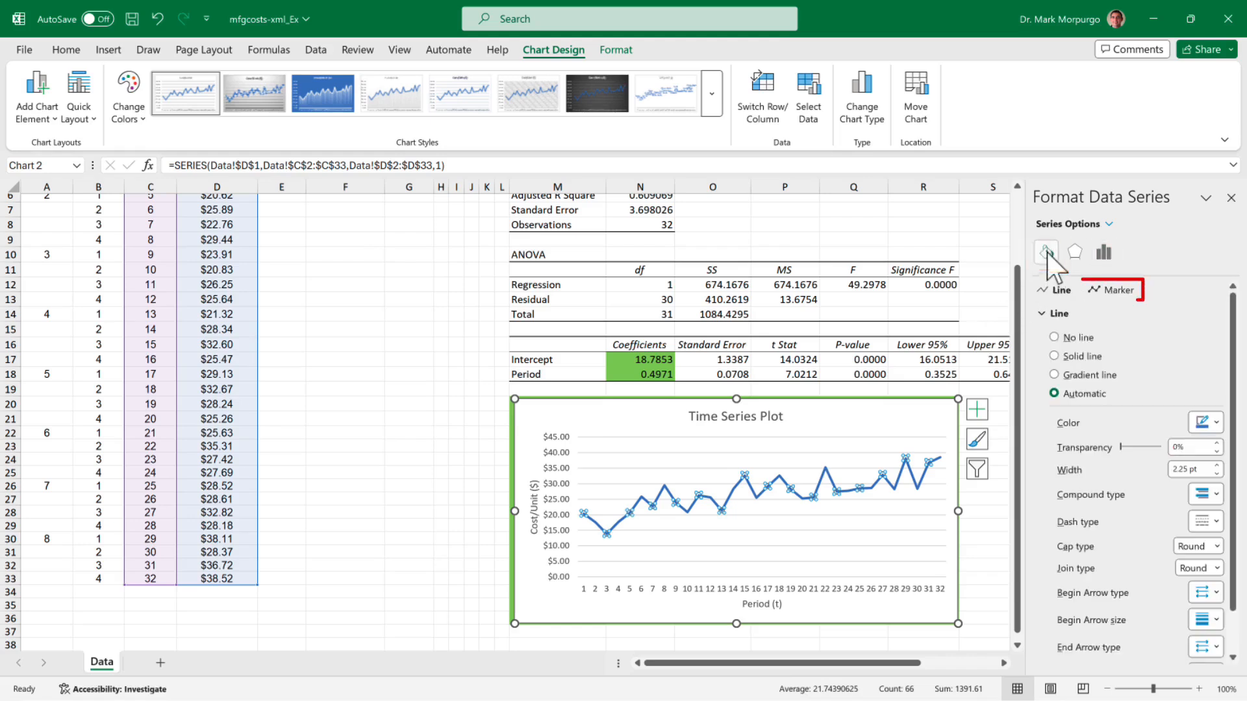
left_click(1110, 291)
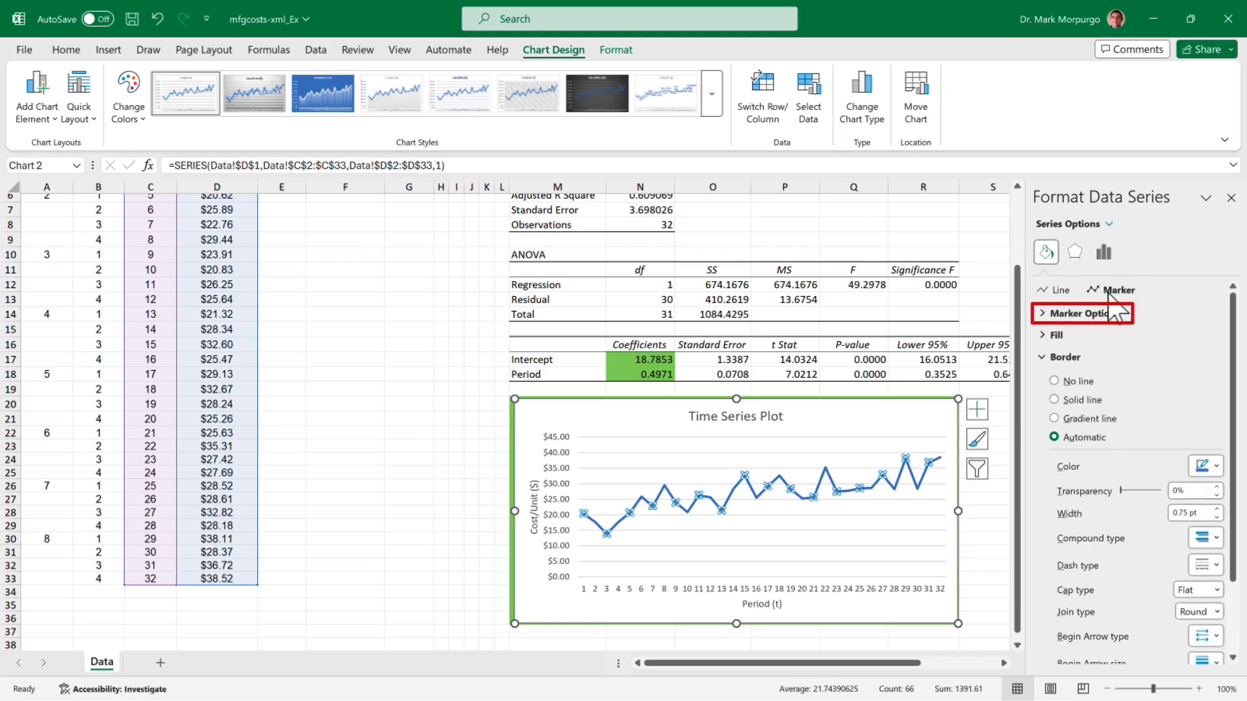
left_click(1043, 315)
left_click(1054, 374)
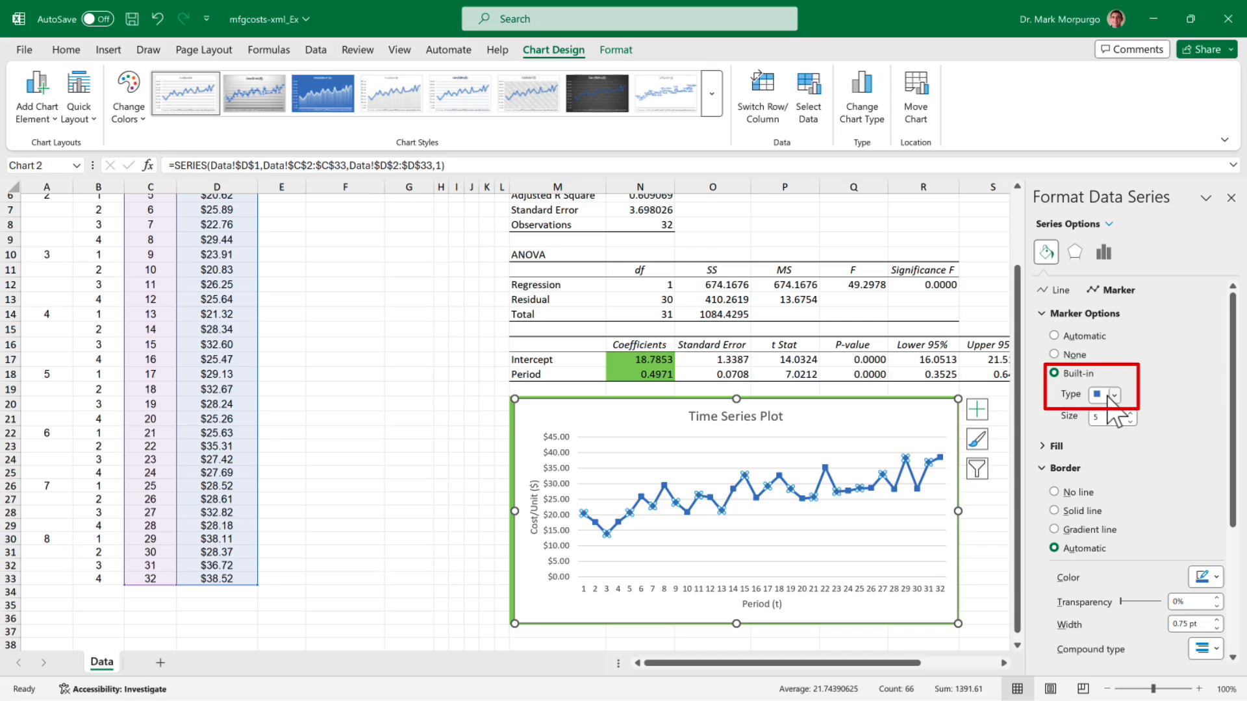
left_click(441, 539)
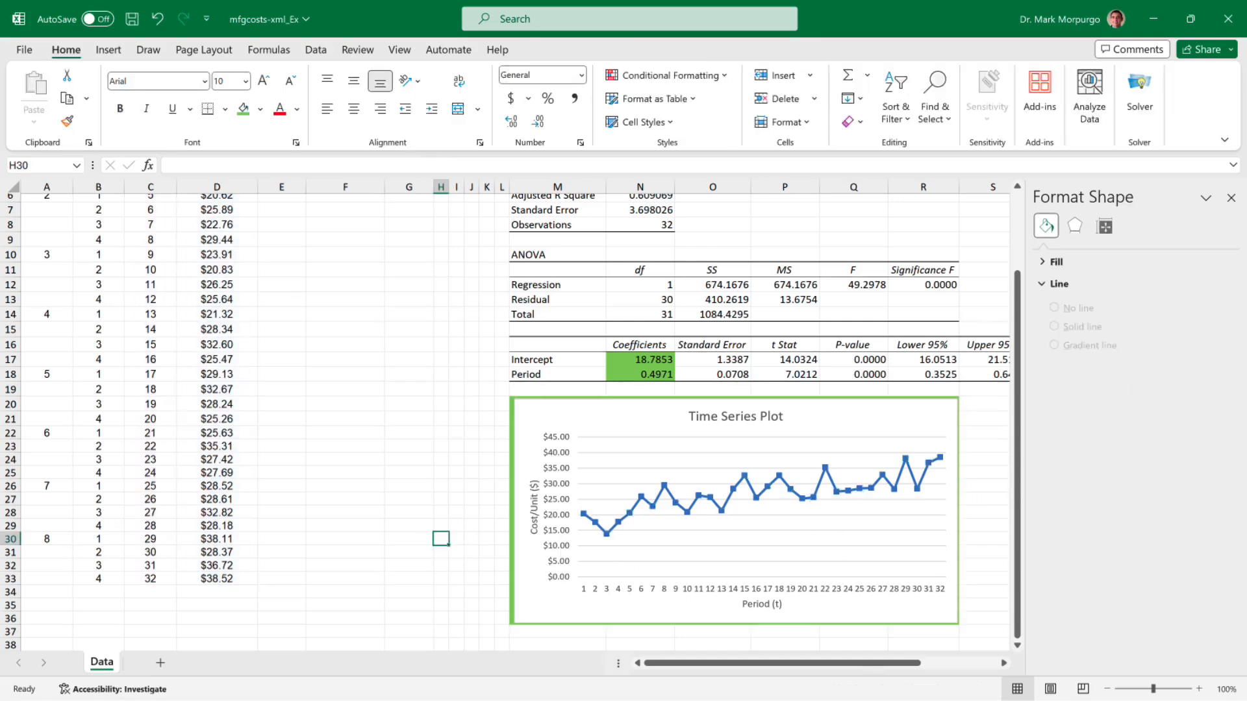
Step: Shade the Forecast, Forecast Error and Forecast Error^2 cells E2:G33 light blue and close the formatting pane
scroll(506, 422, "up", 2)
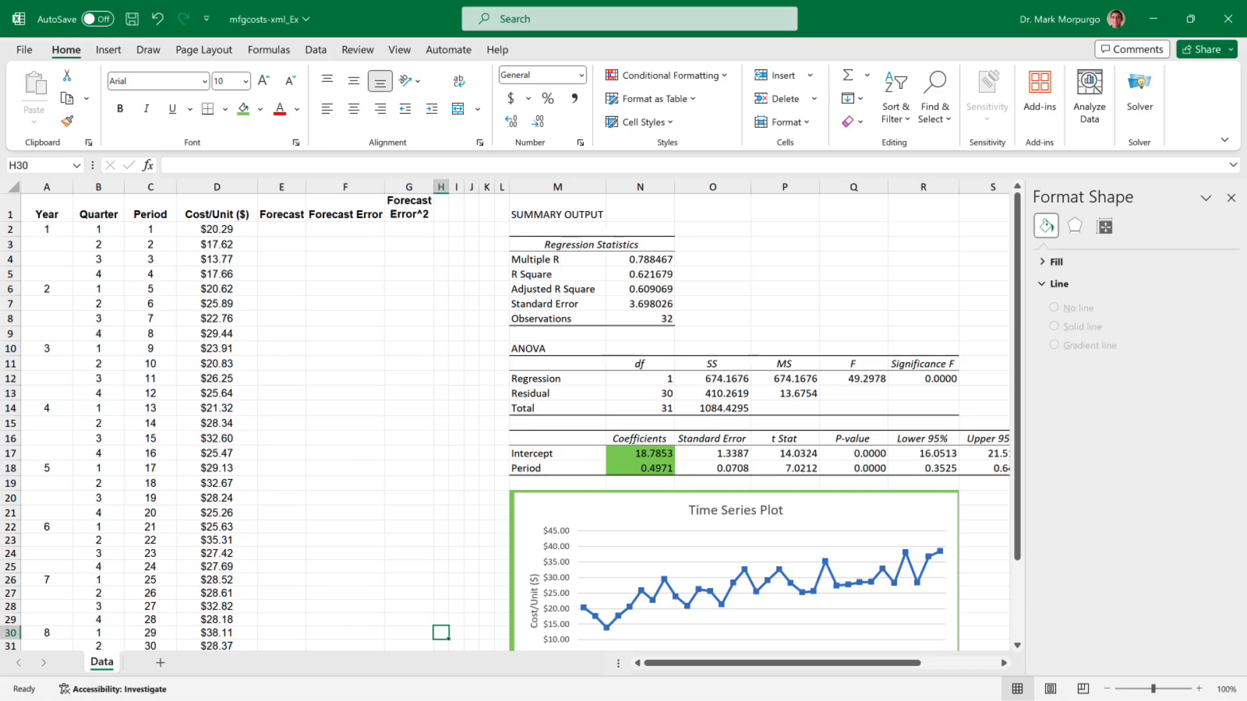
left_click(281, 229)
scroll(515, 422, "down", 1)
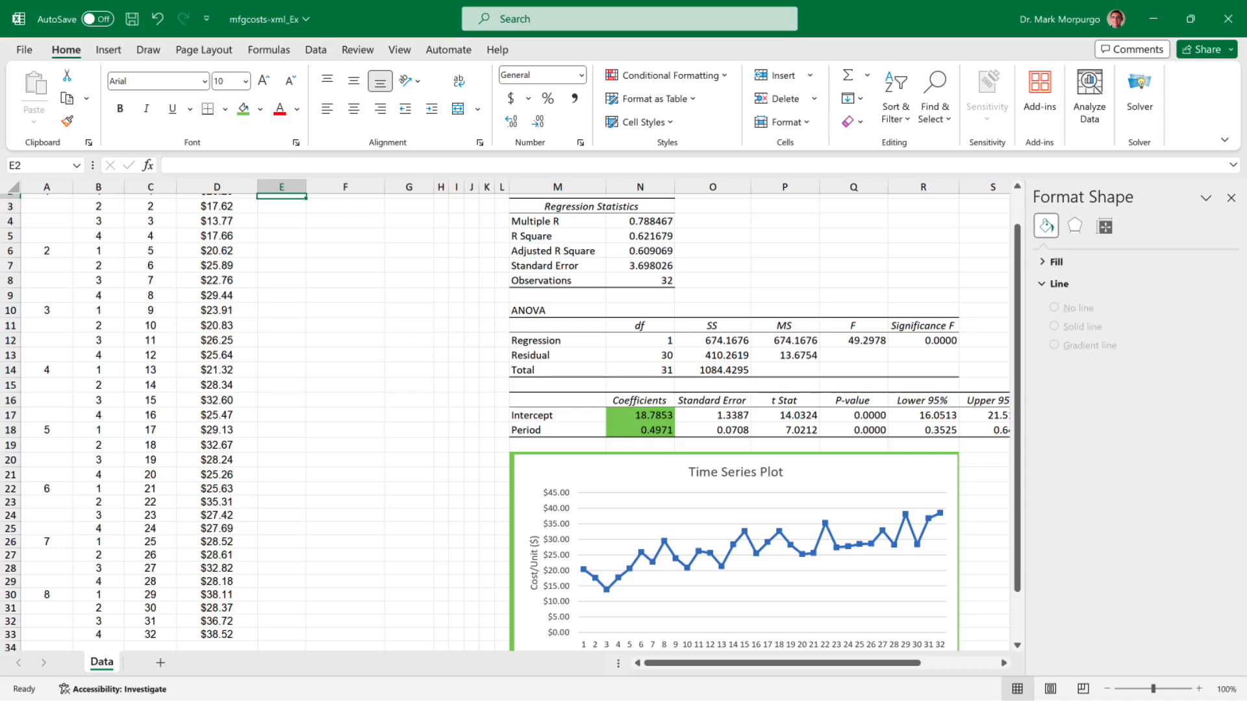
left_click_drag(281, 196, 409, 645)
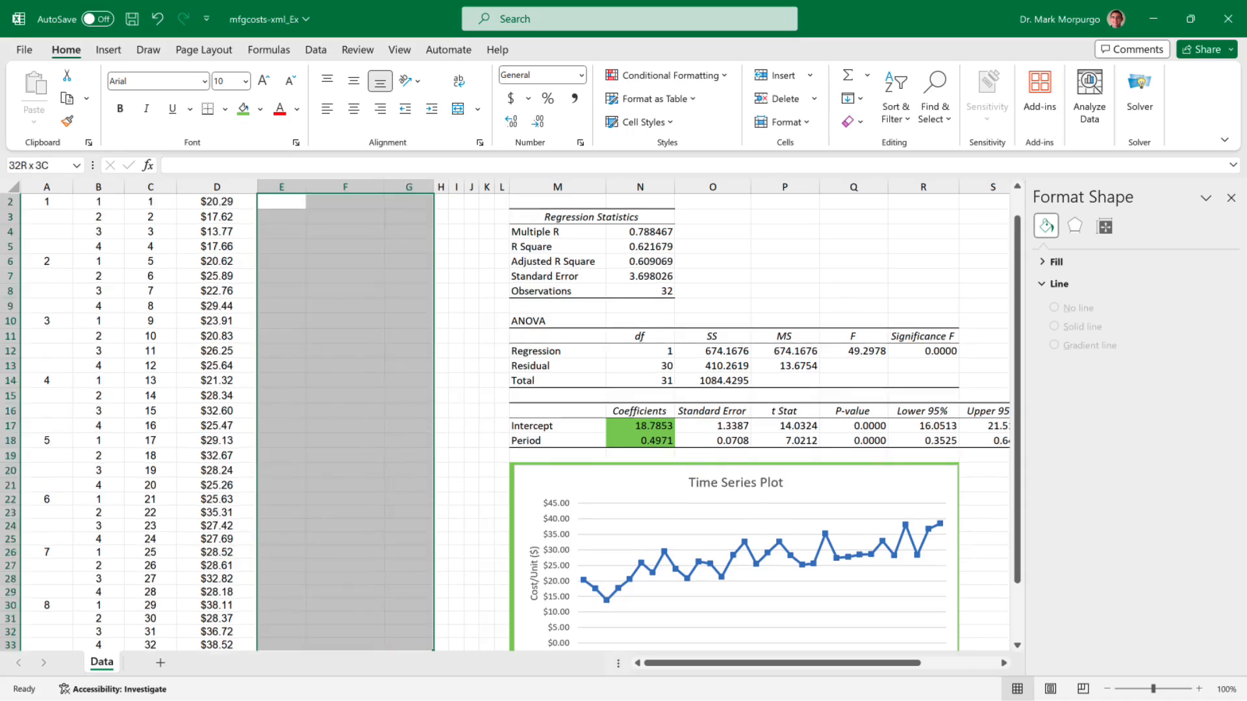
left_click(261, 109)
left_click(294, 183)
scroll(346, 389, "up", 1)
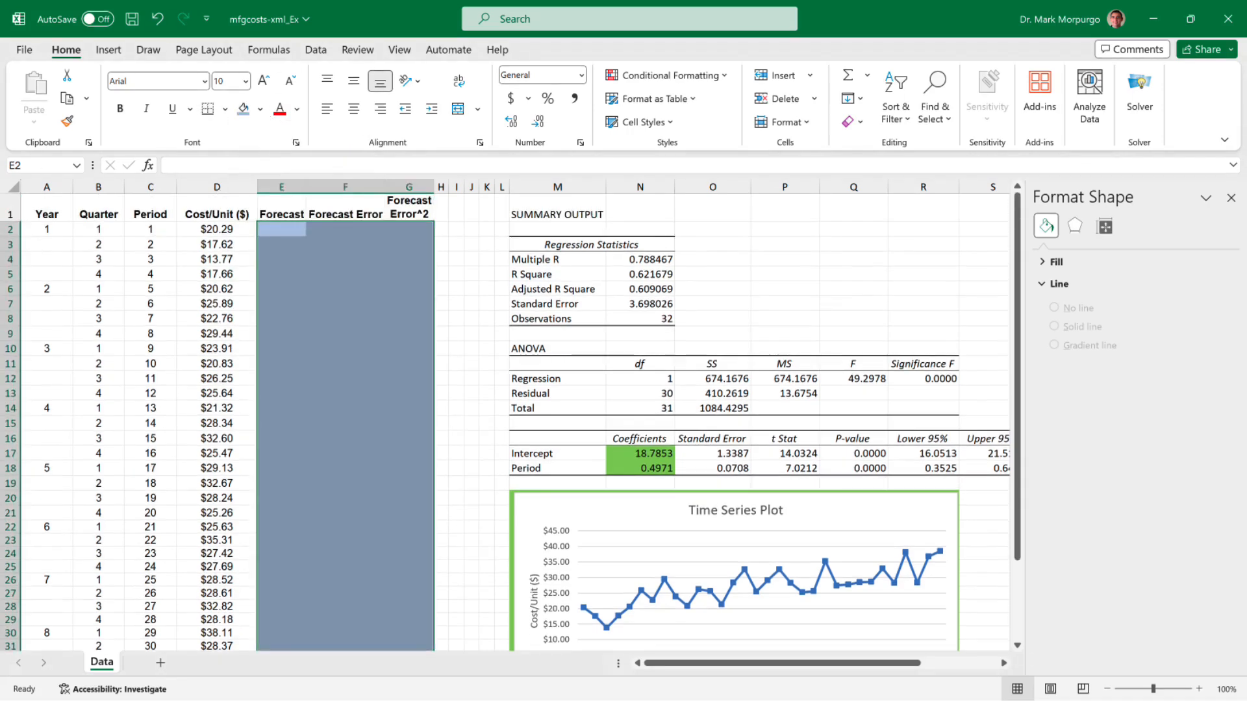
left_click(1230, 198)
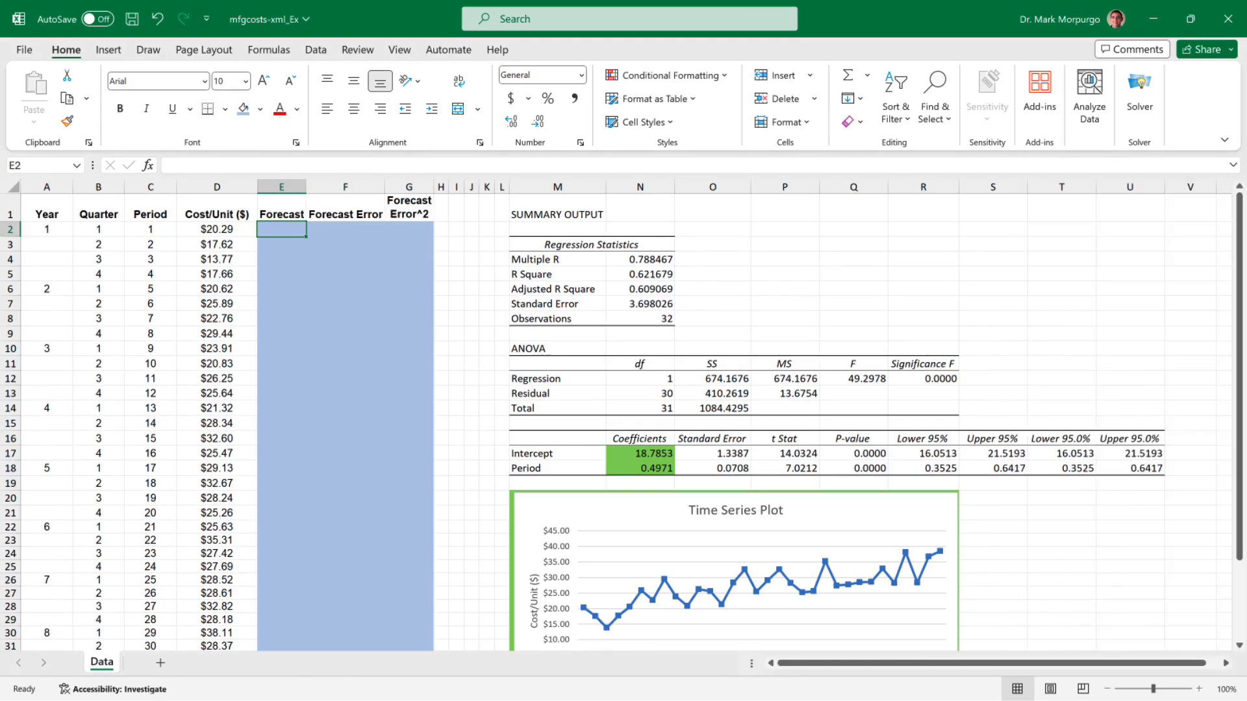
Step: Enter the trend forecast formula =$N$17+C2*$N$18 in cell E2 for the first period
left_click(1198, 689)
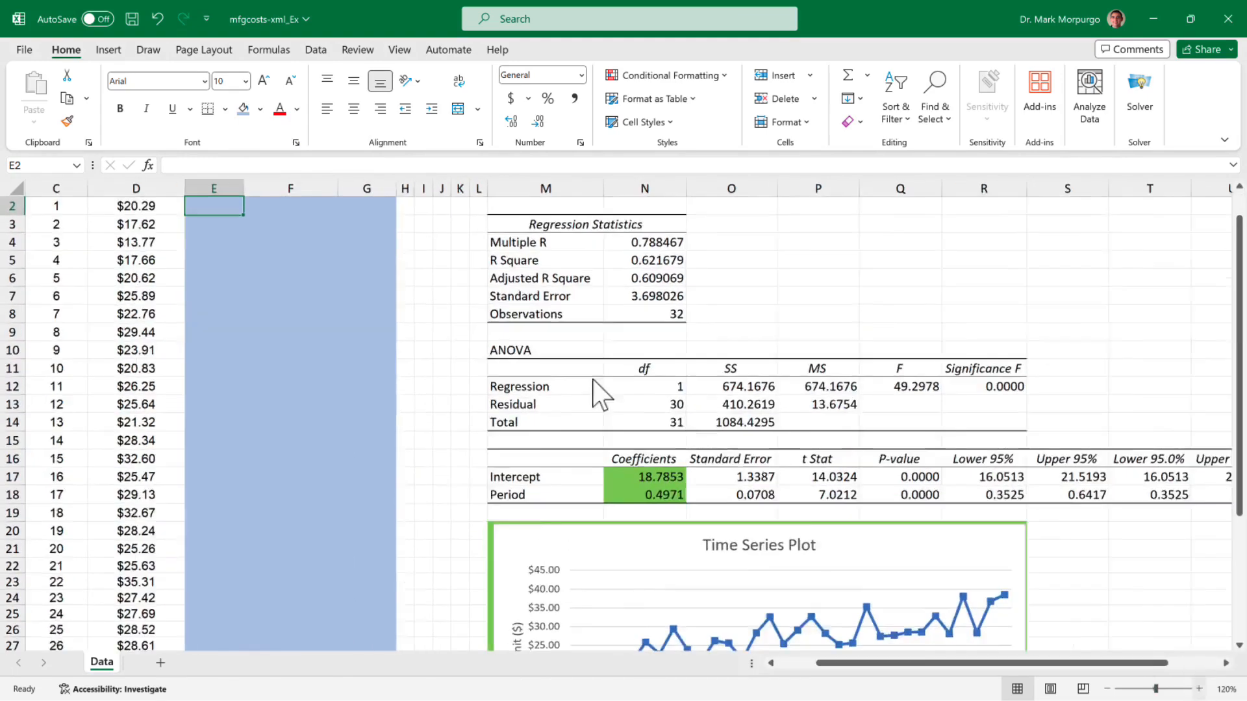
left_click(1198, 688)
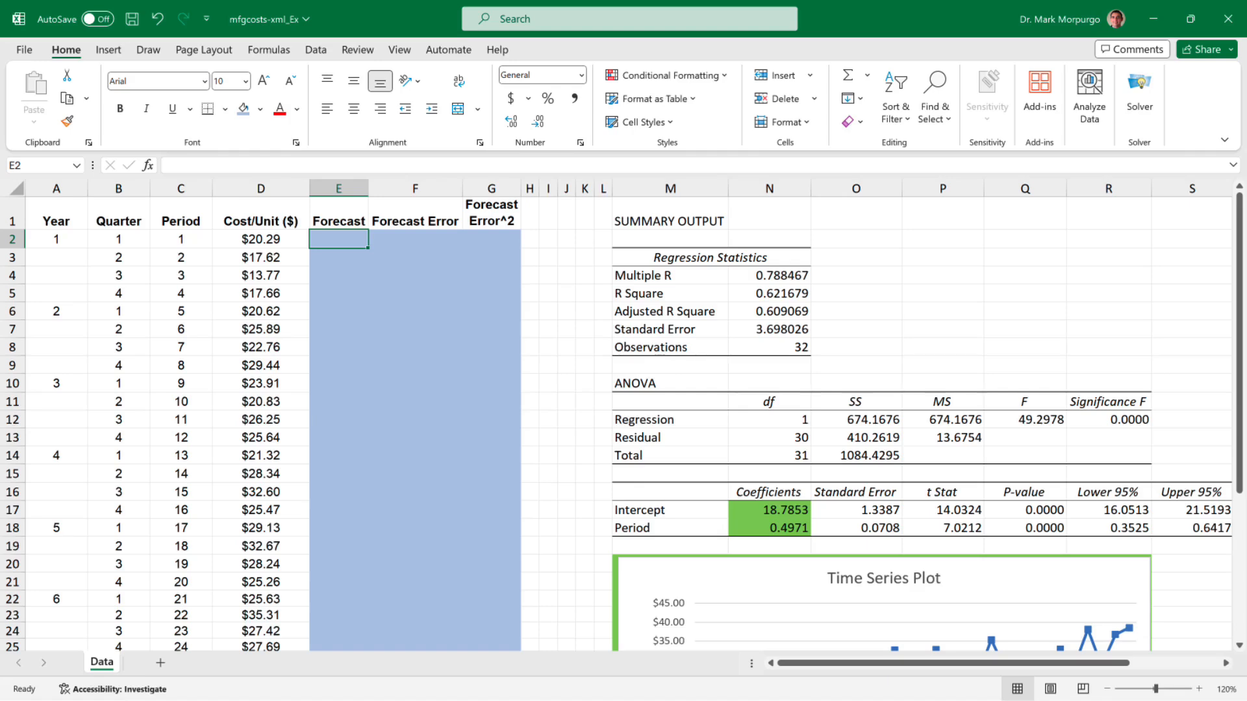
type("=")
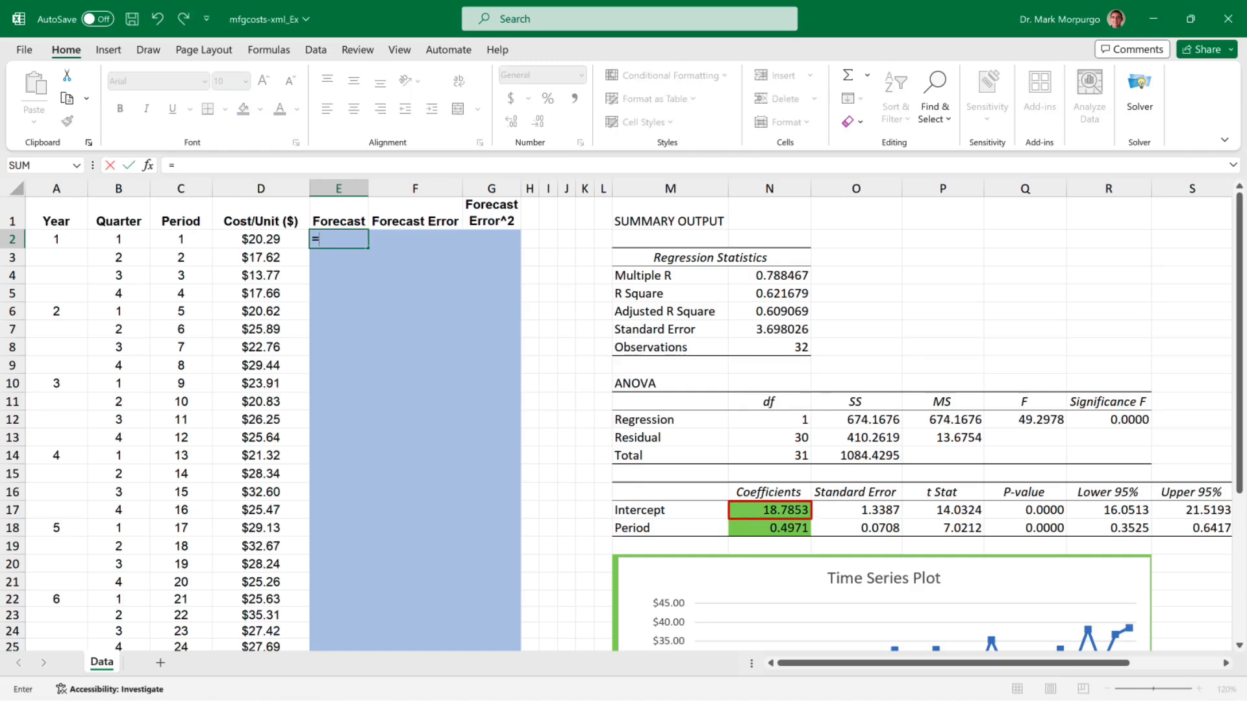
left_click(769, 510)
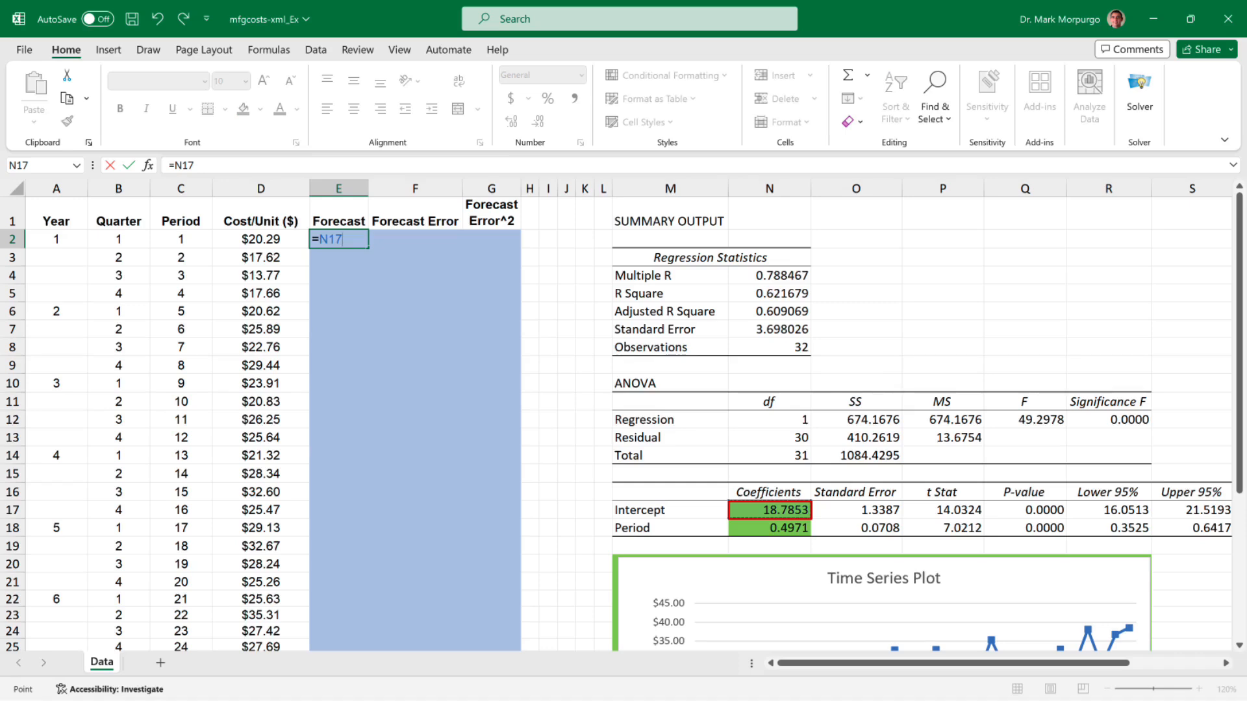
key("F4")
type("+")
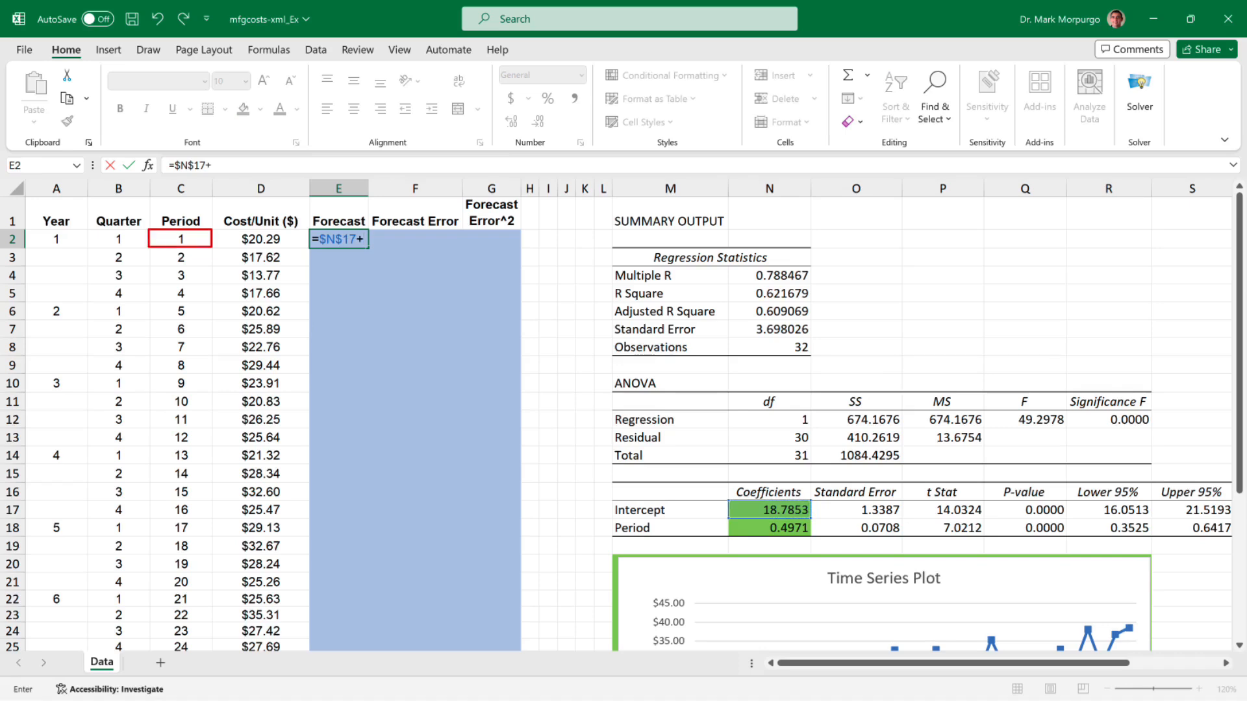
type("C2*")
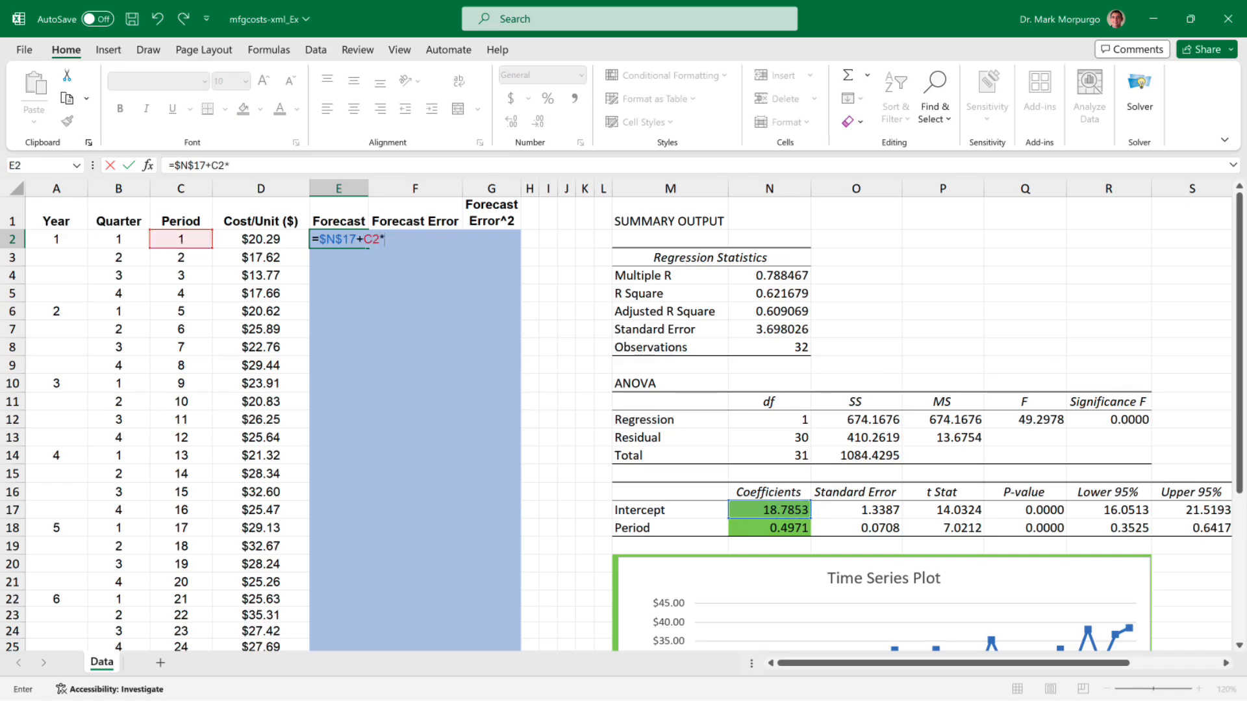
left_click(769, 528)
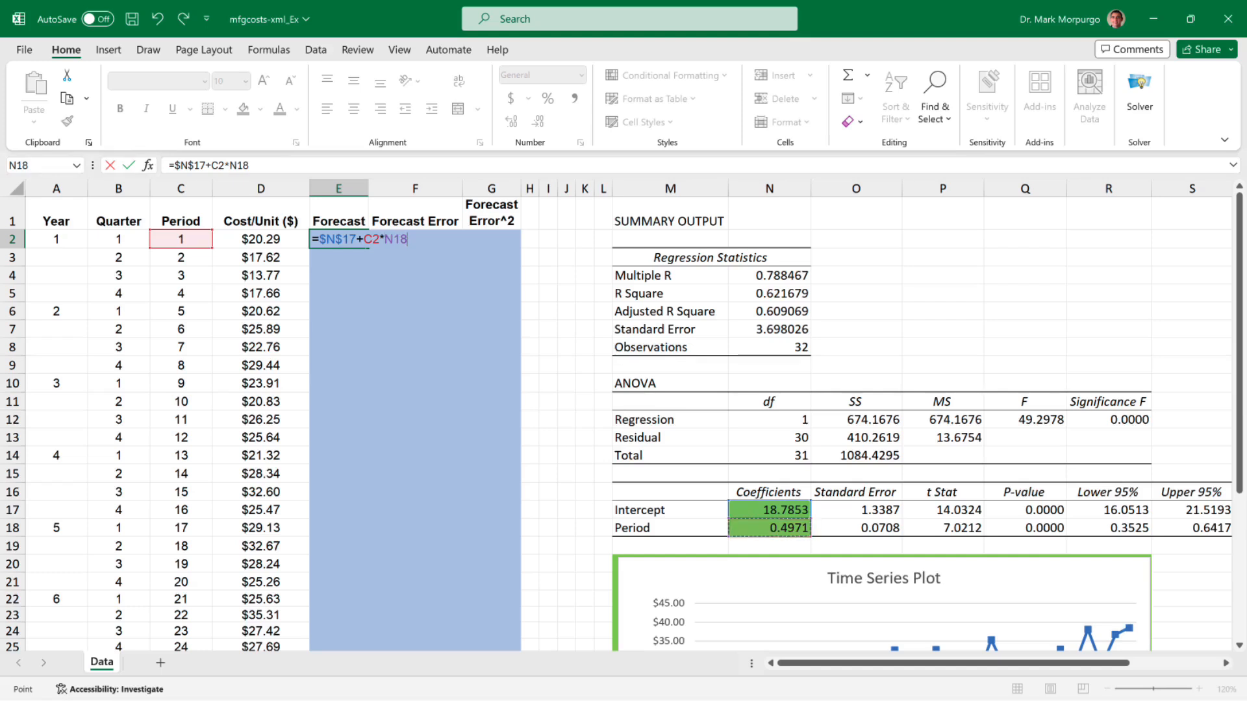
key("F4")
key("Return")
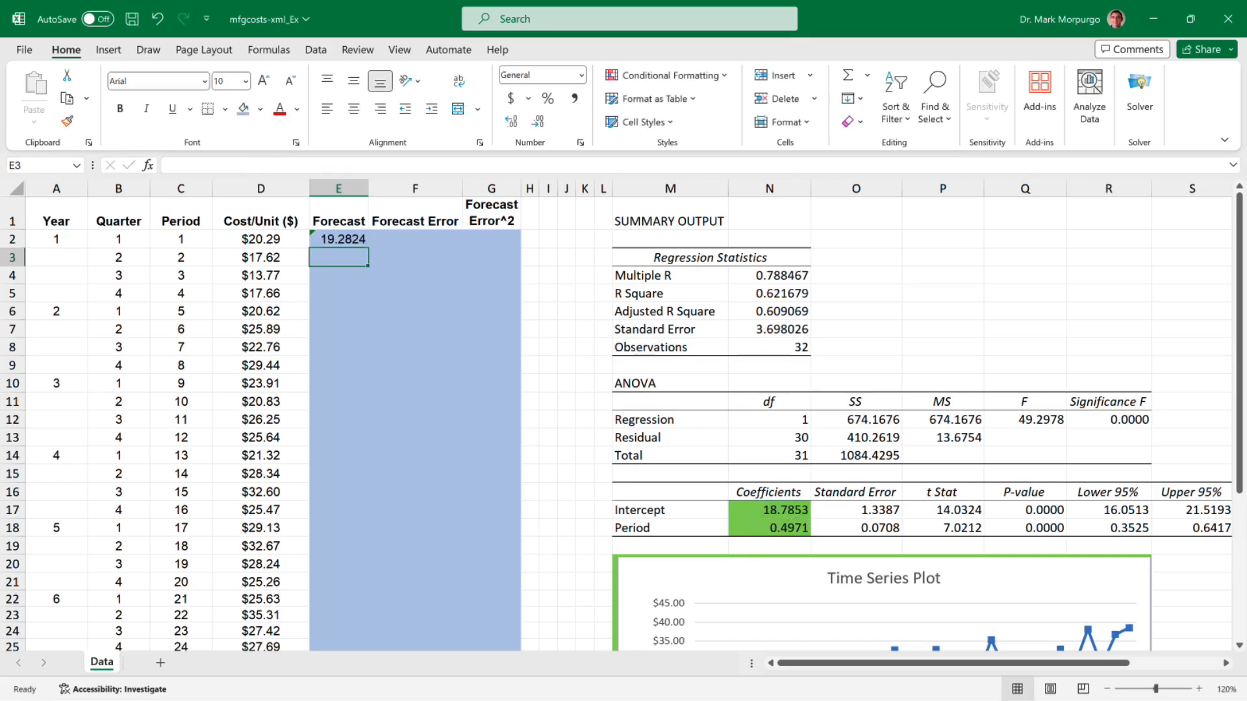
Step: Format the forecast in E2 to three decimal places and fill its formula down to E33
left_click(339, 239)
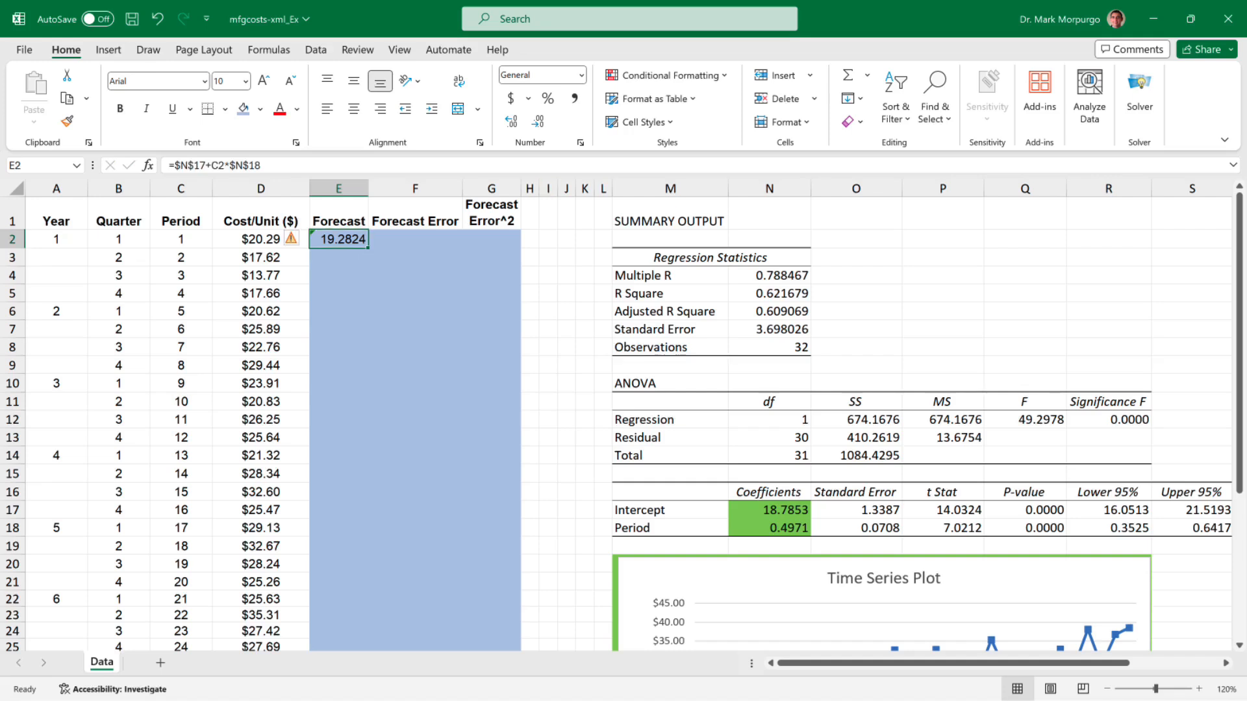
left_click(537, 122)
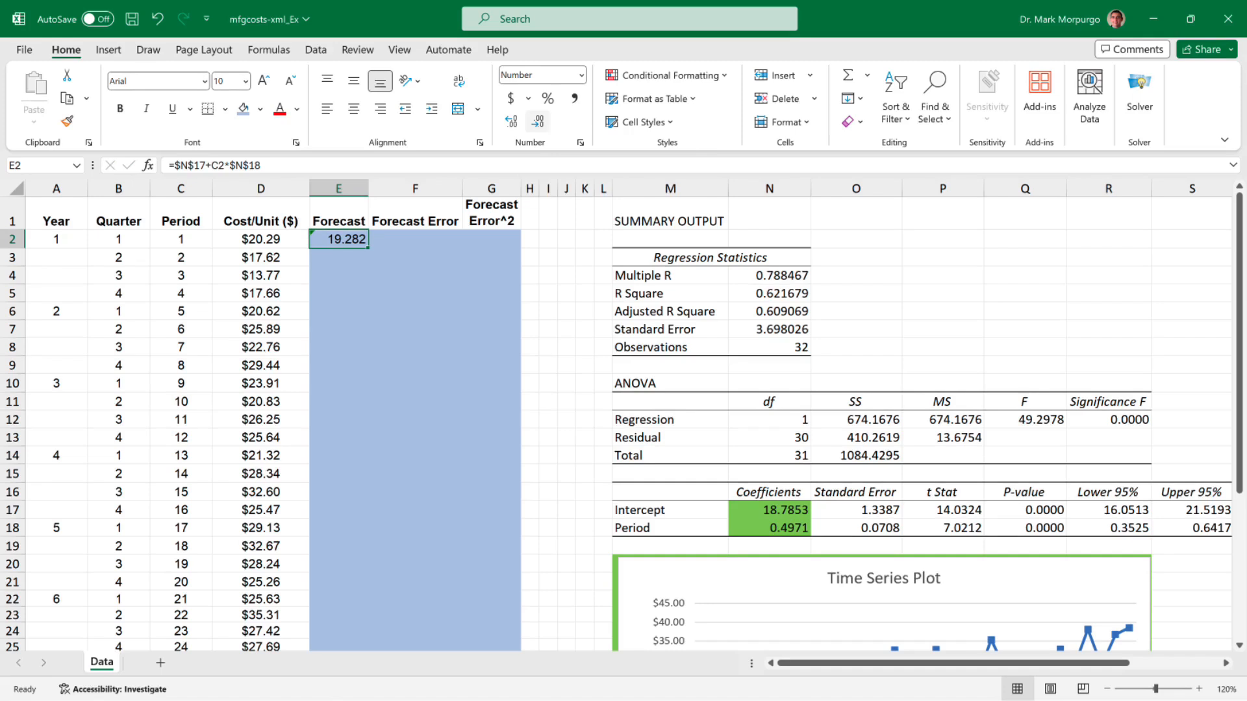
left_click_drag(343, 256, 350, 620)
mouse_move(390, 501)
left_mouse_down()
mouse_move(388, 518)
mouse_move(295, 520)
left_mouse_up()
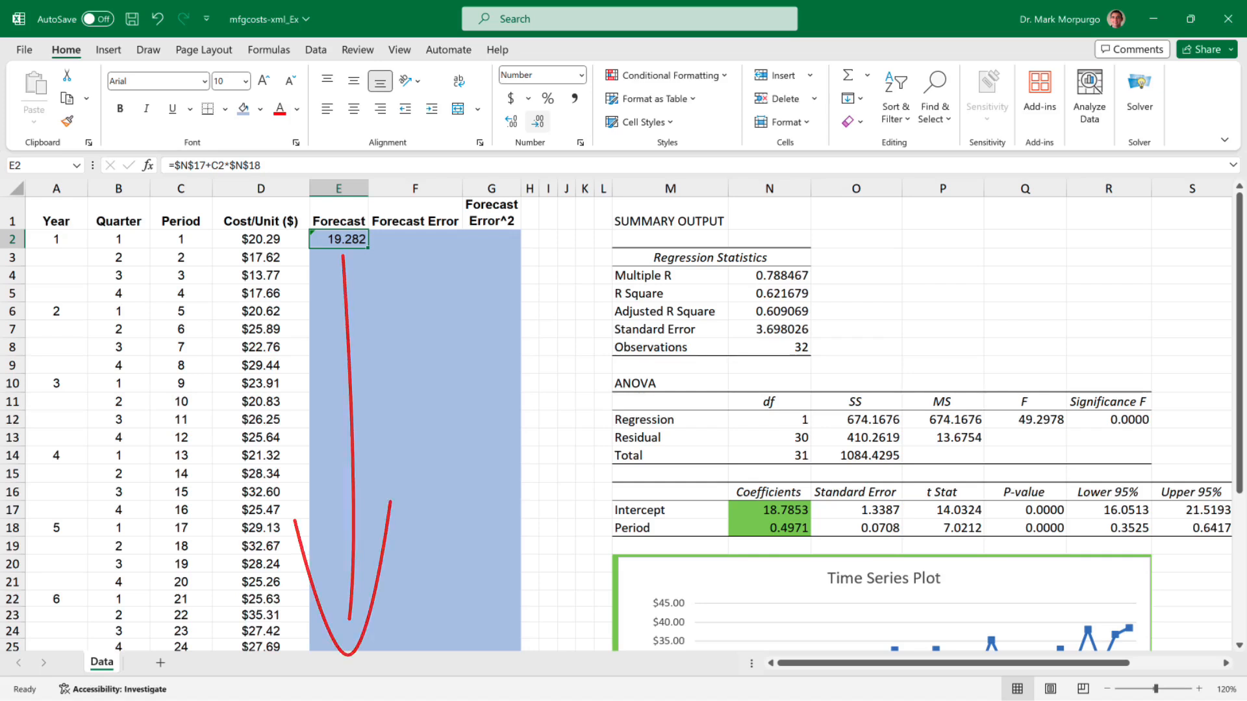
double_click(368, 248)
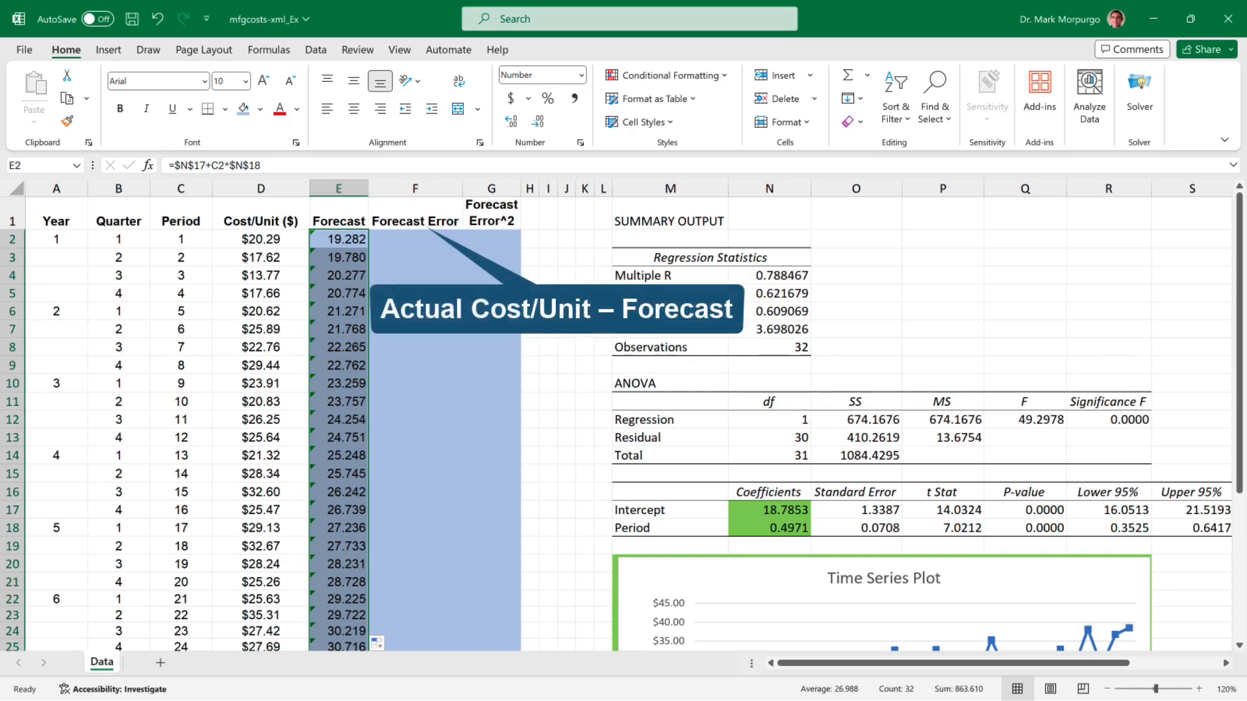
Step: Enter the forecast error formula =D2-E2 in cell F2
key("Tab")
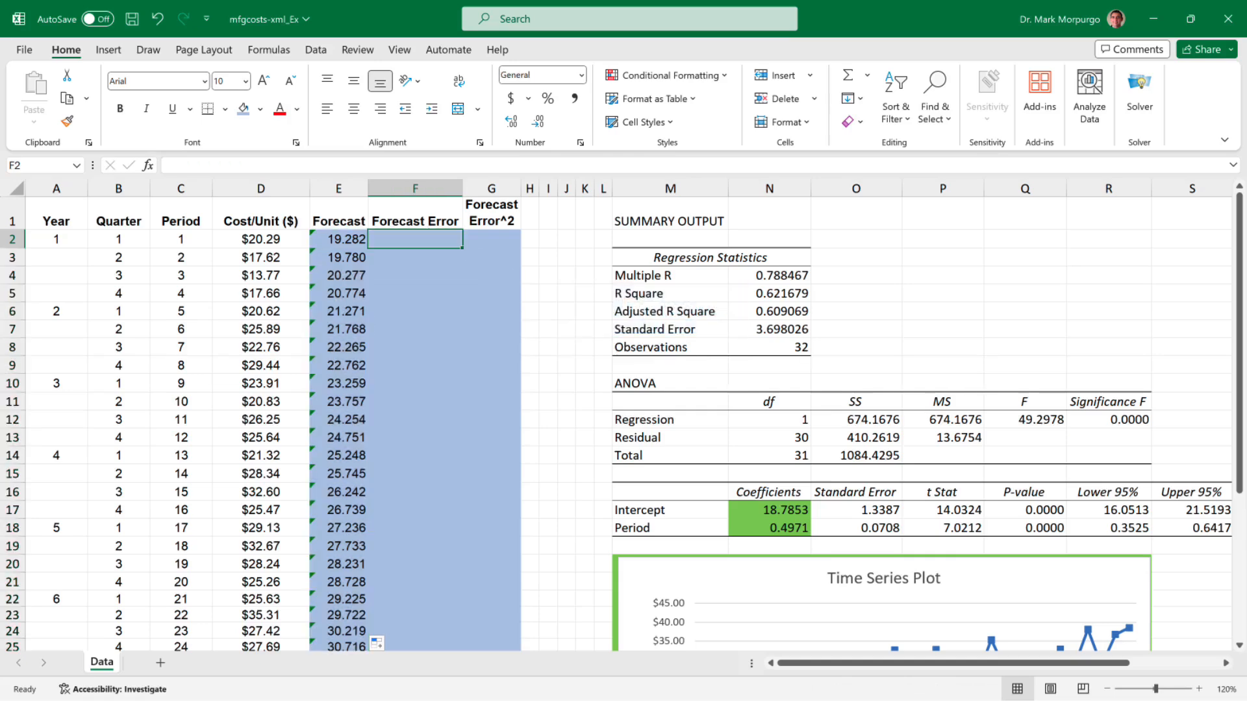
type("=")
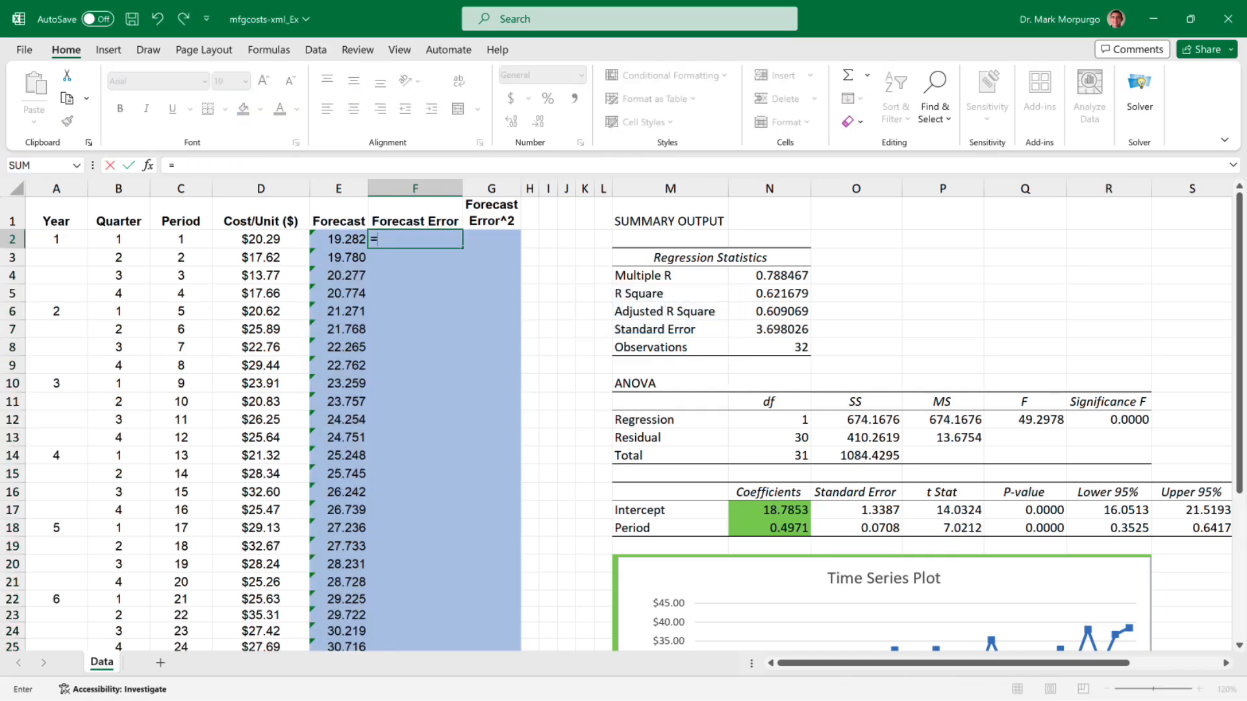
key("Left")
key("Left")
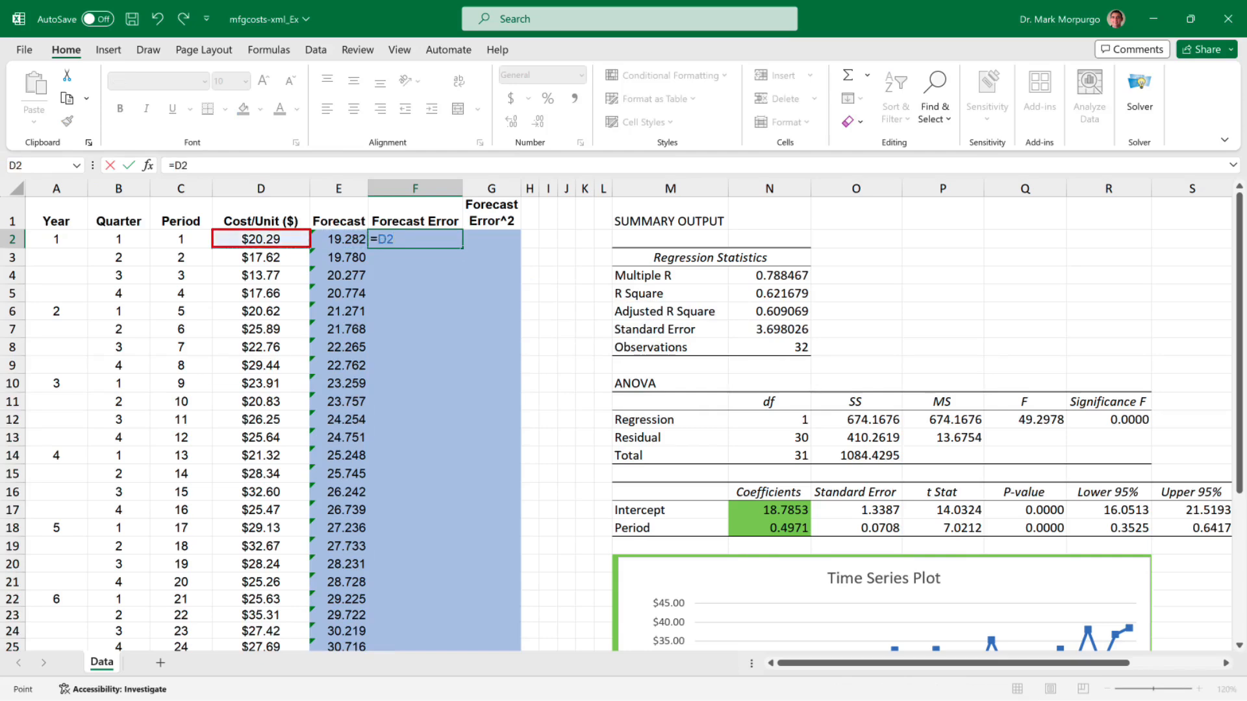
type("-")
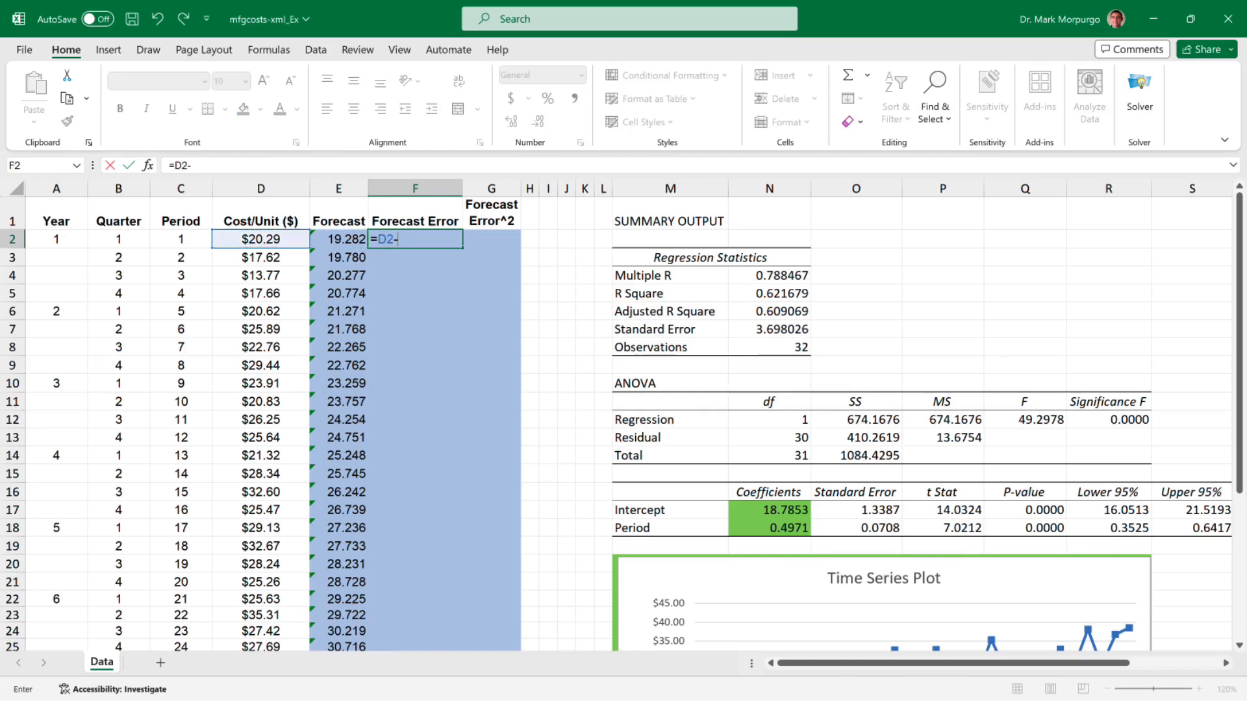
key("Left")
key("Return")
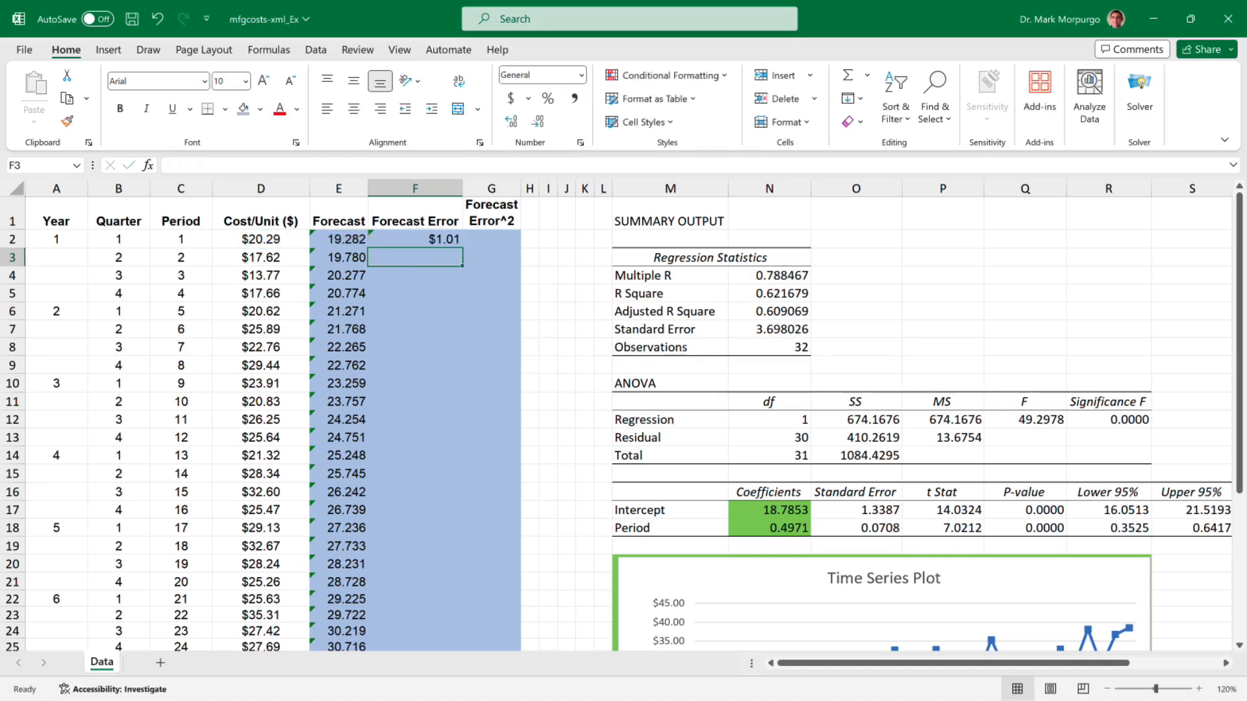
Step: Change the forecast error in F2 to the Number format and fill its formula down to F33
key("Up")
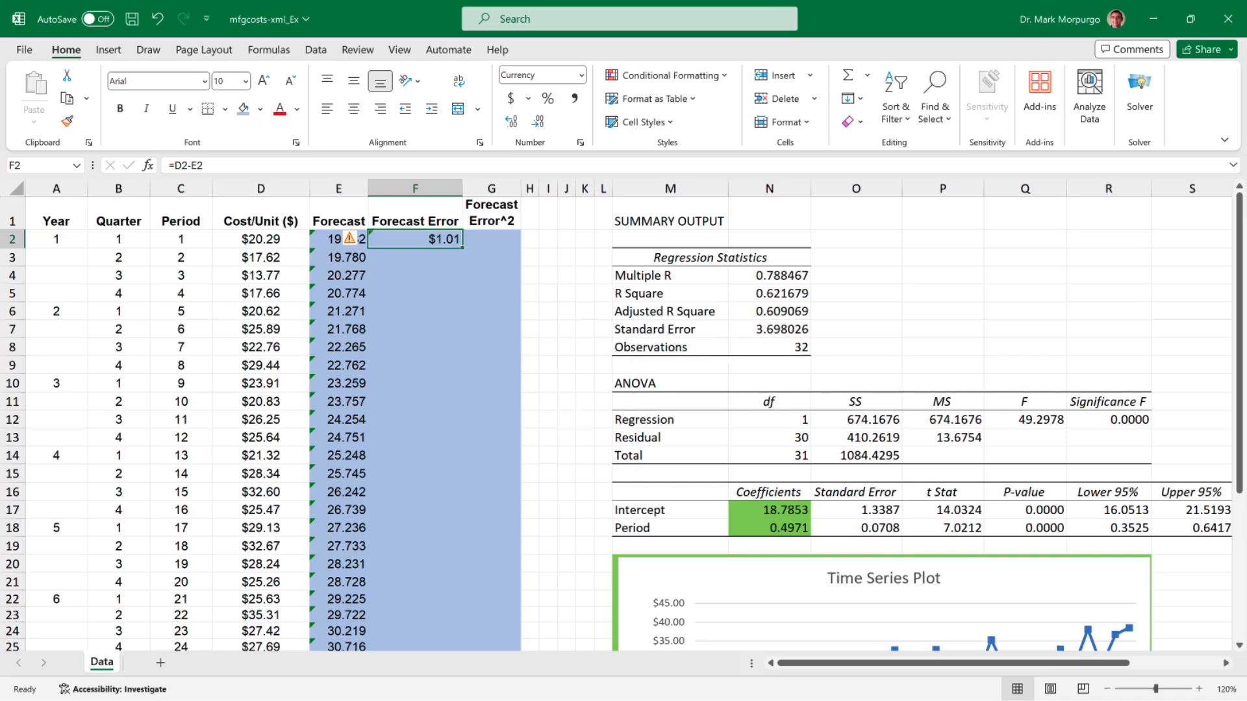
left_click(581, 77)
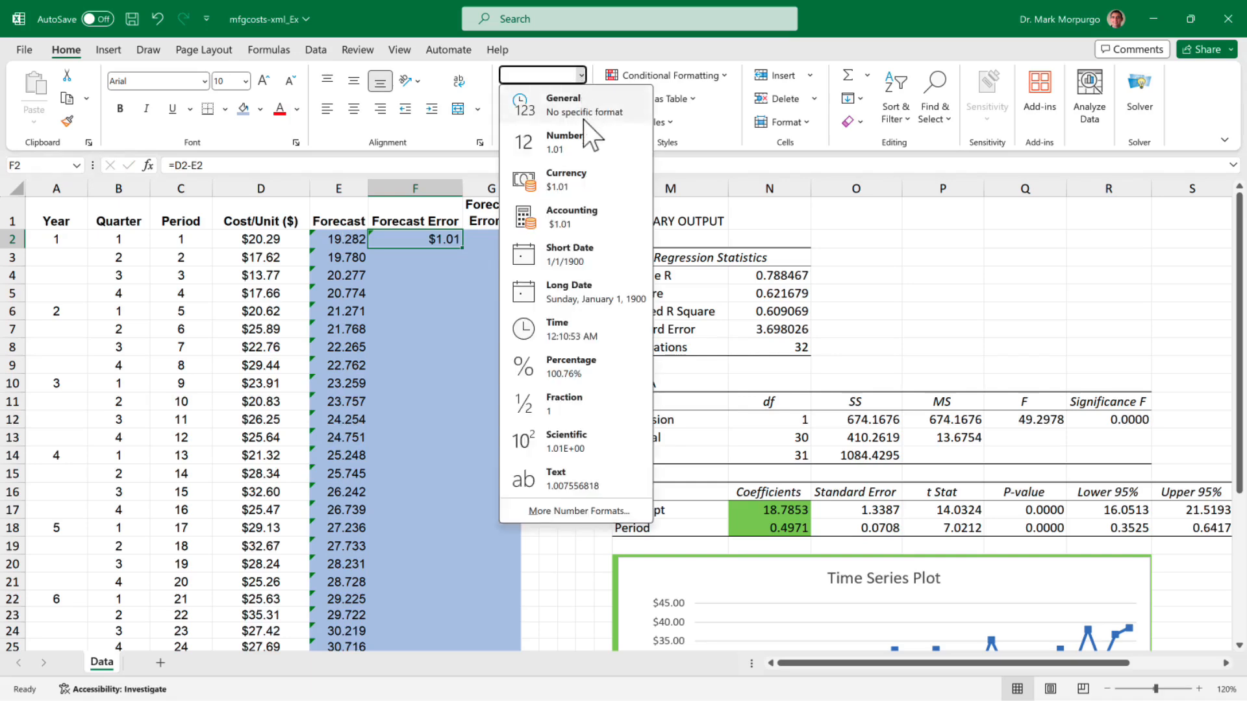
left_click(591, 153)
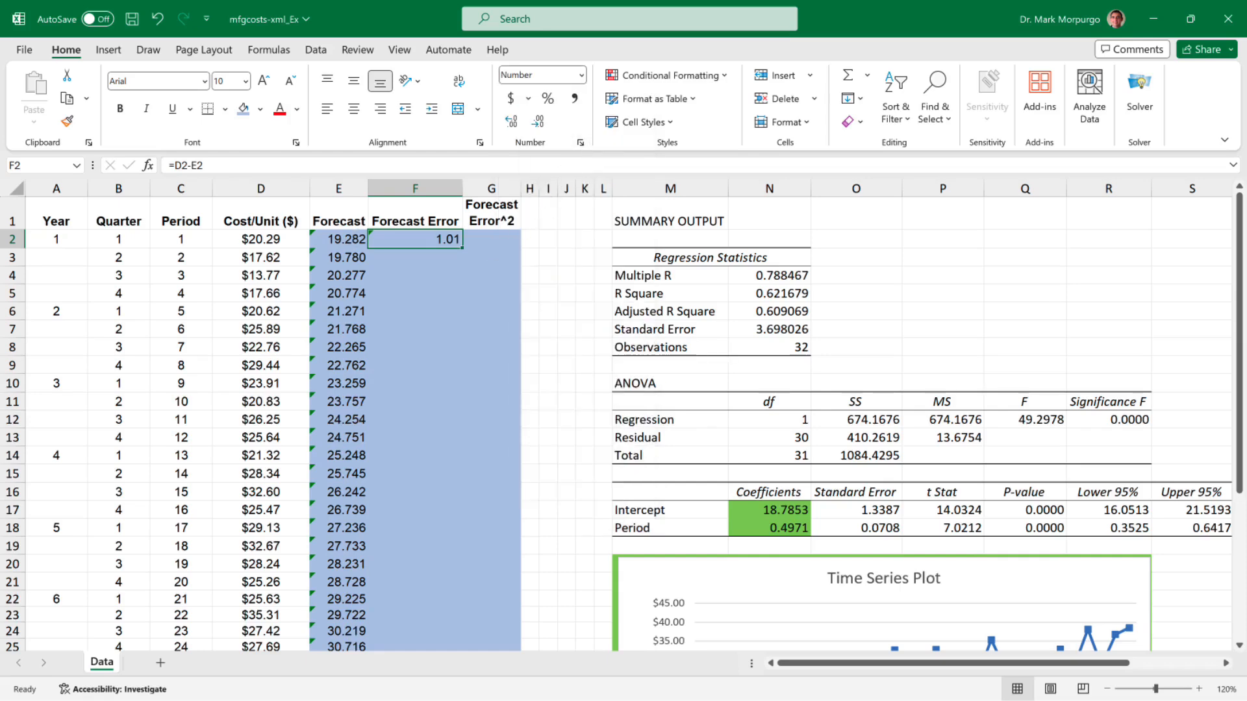
left_click_drag(426, 257, 432, 621)
mouse_move(473, 502)
left_mouse_down()
mouse_move(381, 532)
mouse_move(378, 522)
left_mouse_up()
double_click(461, 248)
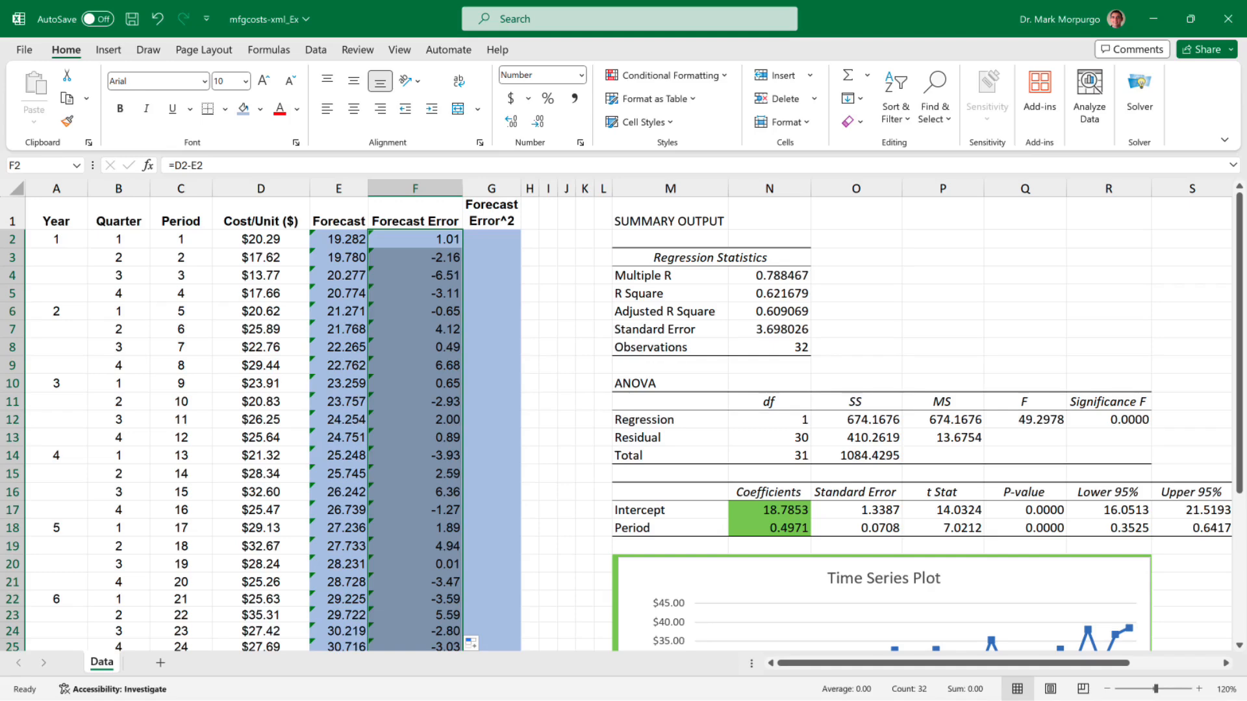
key("Tab")
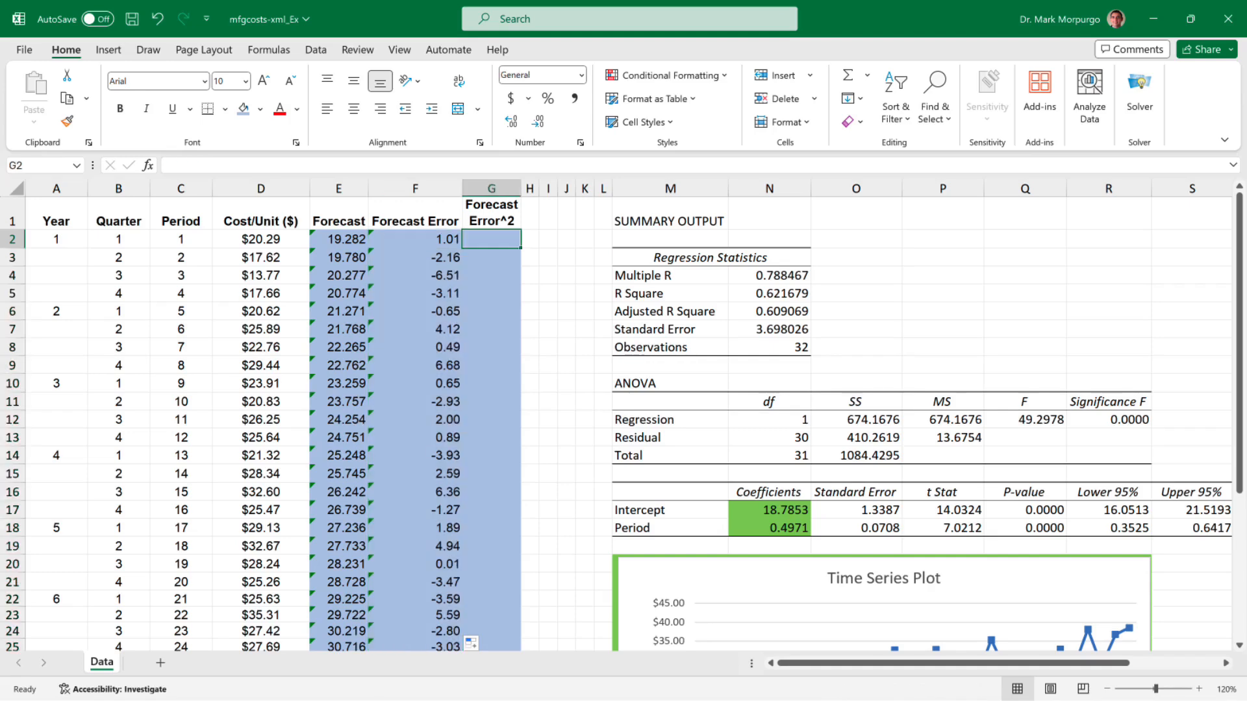
Step: Enter the squared forecast error formula =F2^2 in cell G2
type("=")
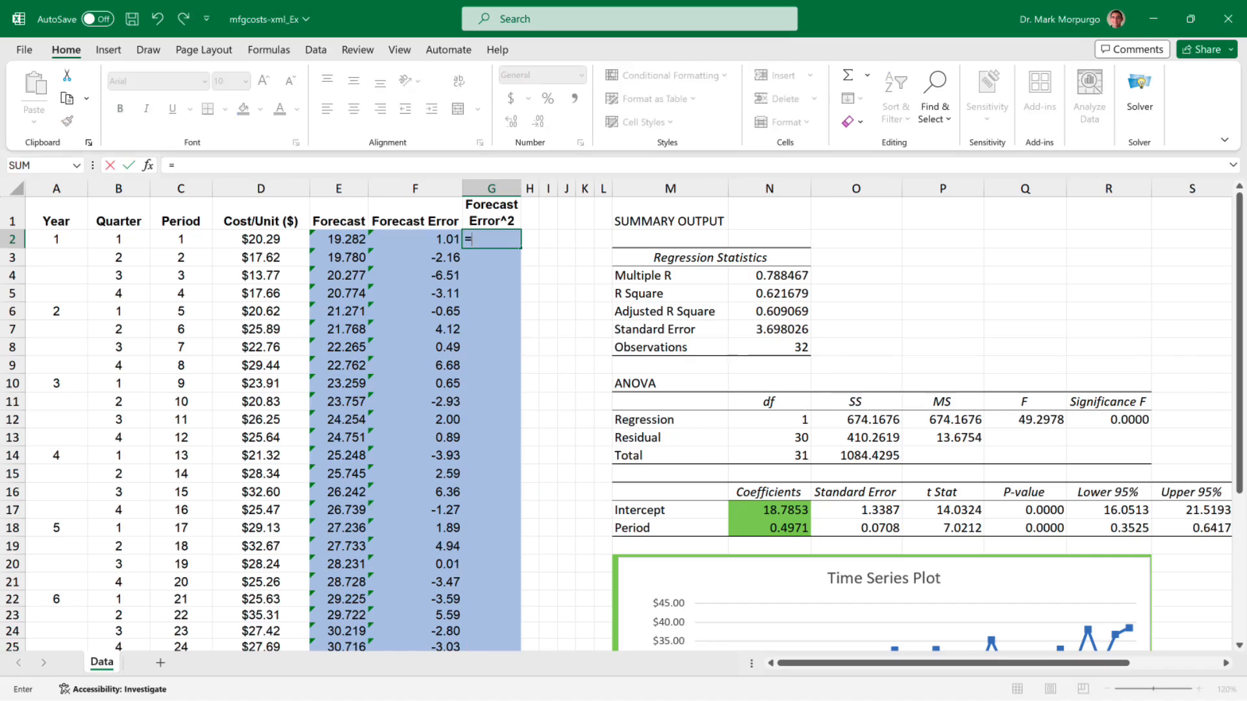
key("Left")
type("^")
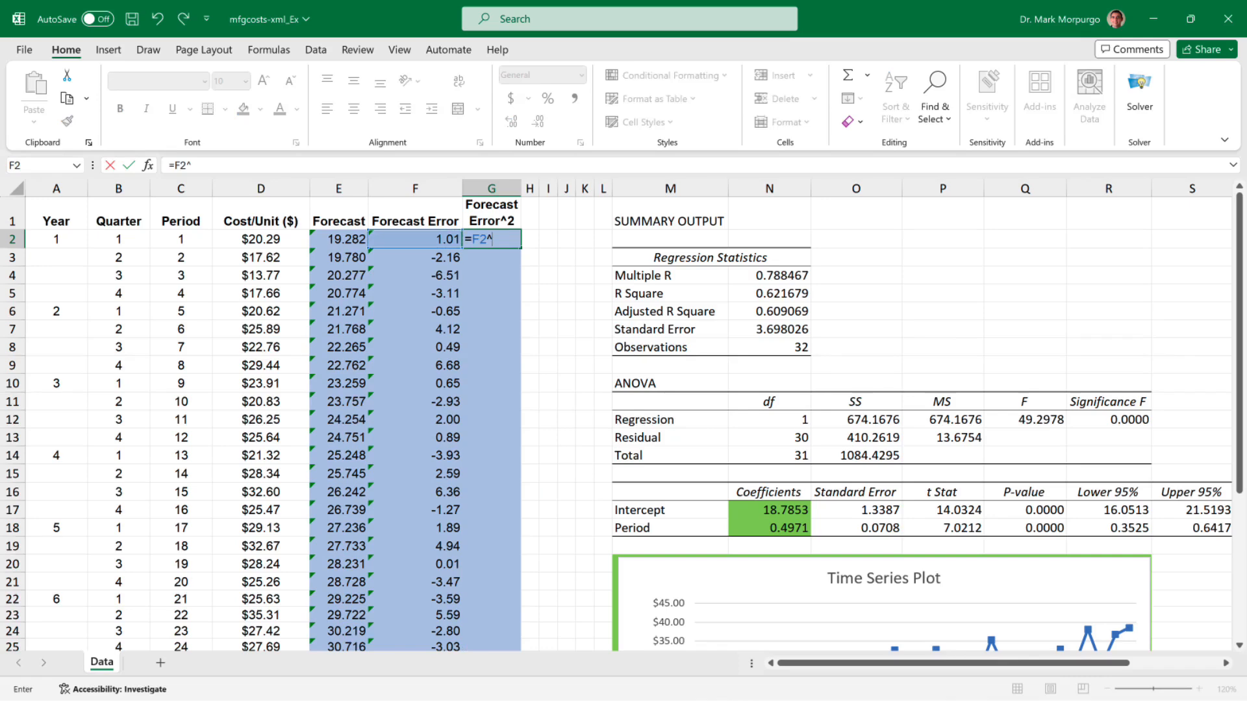
type("2")
key("Return")
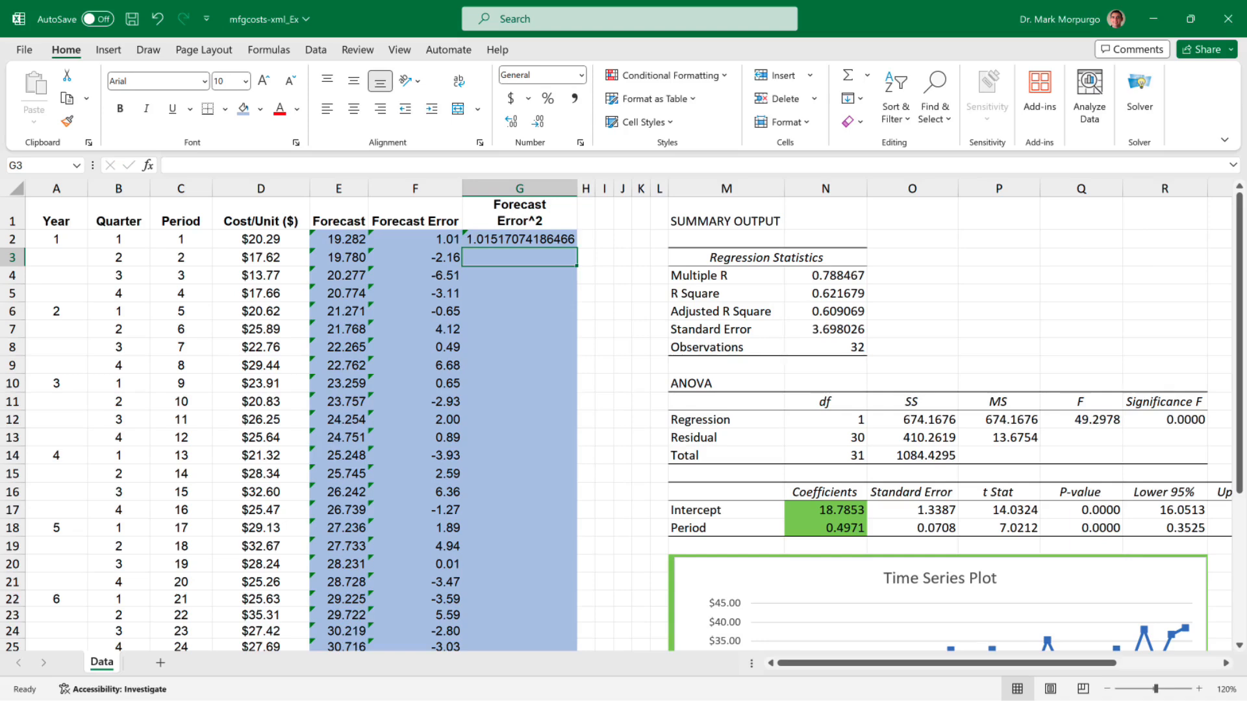
Step: Format the squared error in G2 to two decimal places
left_click(519, 240)
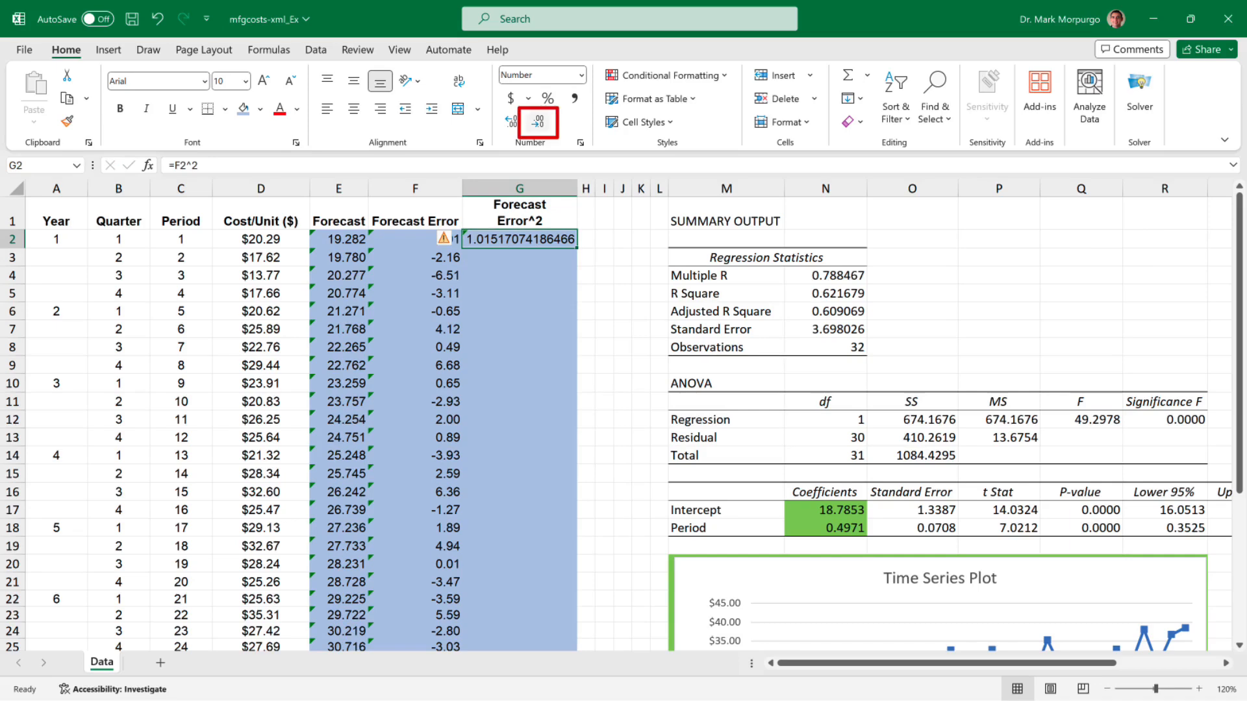
left_click(538, 122)
left_click(538, 123)
left_click(538, 122)
left_click(538, 122)
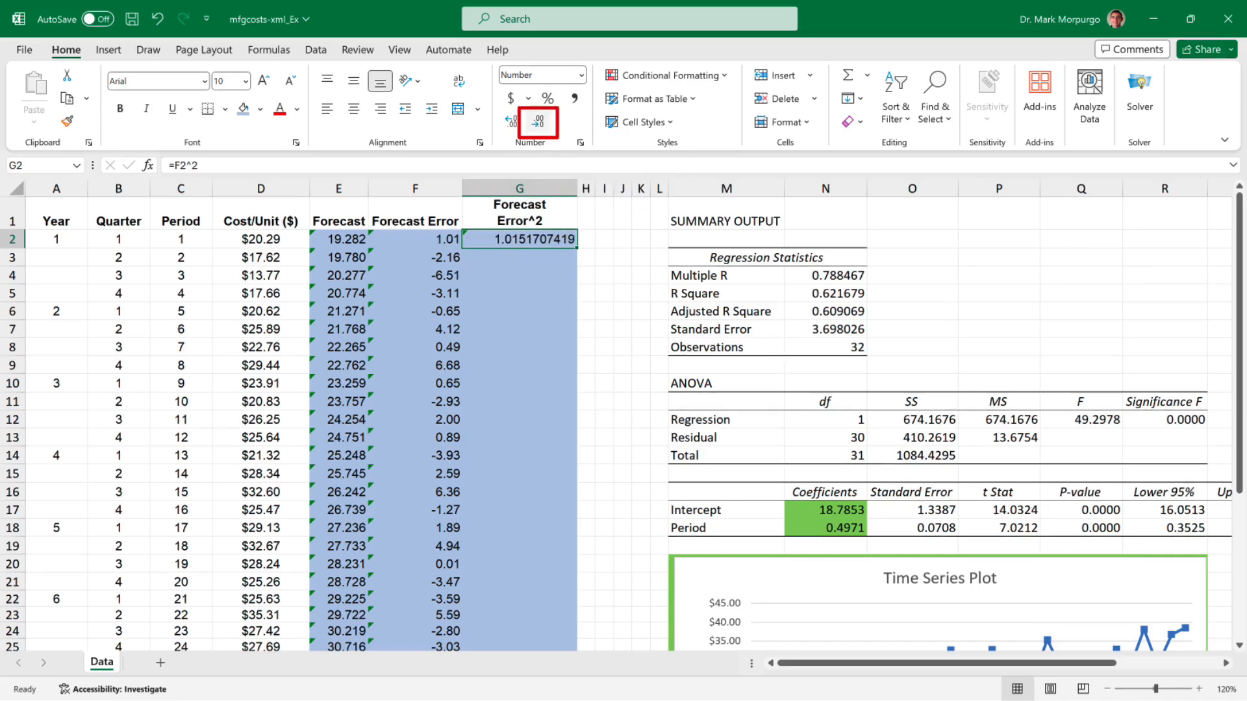
left_click(537, 122)
left_click(538, 122)
left_click(538, 122)
left_click(538, 122)
left_click(538, 122)
left_click(538, 122)
left_click(538, 122)
left_click(538, 122)
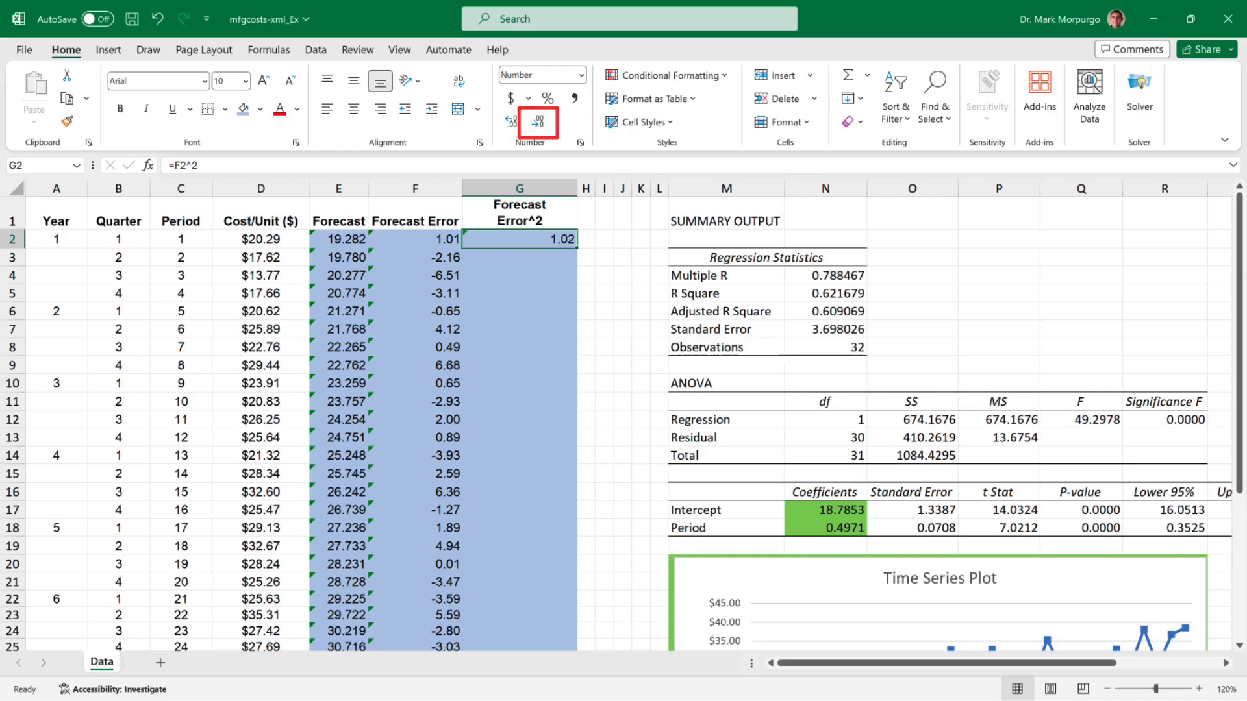
Step: Fit column G's width to its contents and fill the squared-error formula from G2 down to G33
double_click(577, 189)
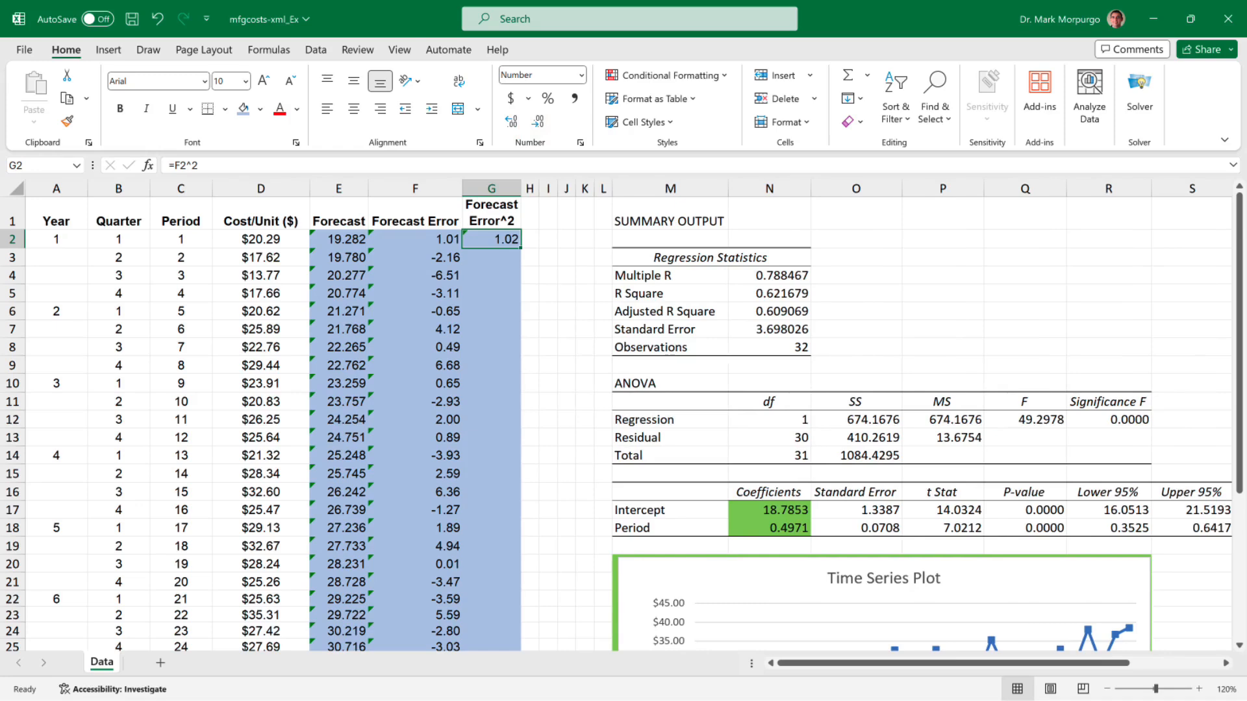
double_click(520, 248)
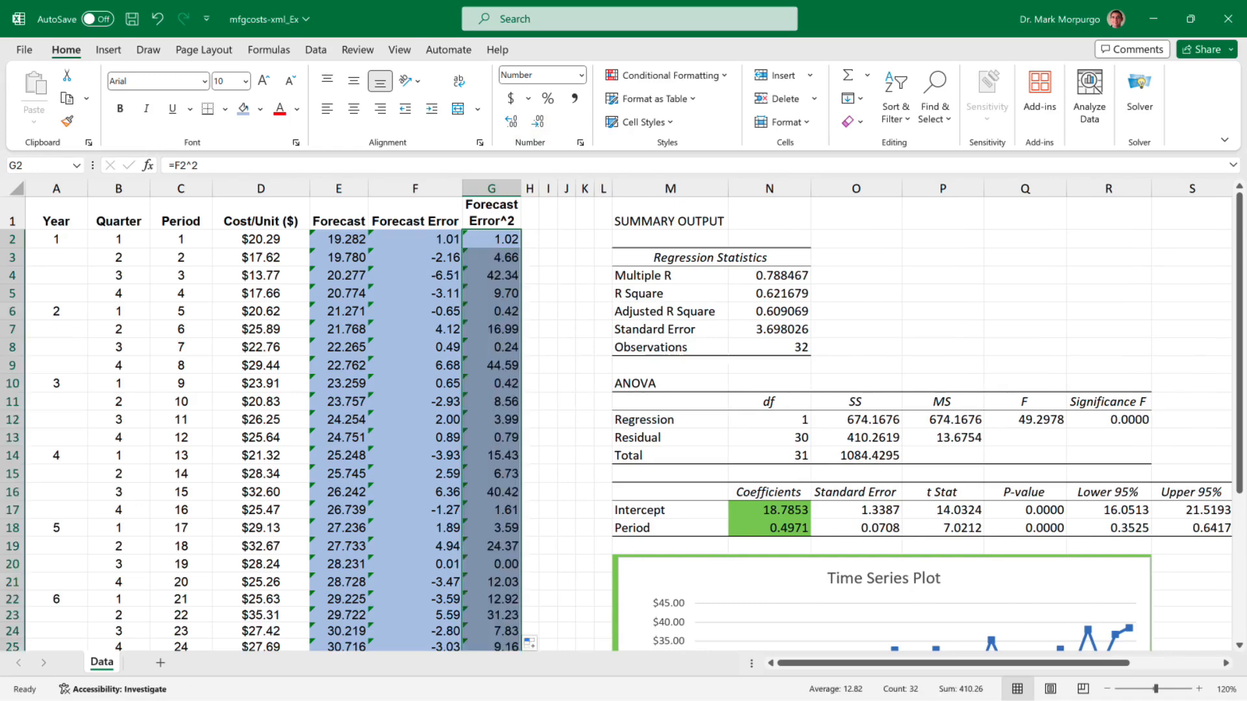
Step: Add the next forecast row below the data in row 34, with year 9, quarter 1 and period 33
scroll(623, 422, "down", 2)
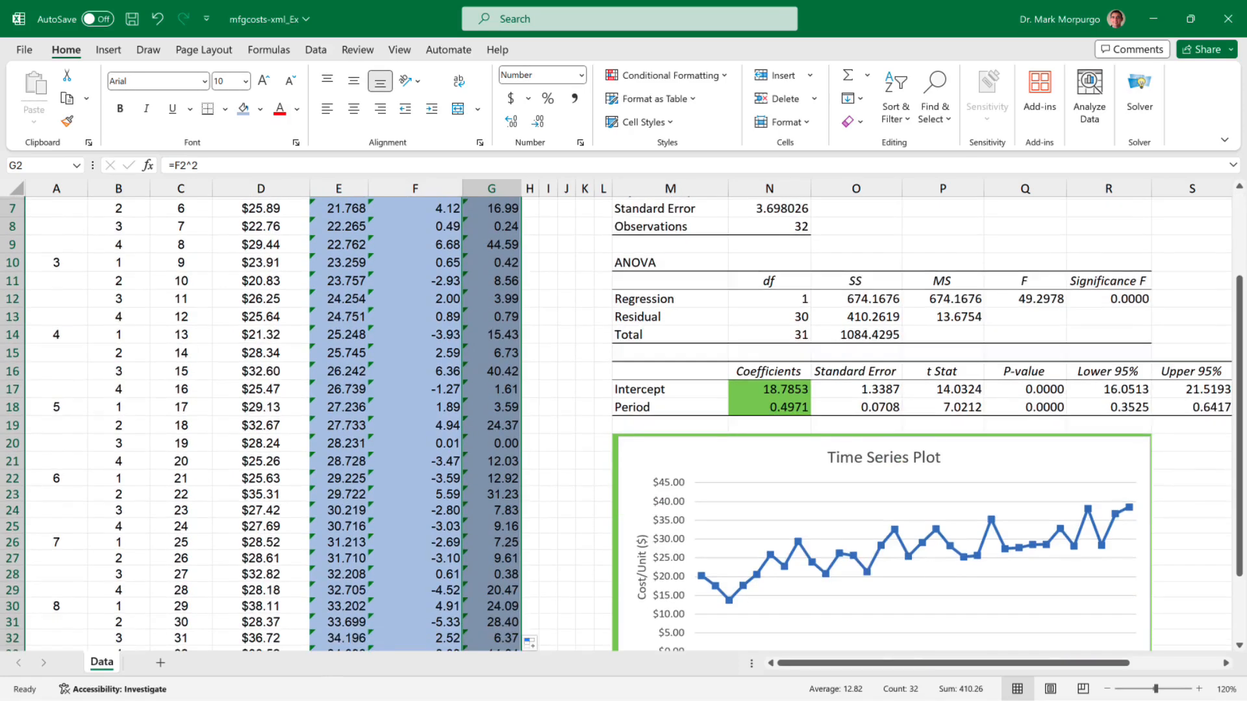
scroll(624, 423, "down", 3)
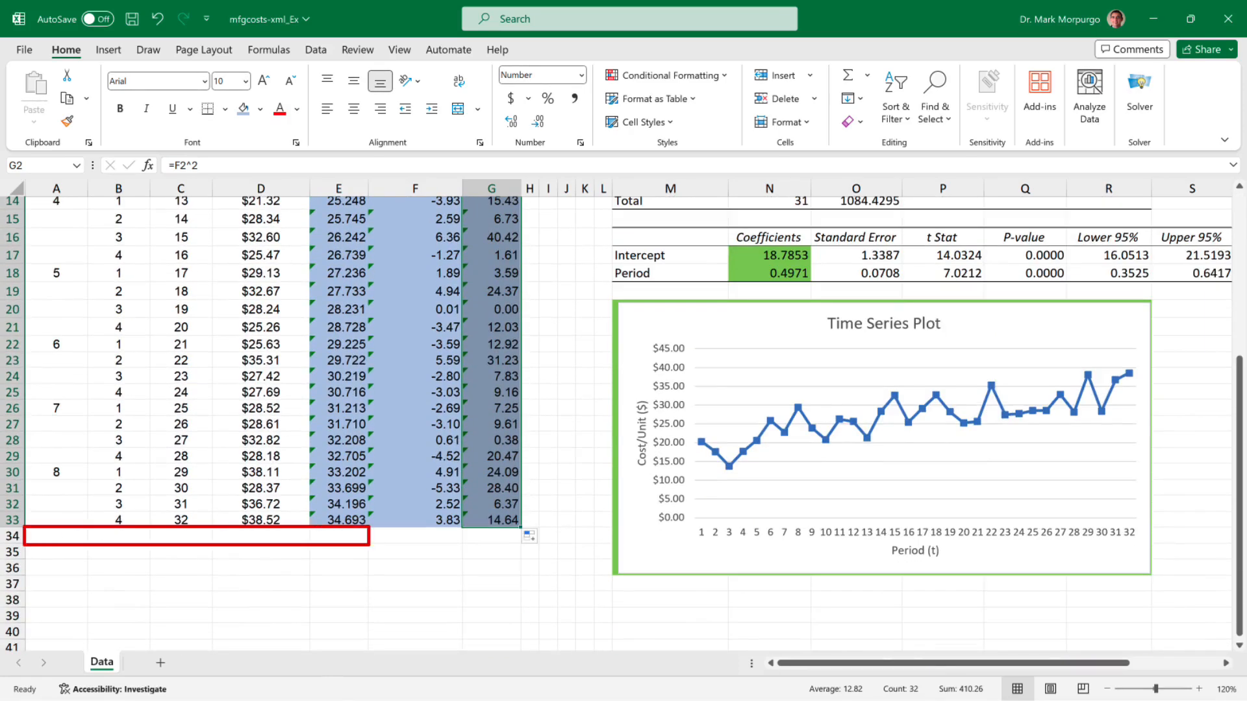
left_click(339, 537)
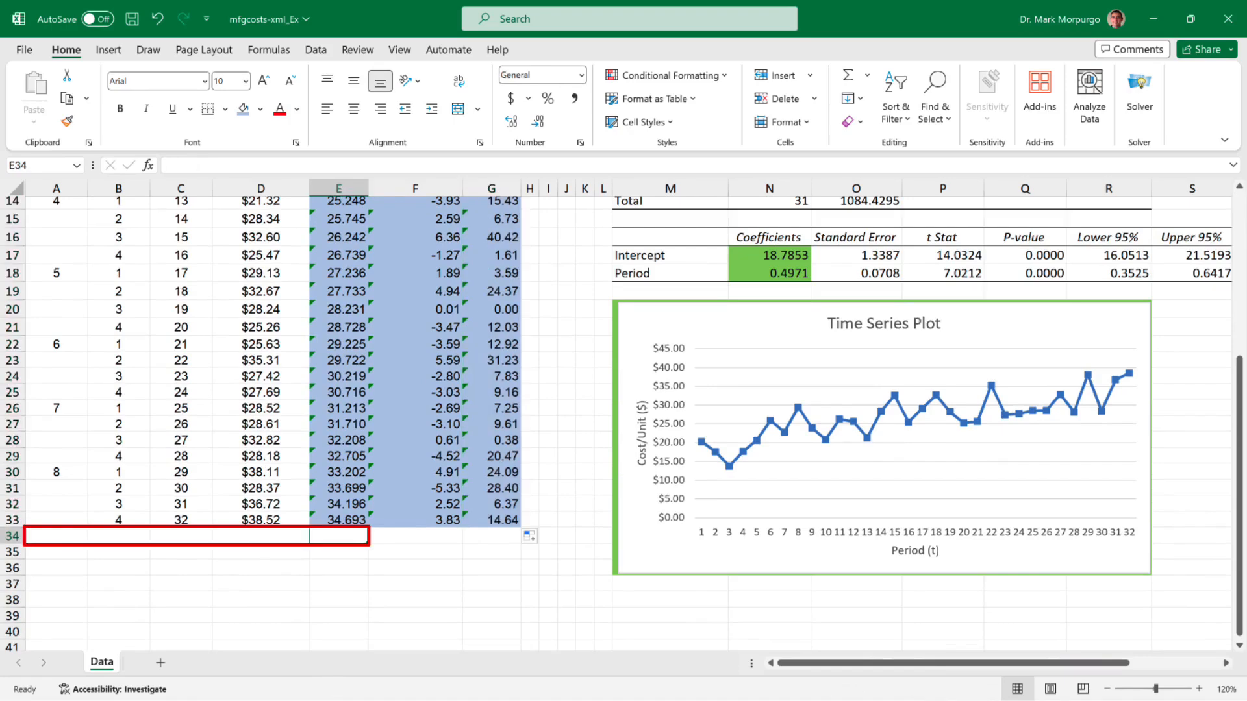
key("Left")
key("Left")
key("Left")
key("Left")
key("F2")
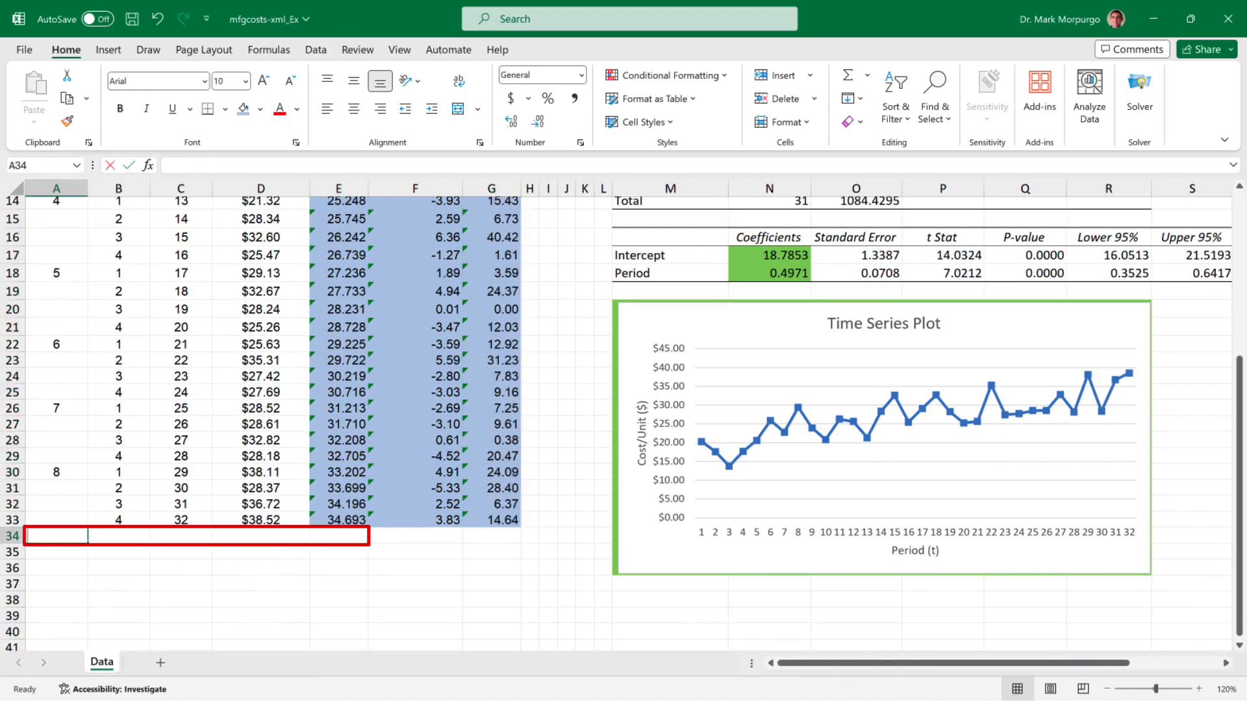
type("9")
key("Tab")
type("1")
key("Tab")
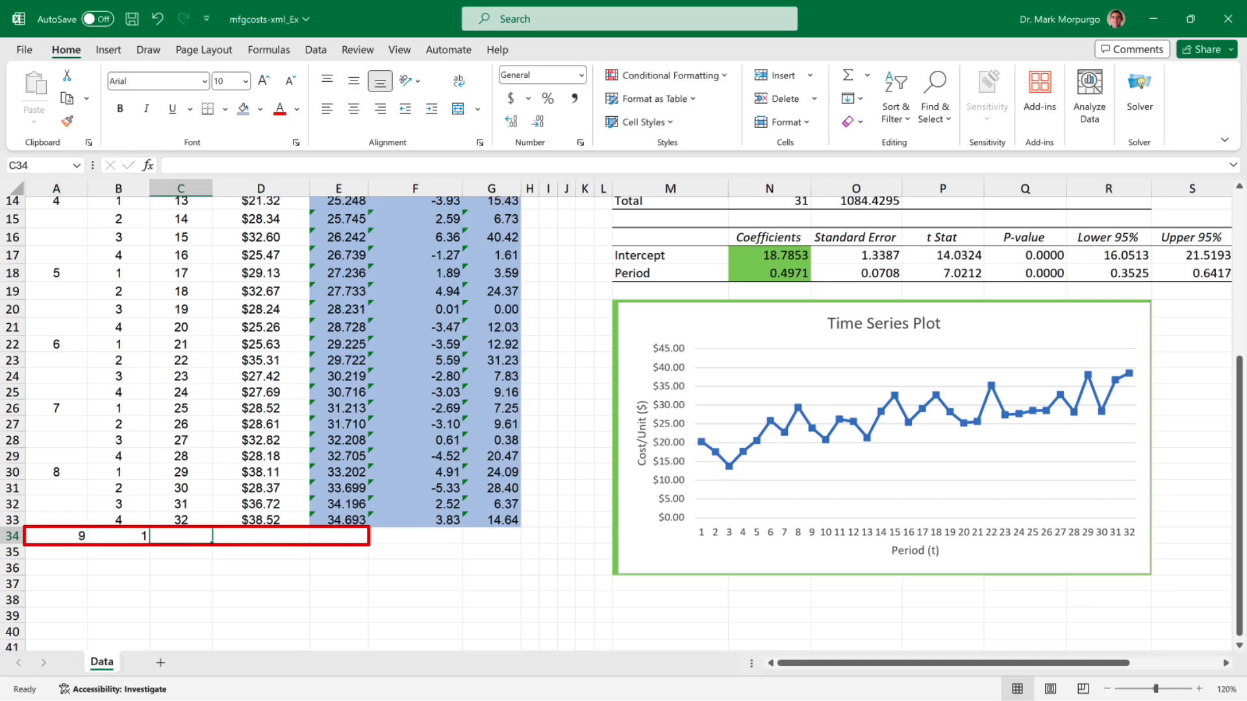
type("33")
key("Left")
Step: Center the year, quarter and period values in A34:C34
key("Left")
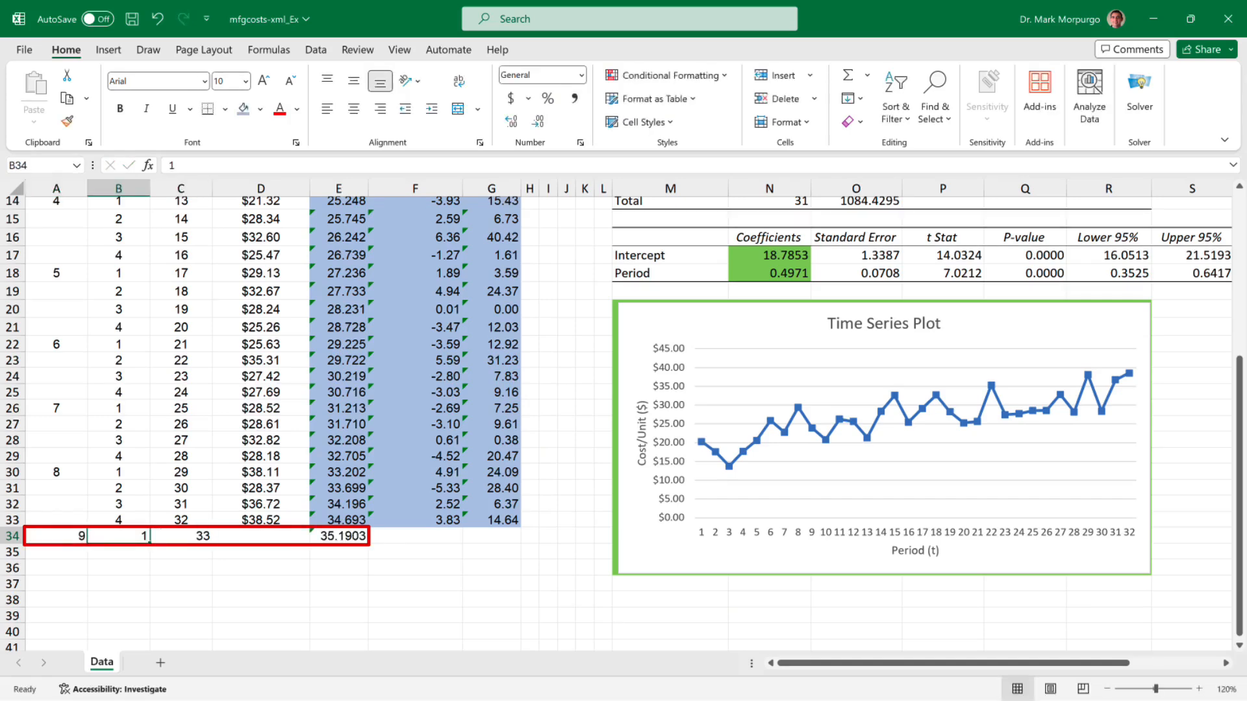
key("shift+Right")
key("shift+Right")
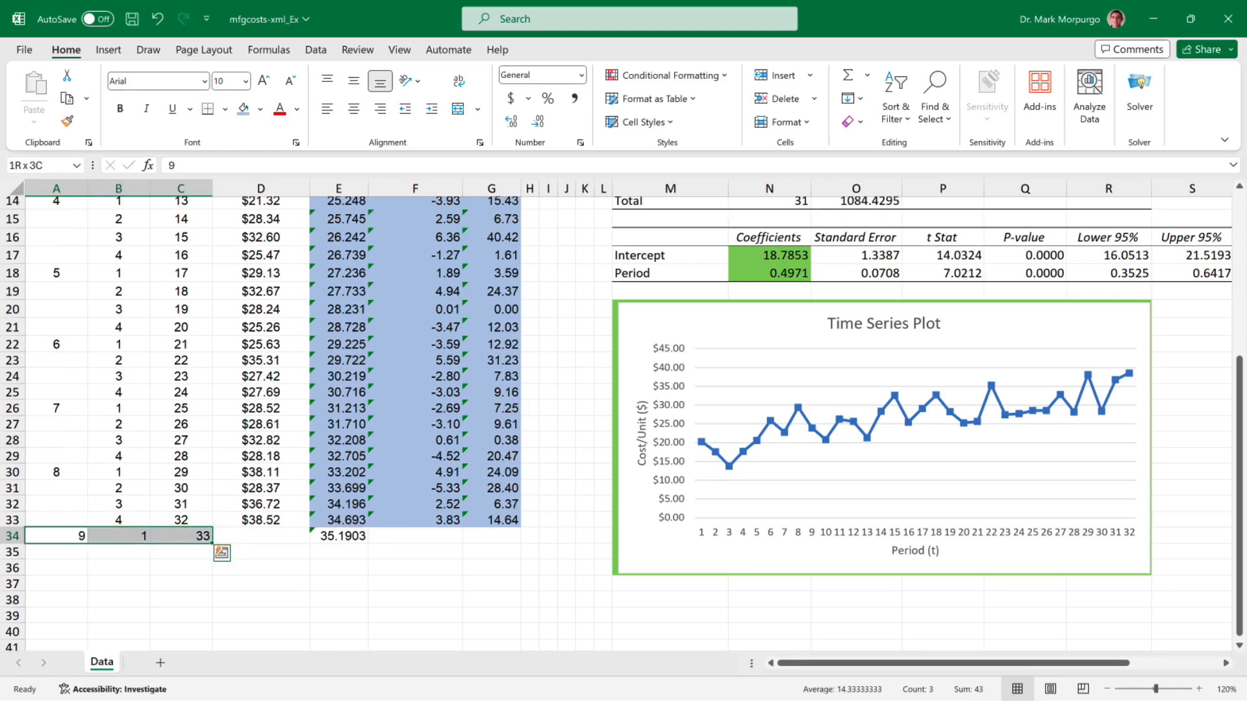
left_click(354, 109)
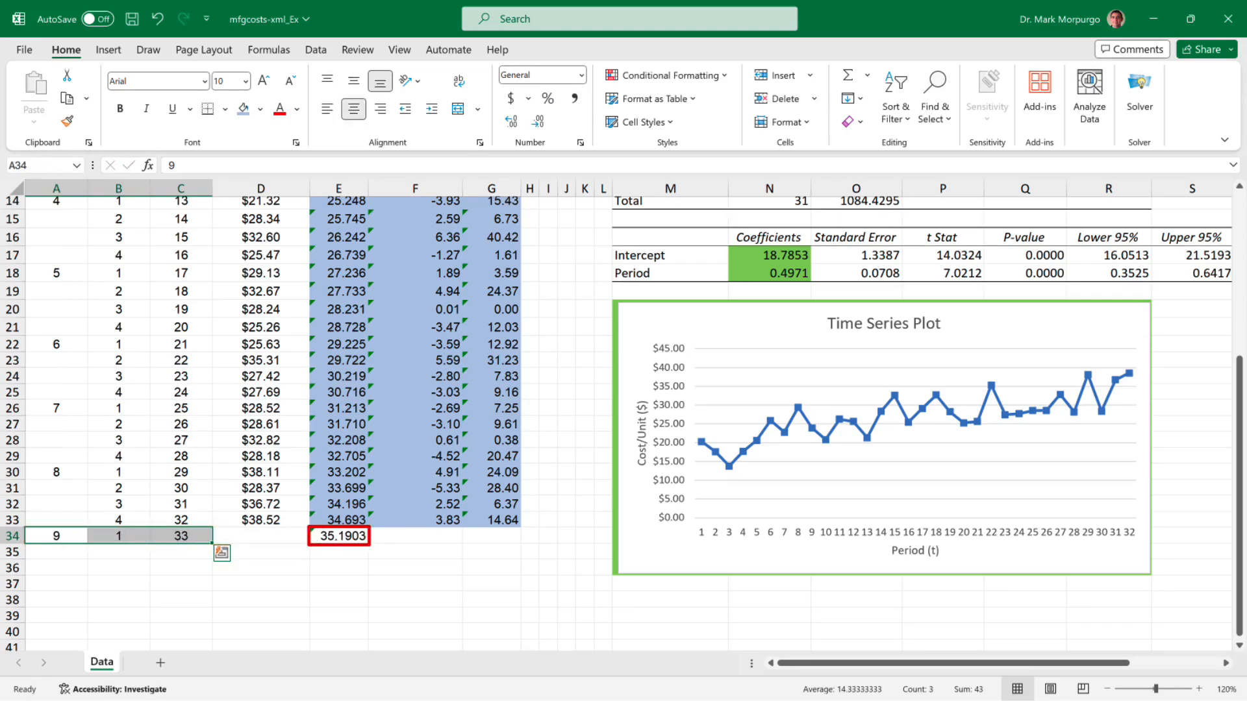
Step: Highlight the period 33 forecast in E34 with a light green fill and format it to three decimal places
key("Right")
key("Right")
key("Right")
key("Right")
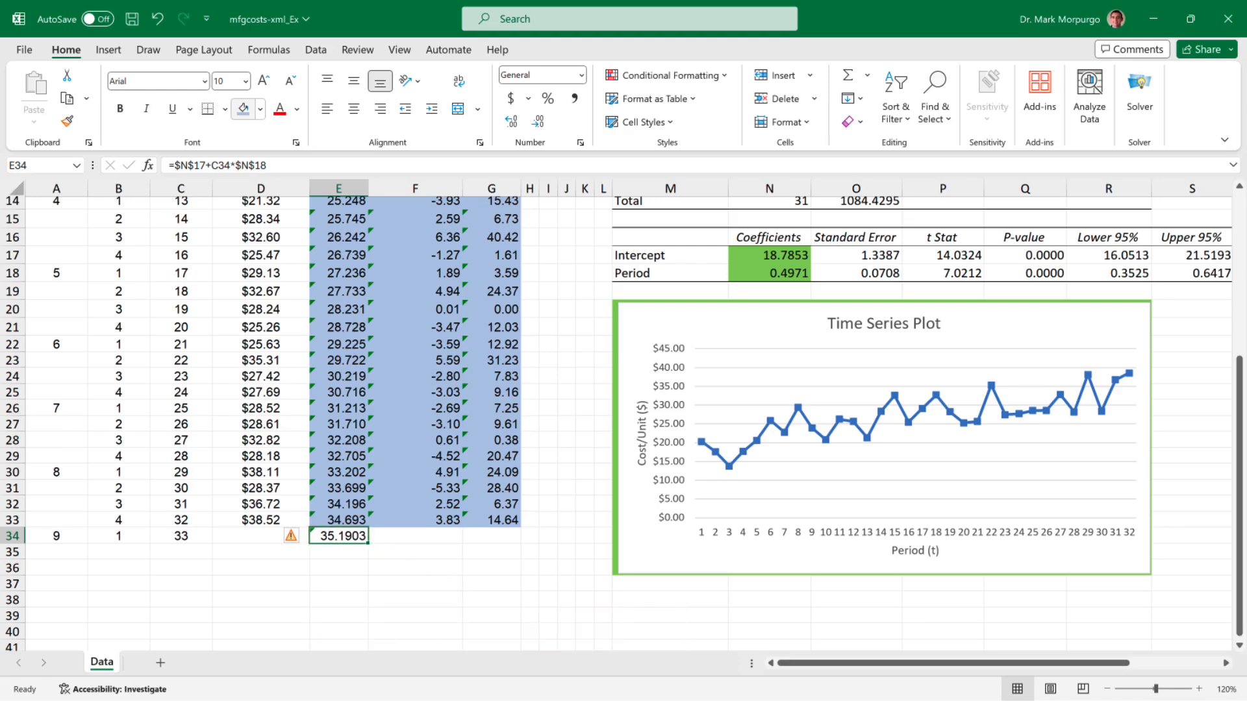
left_click(243, 108)
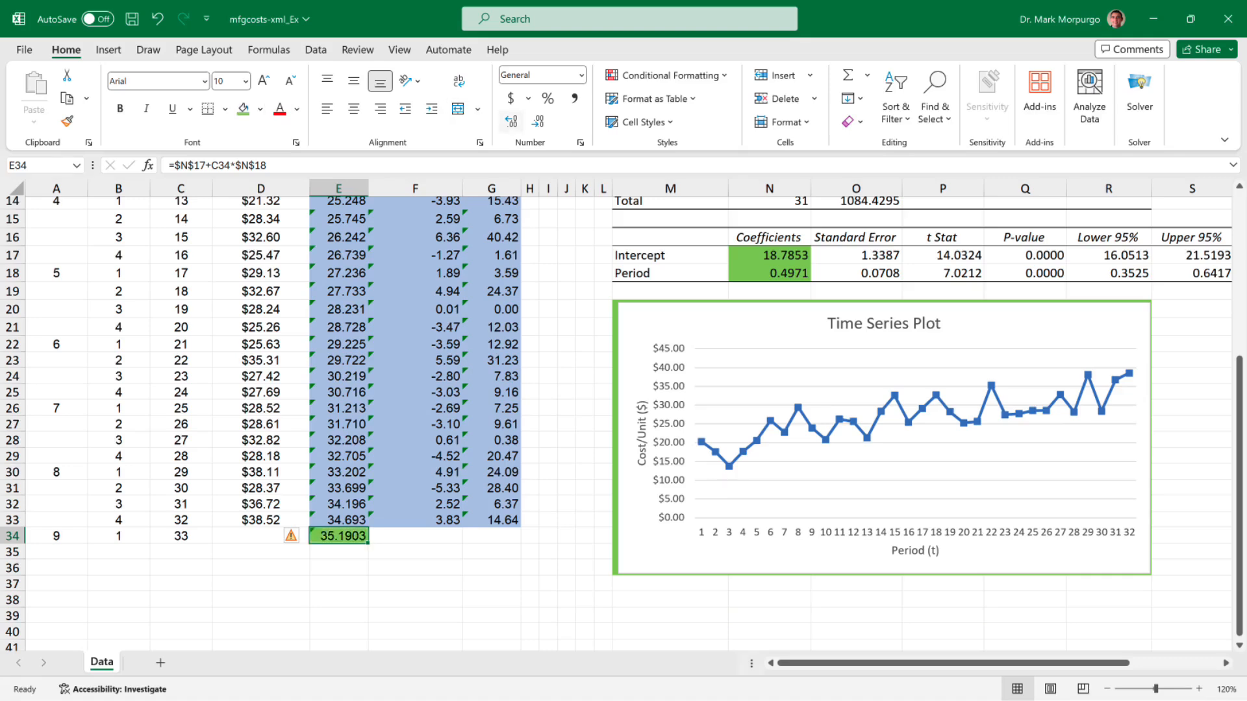
left_click(537, 122)
Step: Enter the labels Total in F35 and MSE in F36
left_click(408, 555)
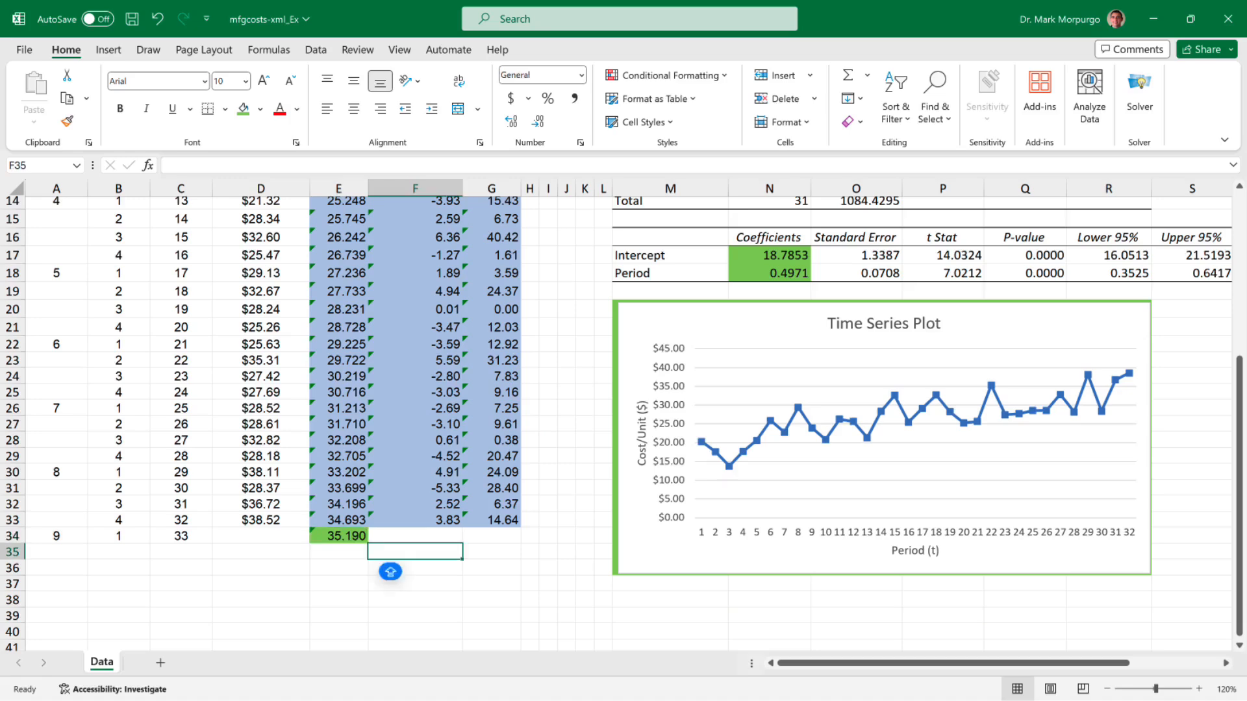
type("Total")
key("Return")
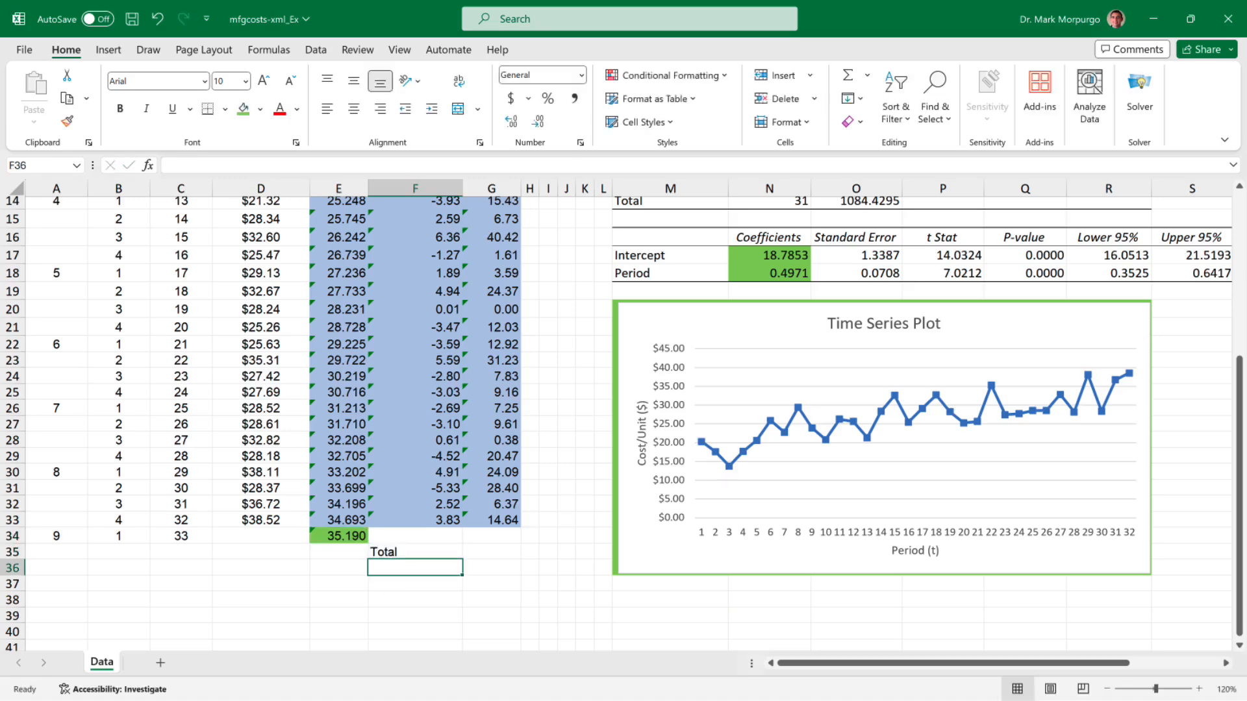
type("MSE")
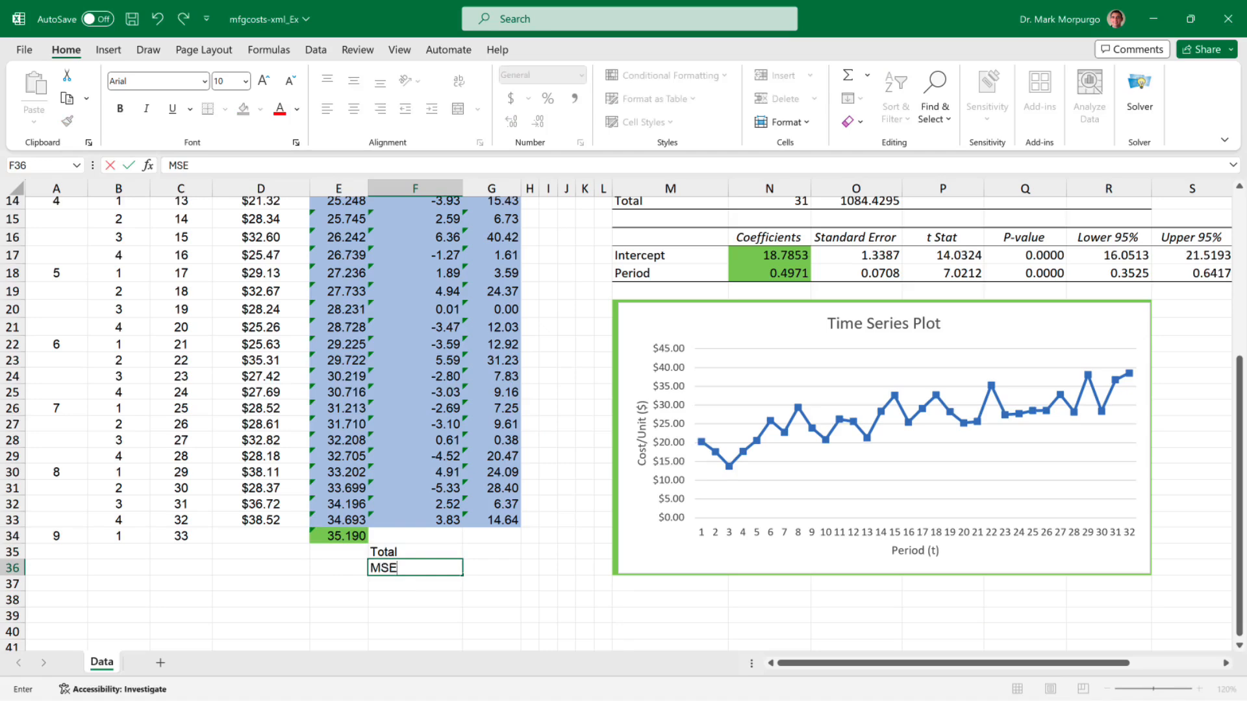
key("Tab")
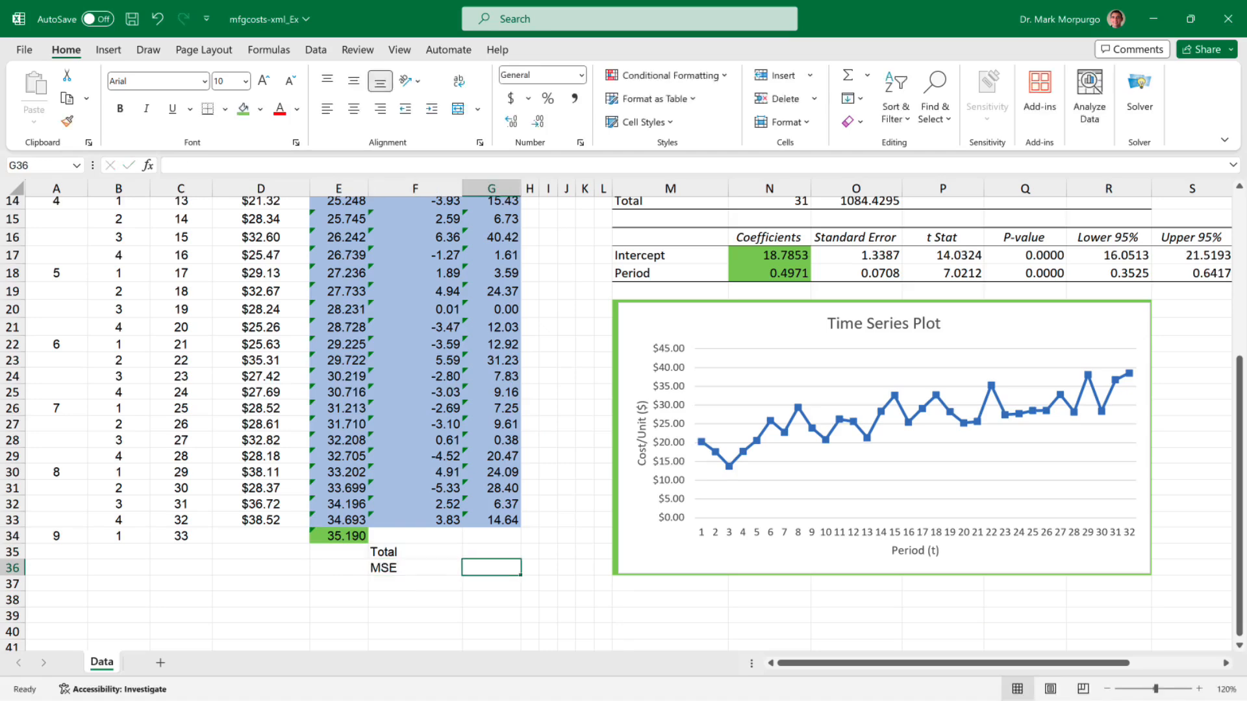
Step: Sum the squared forecast errors in G35 with the formula =SUM(G2:G33)
key("Up")
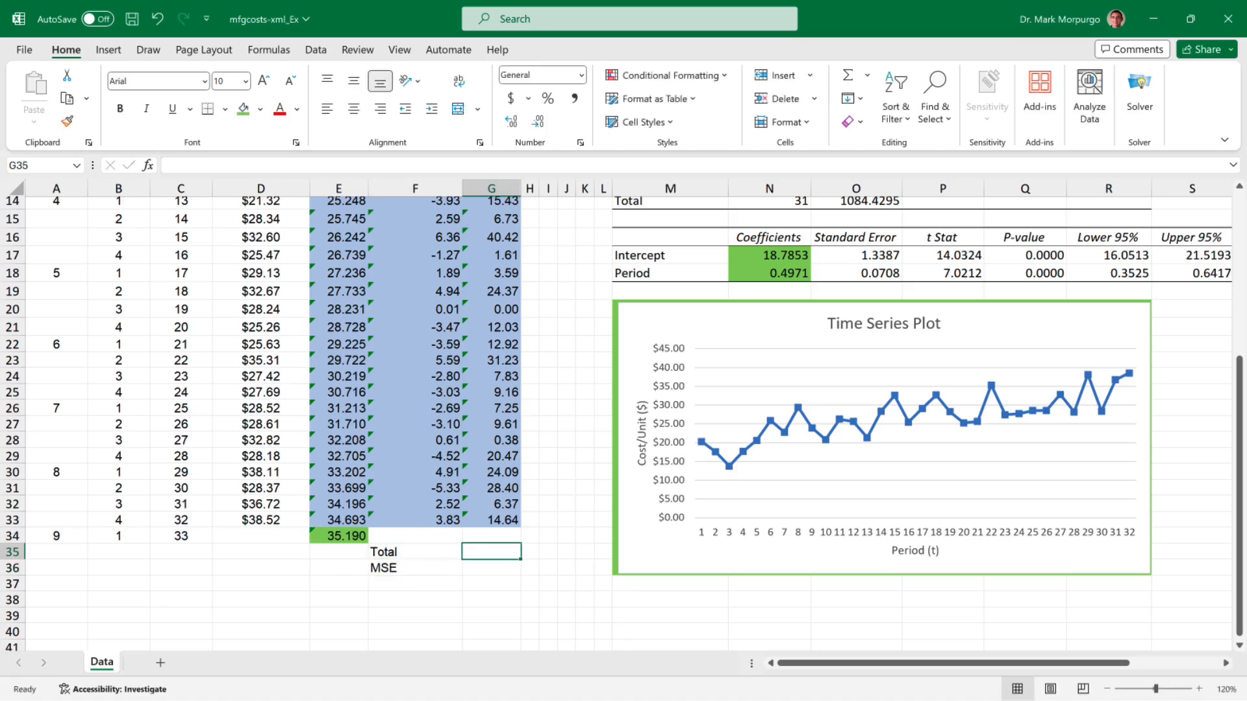
type("=")
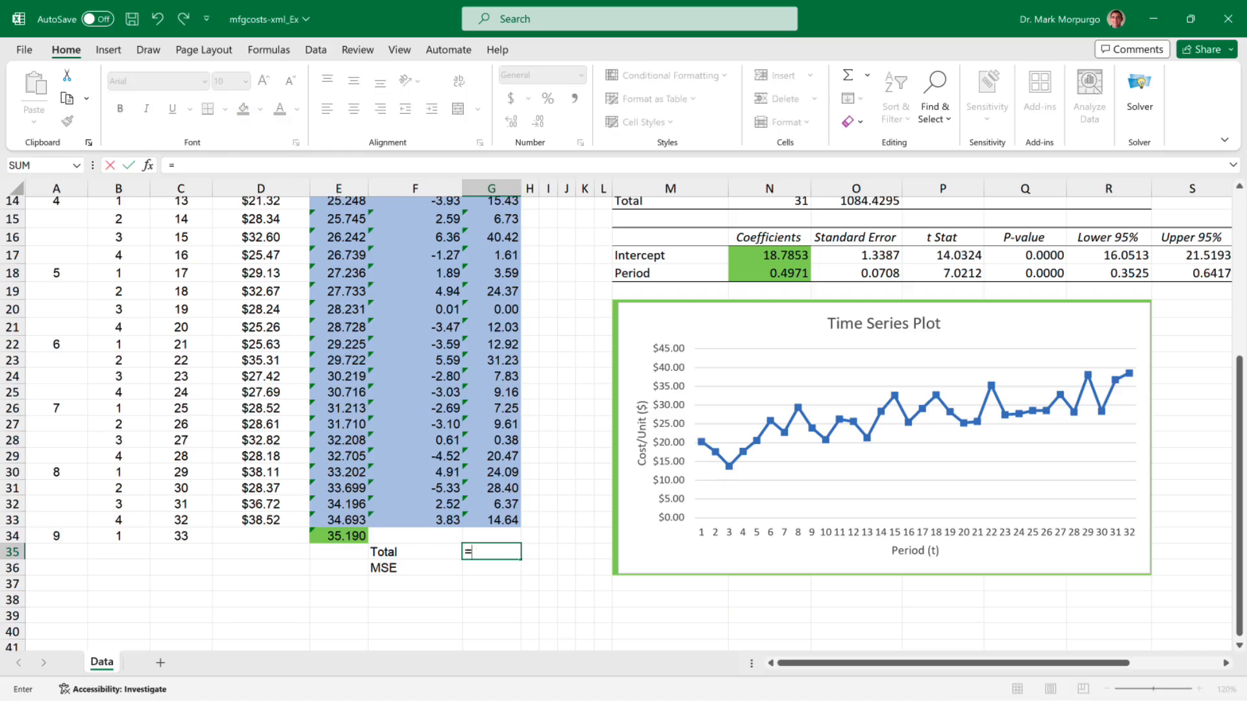
type("sum")
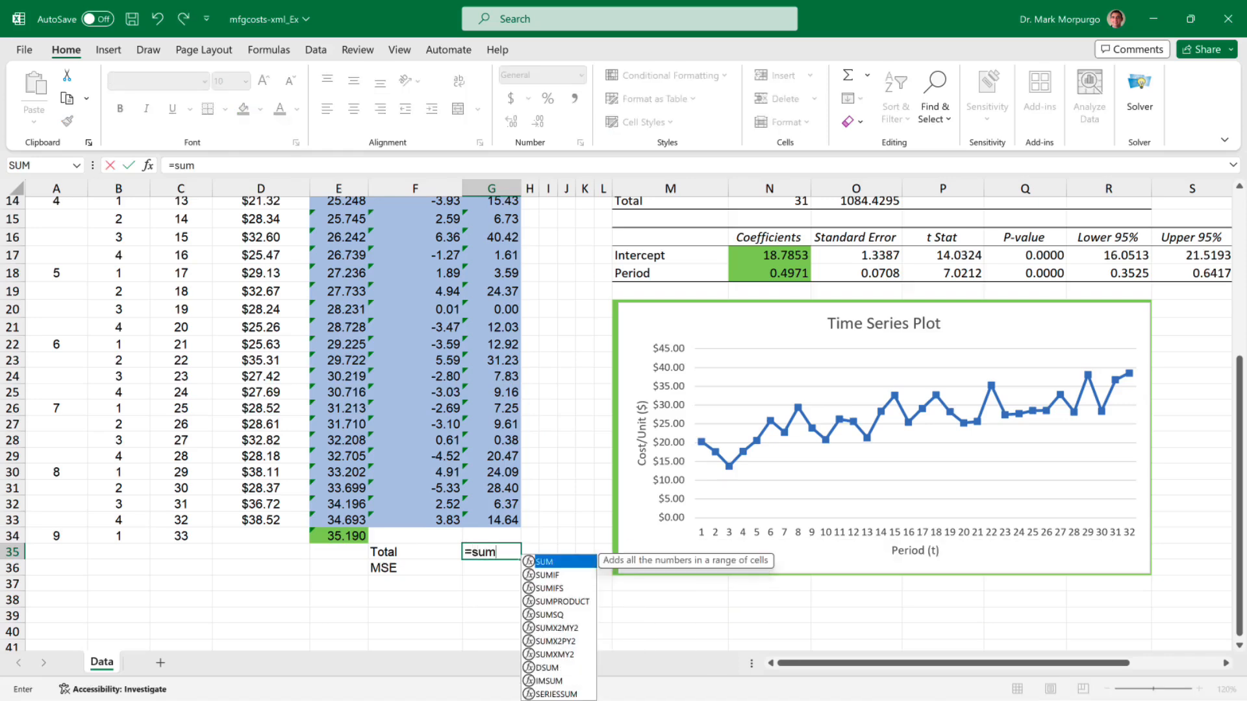
type("(")
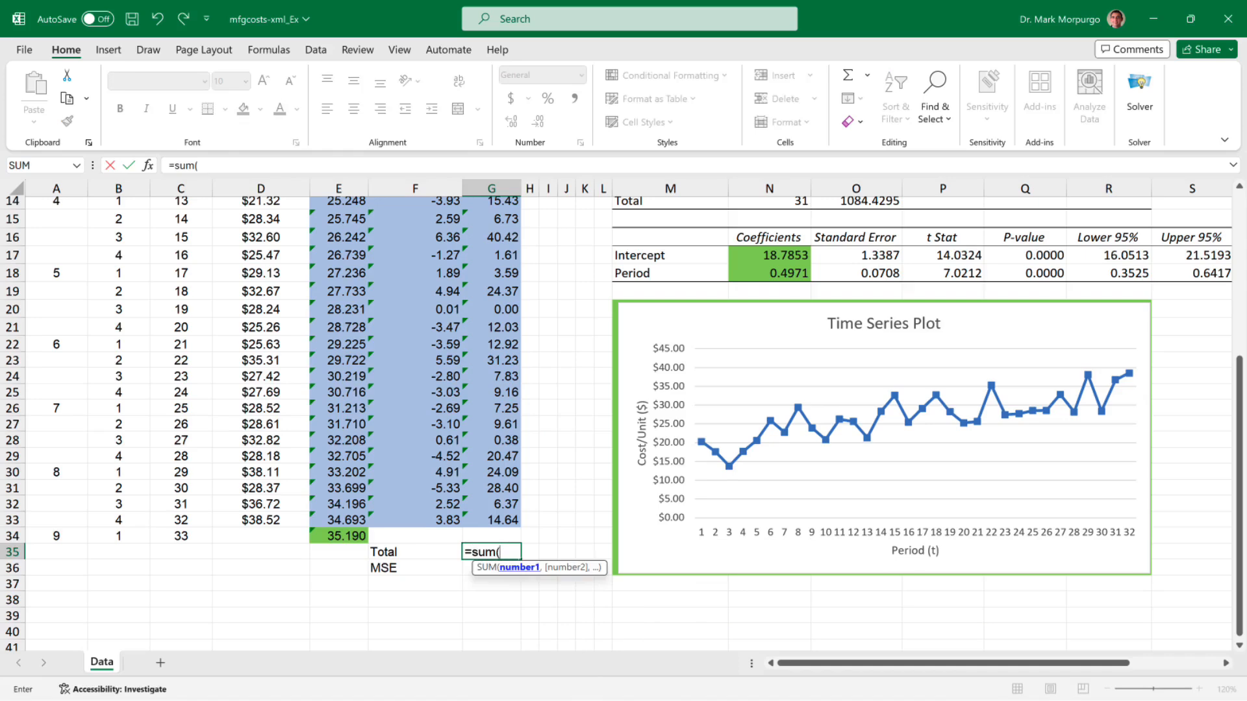
key("Up")
key("Up")
scroll(623, 422, "up", 5)
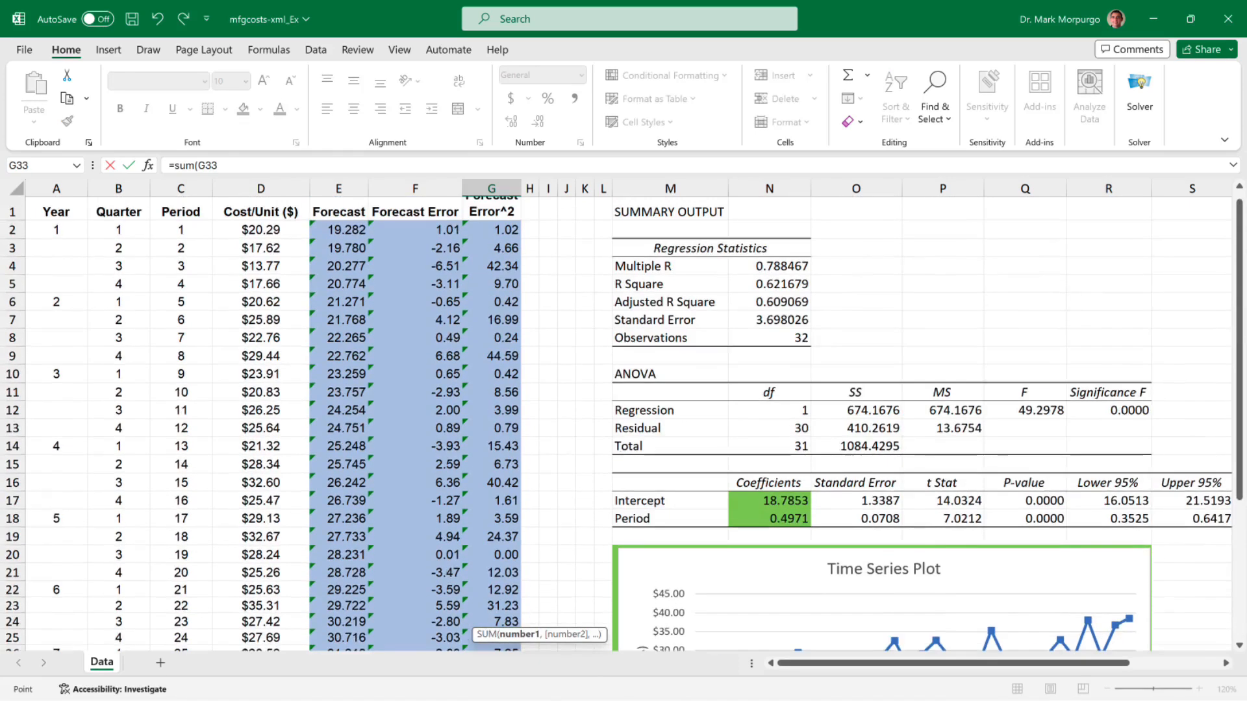
left_click(492, 240, "shift")
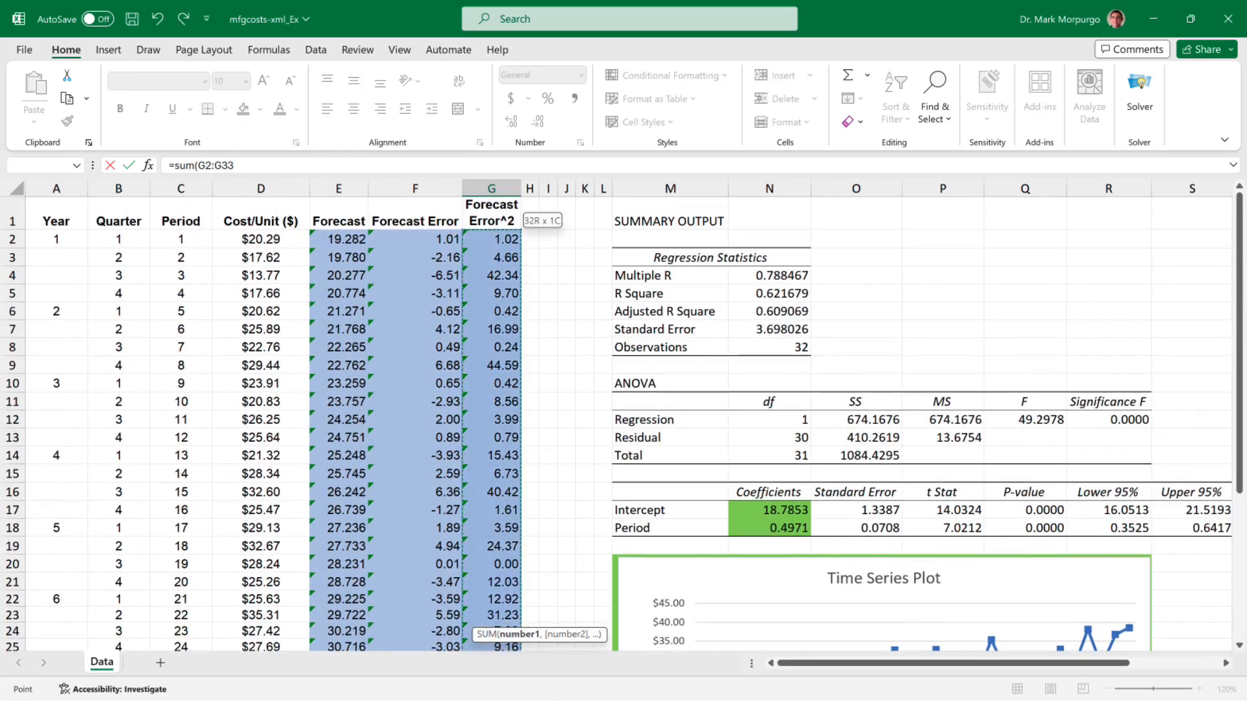
key("Return")
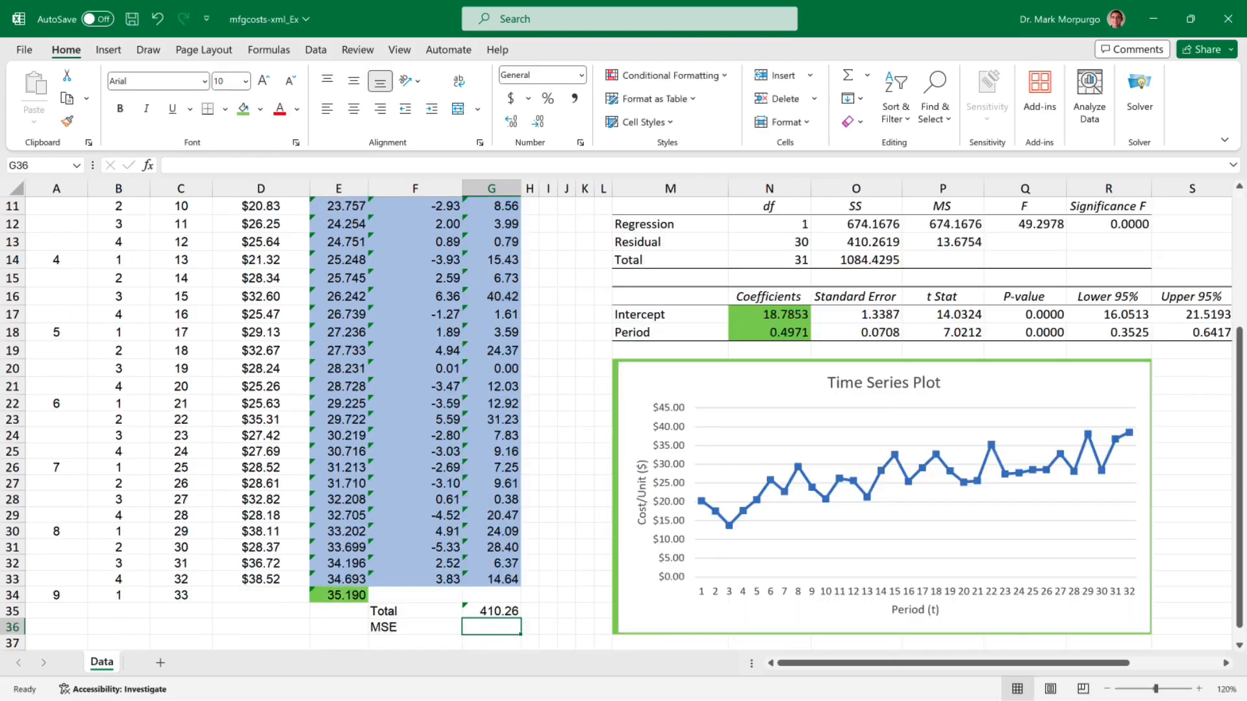
Step: Fill the total in G35 with the same light blue as the forecast columns
left_click(491, 611)
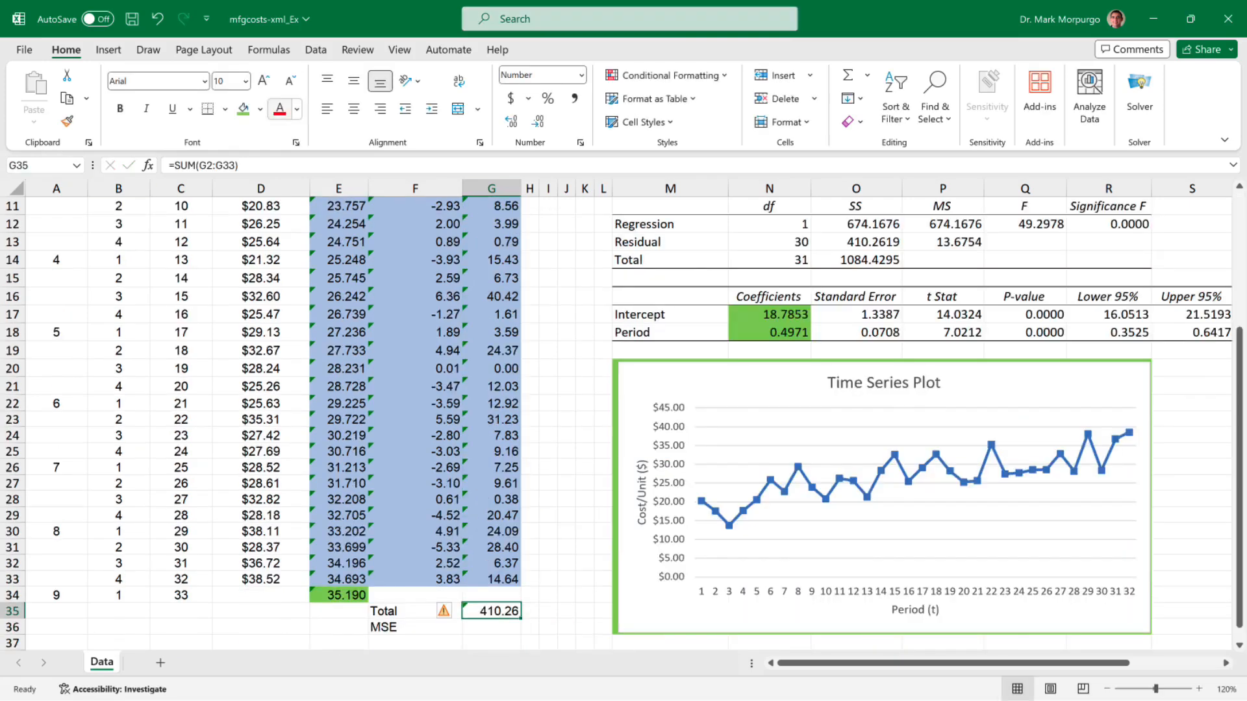
left_click(260, 109)
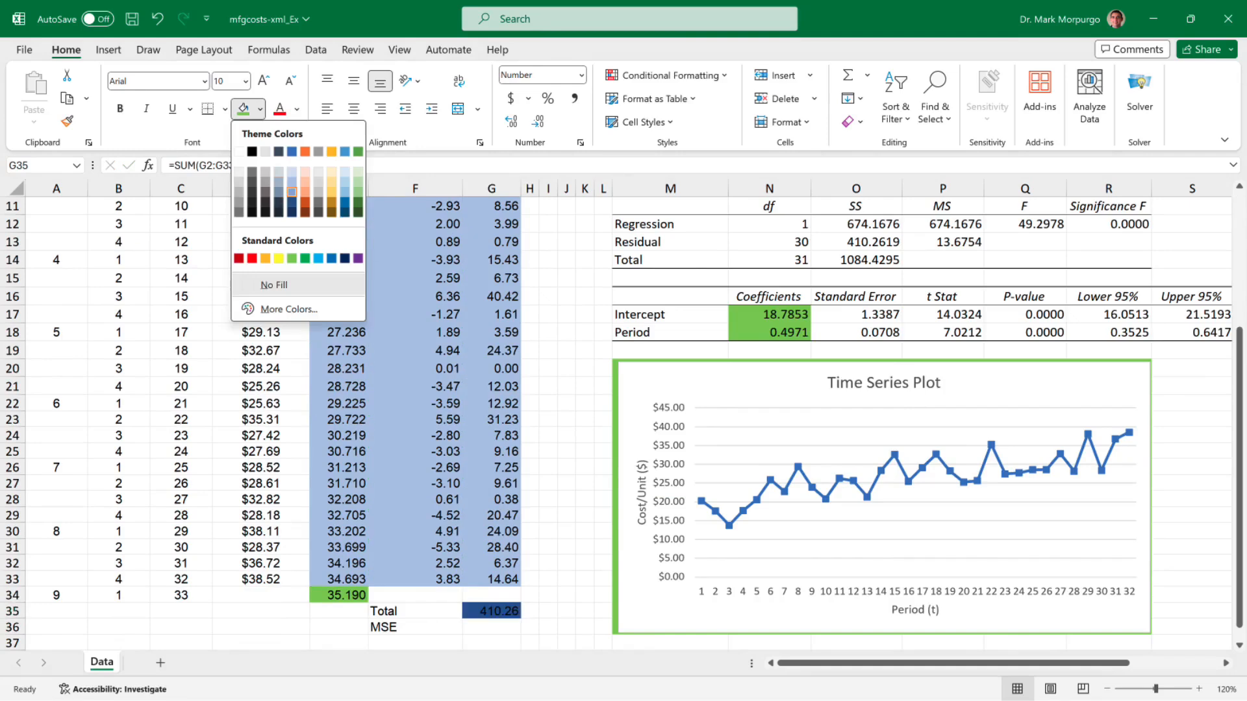
key("Escape")
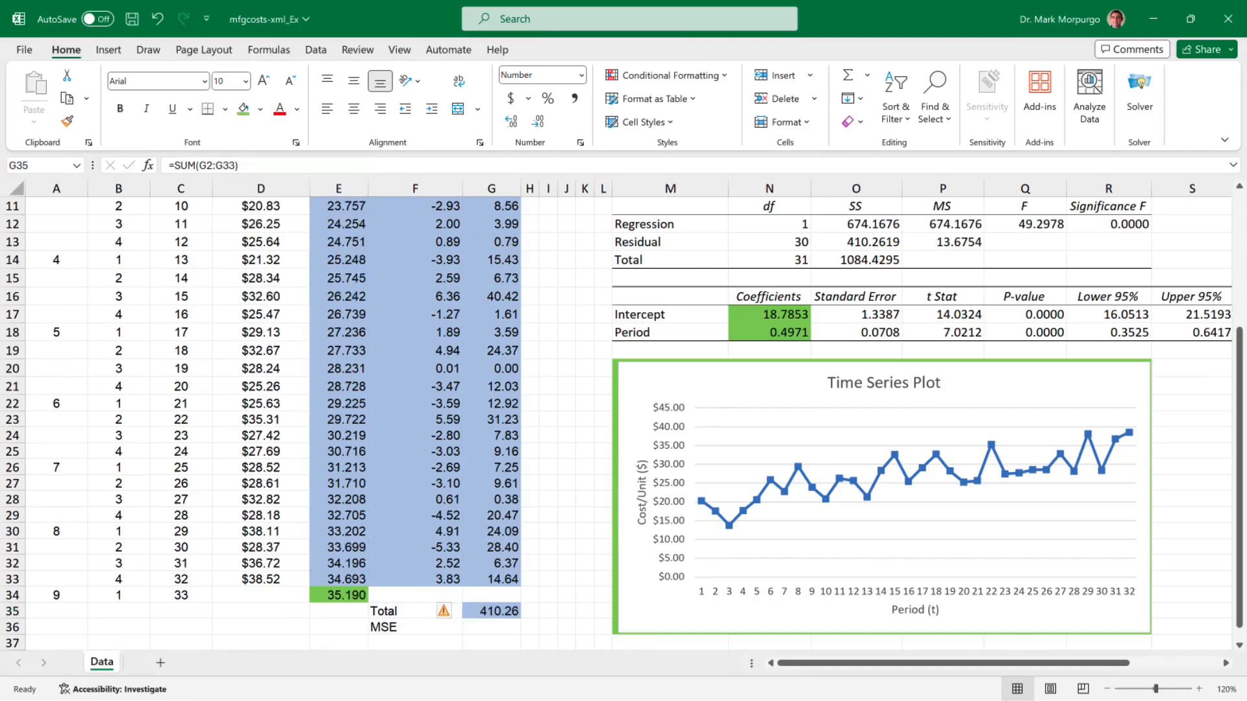
Step: Fill the MSE result cell G36 with the standard light green
left_click(492, 627)
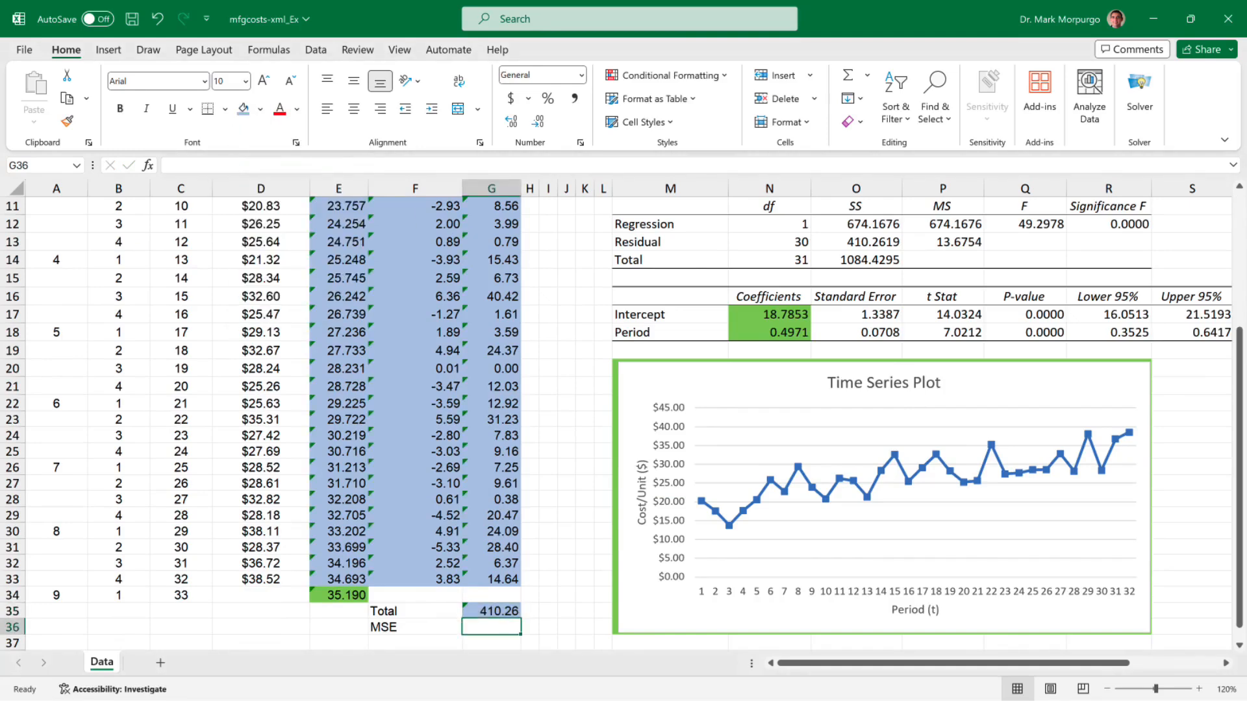
left_click(259, 109)
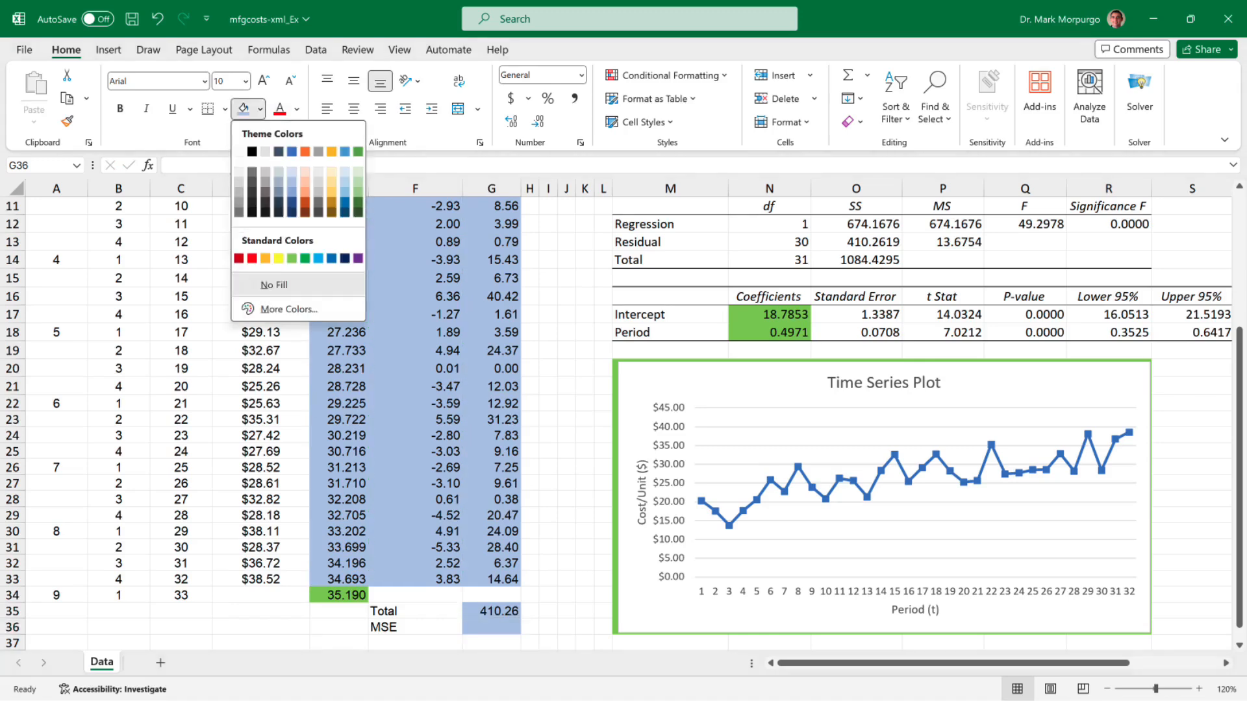
left_click(292, 259)
Step: Calculate the MSE in G36 by averaging the squared forecast errors with the formula =AVERAGE(G2:G33)
type("=")
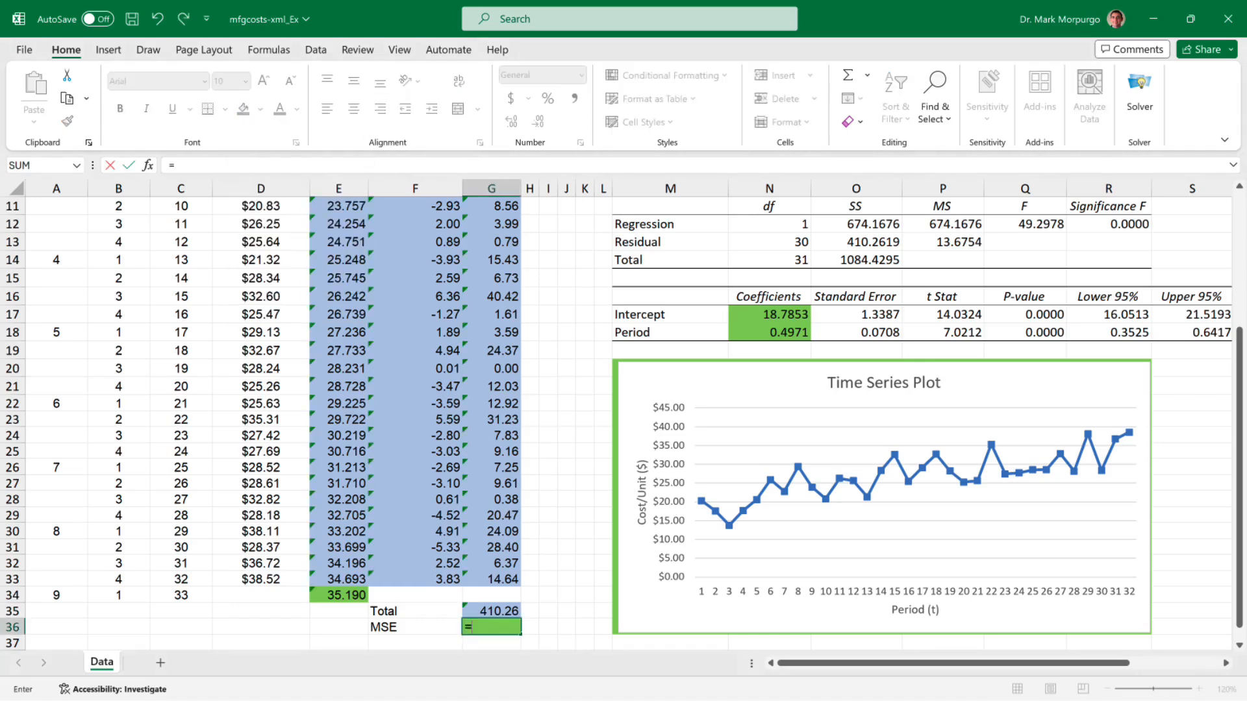
type("average")
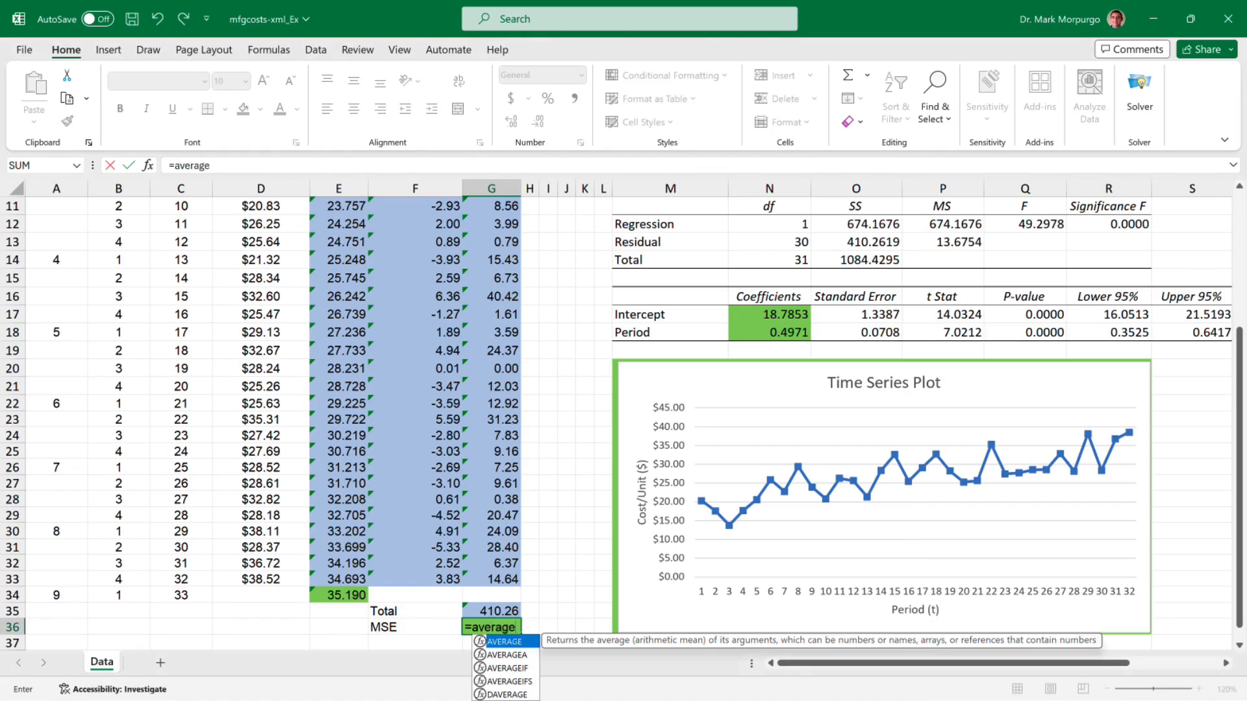
key("Tab")
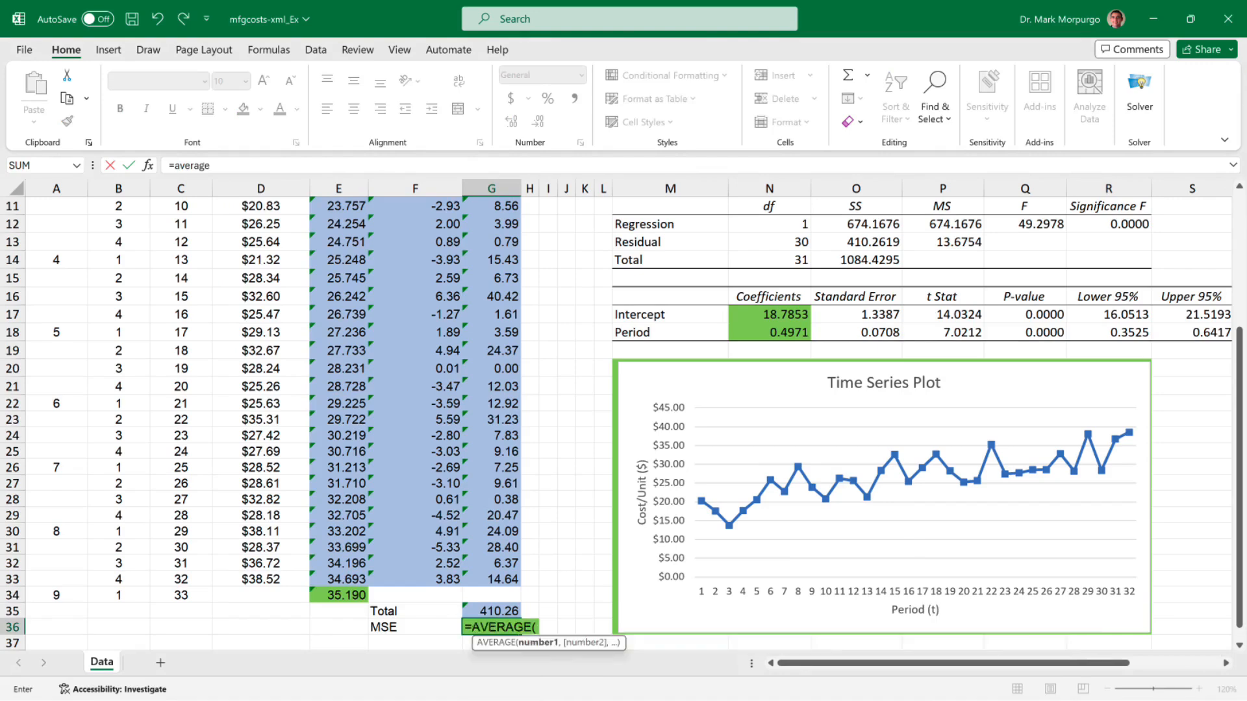
key("Up")
key("Up")
key("Up")
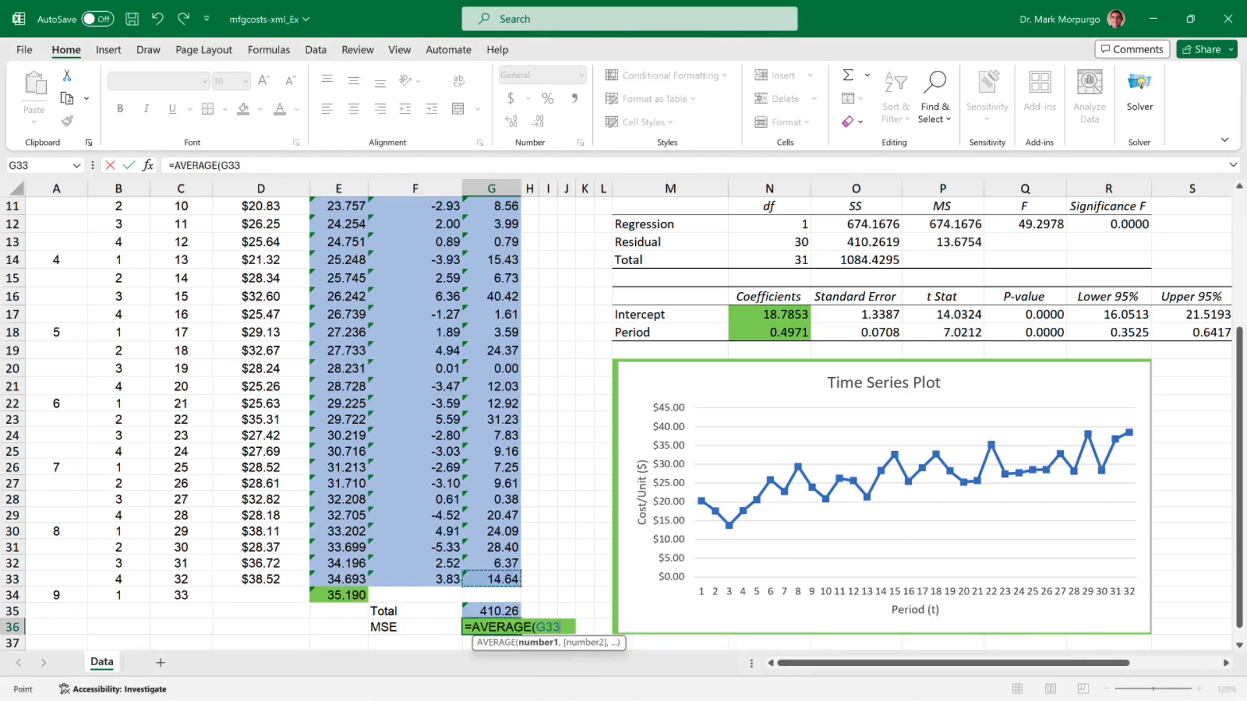
scroll(623, 415, "up", 4)
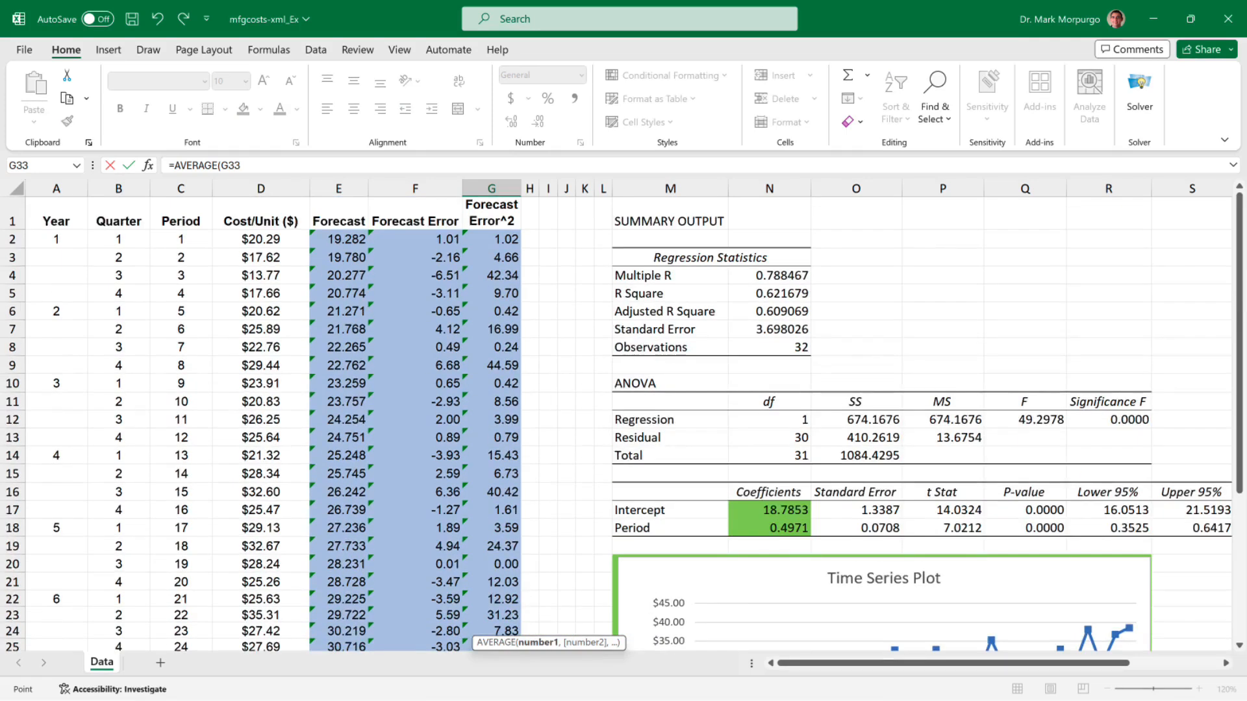
left_click(492, 240, "shift")
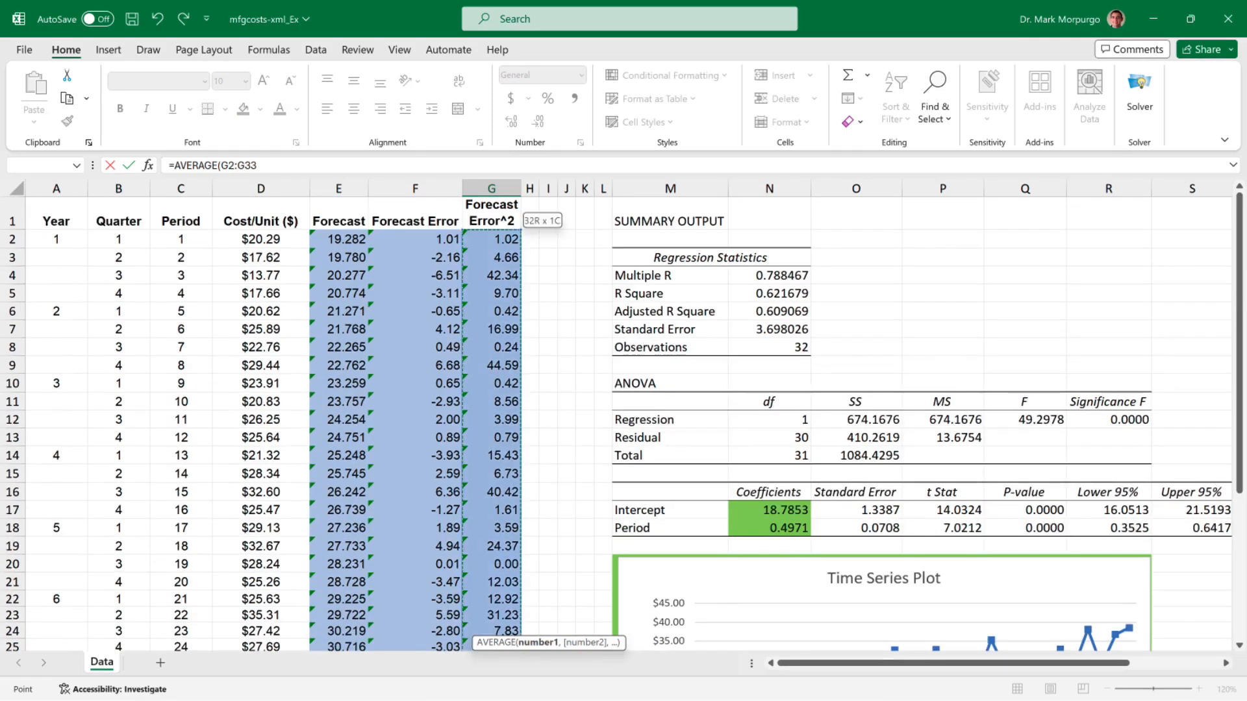
key("Return")
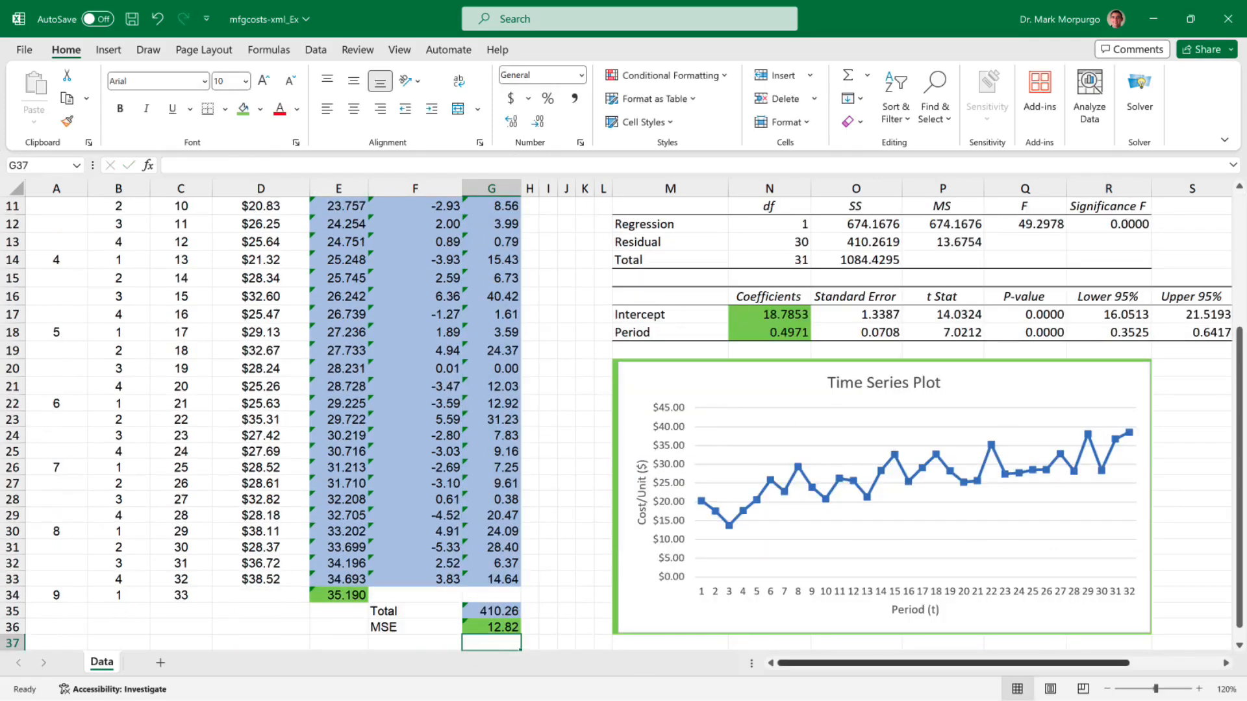
left_click_drag(1156, 689, 1144, 689)
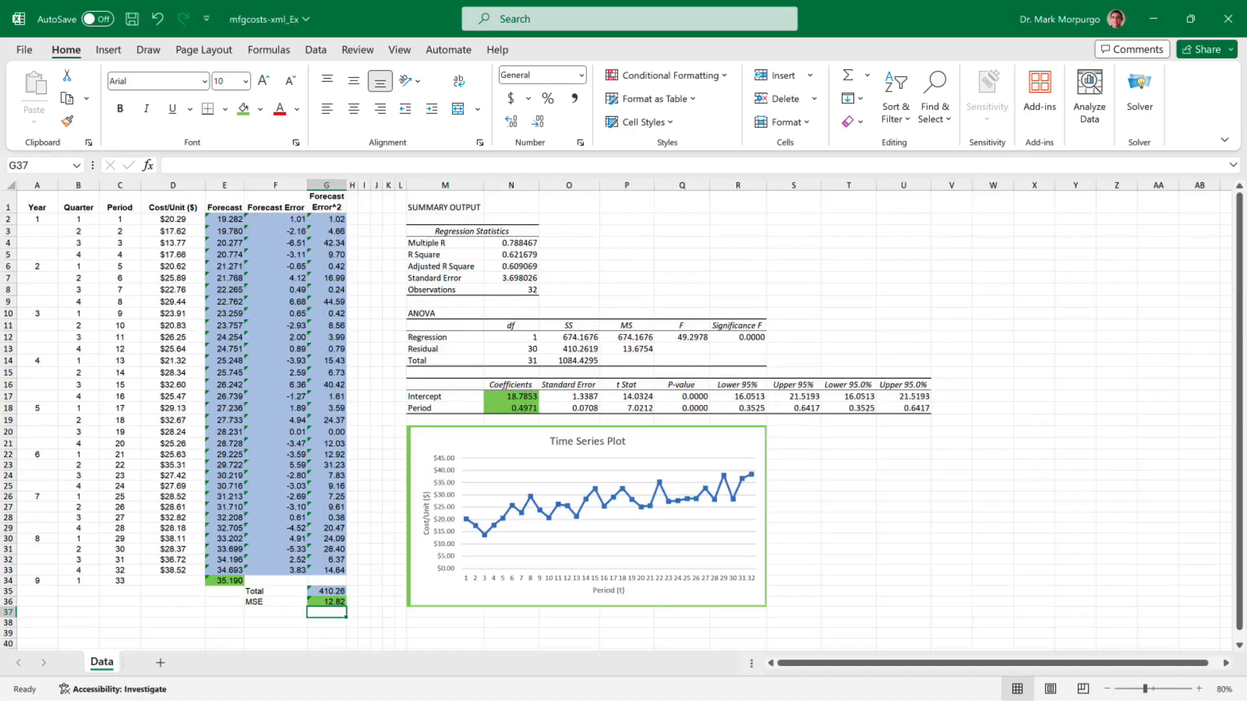